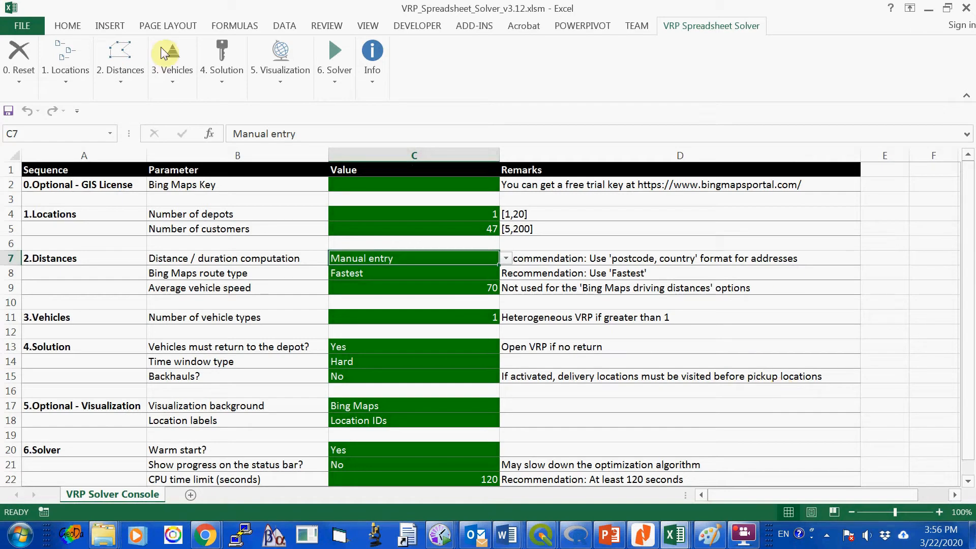
- Review the solver console's parameters, including the number of depots and customers, down to the CPU time limit
left_click(738, 23)
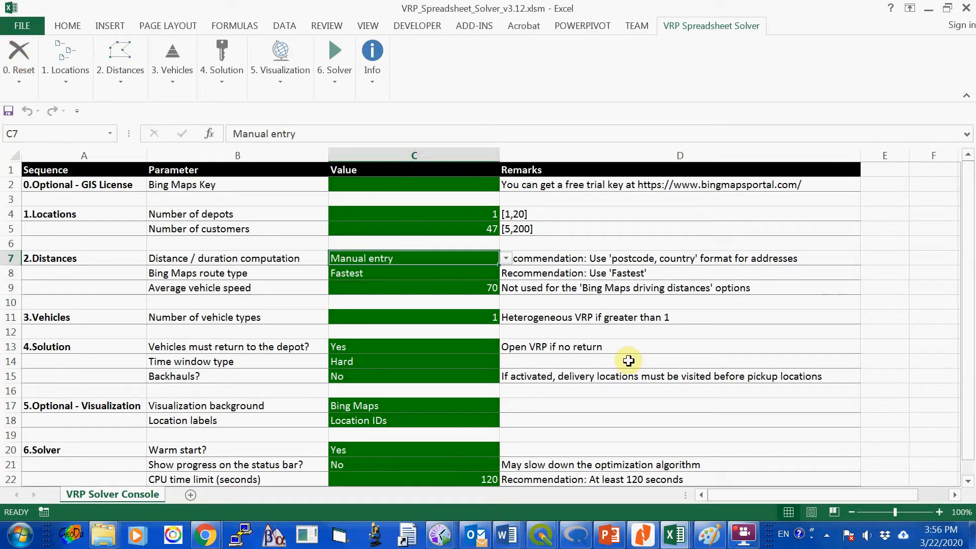
left_click(19, 80)
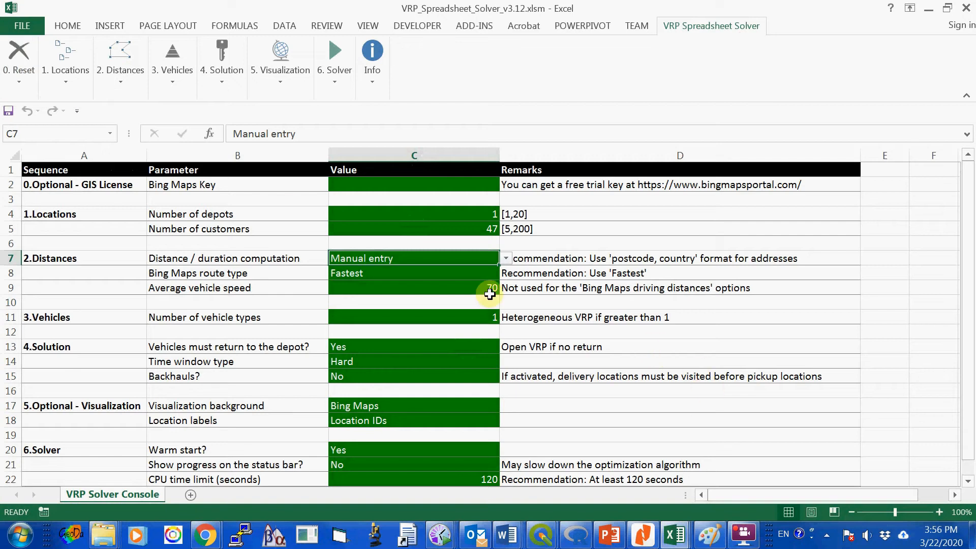
left_click(459, 214)
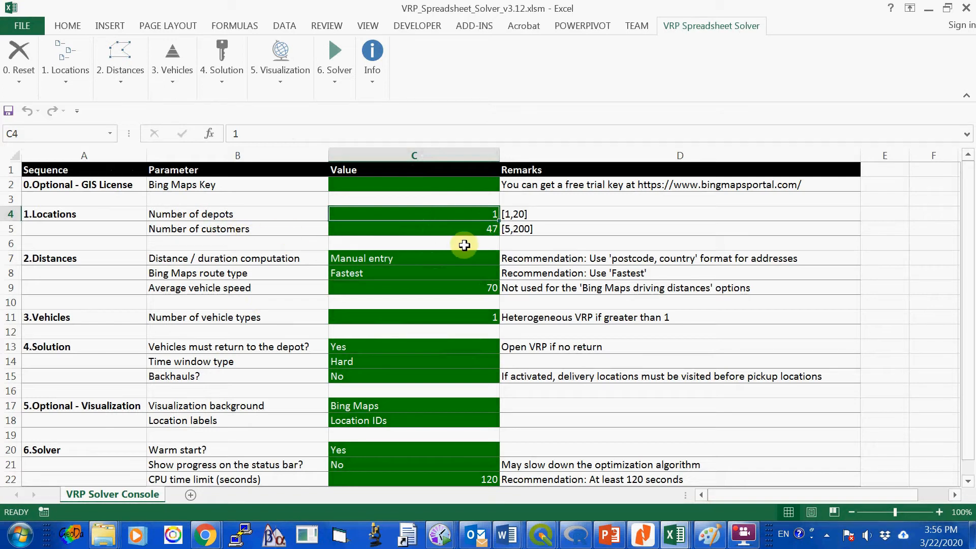
left_click(483, 230)
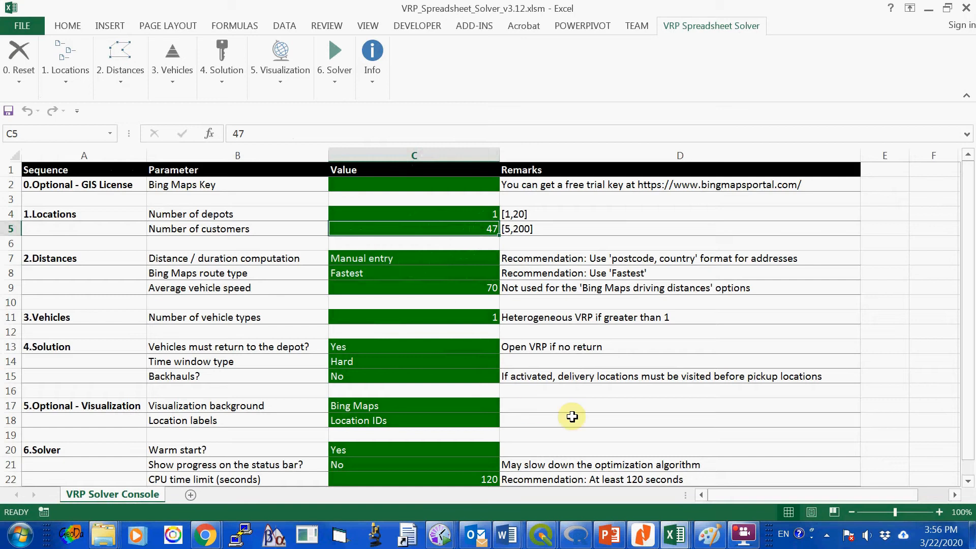
scroll(572, 416, "down", 2)
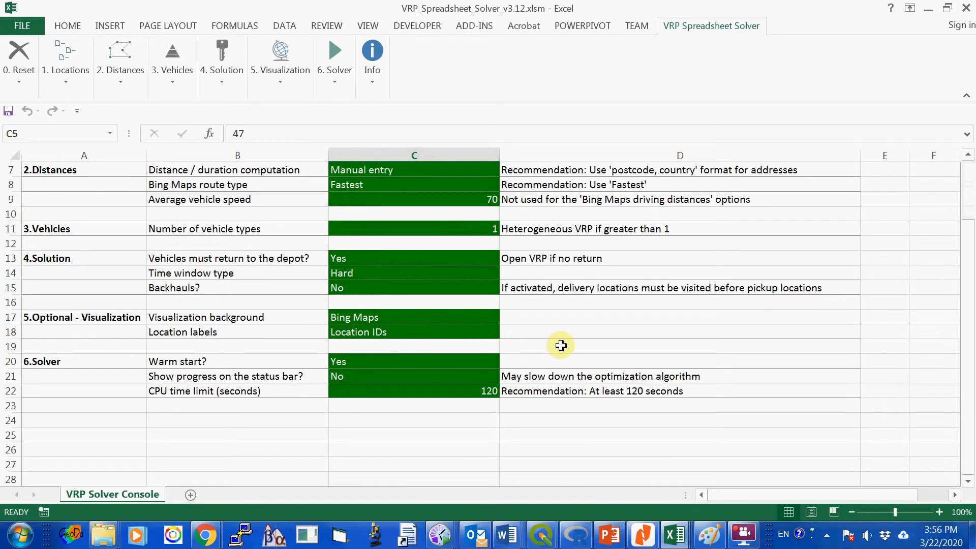
scroll(560, 342, "down", 2)
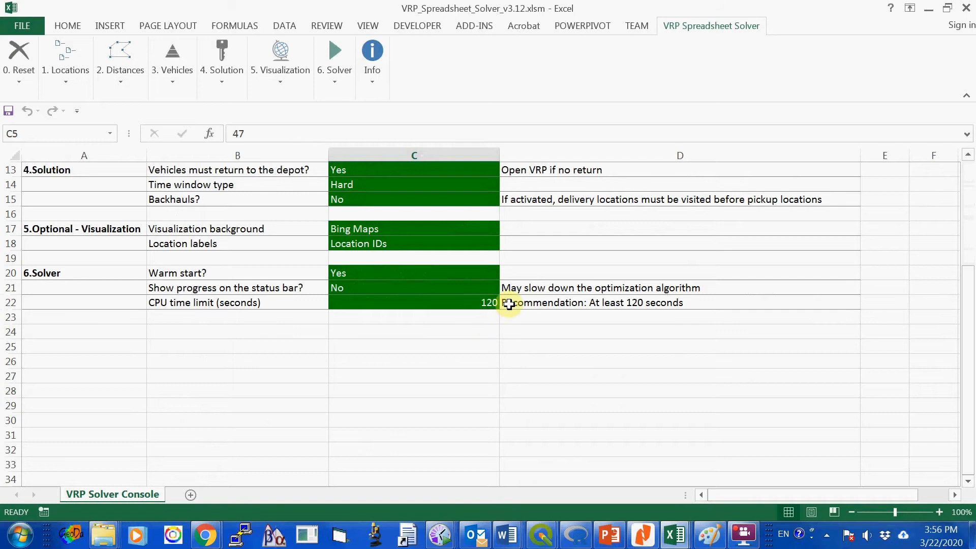
scroll(743, 412, "up", 4)
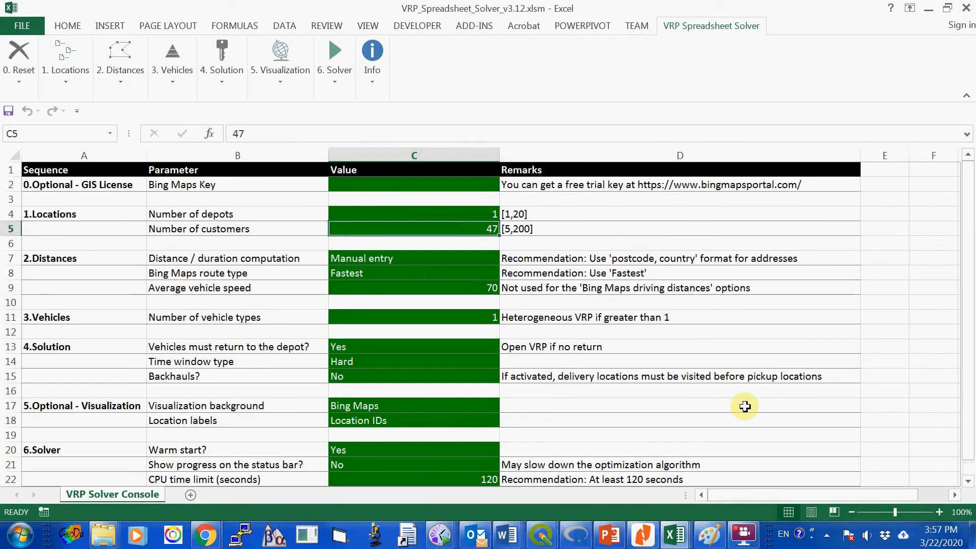
- Set up the Locations worksheet from the solver console's parameters and dismiss the completion message
left_click(66, 81)
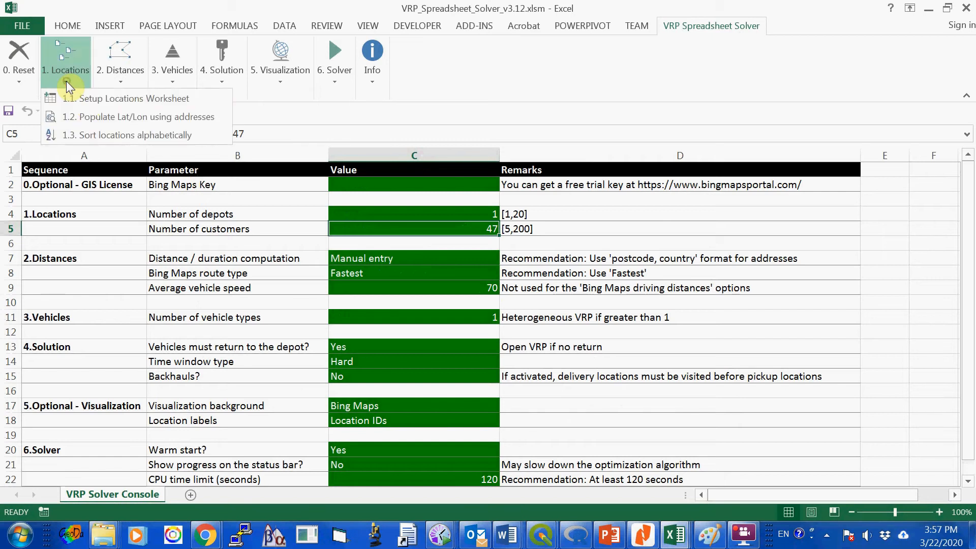
left_click(85, 100)
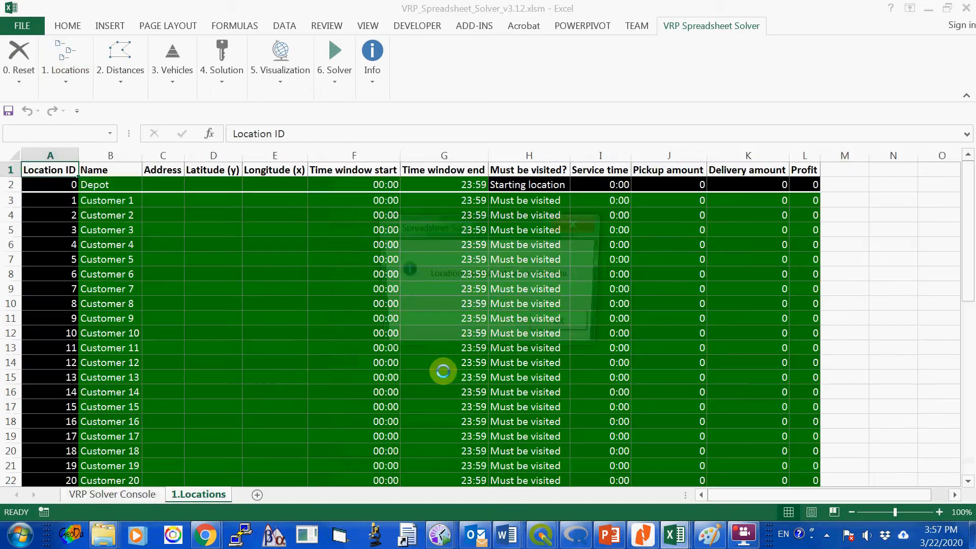
left_click(563, 325)
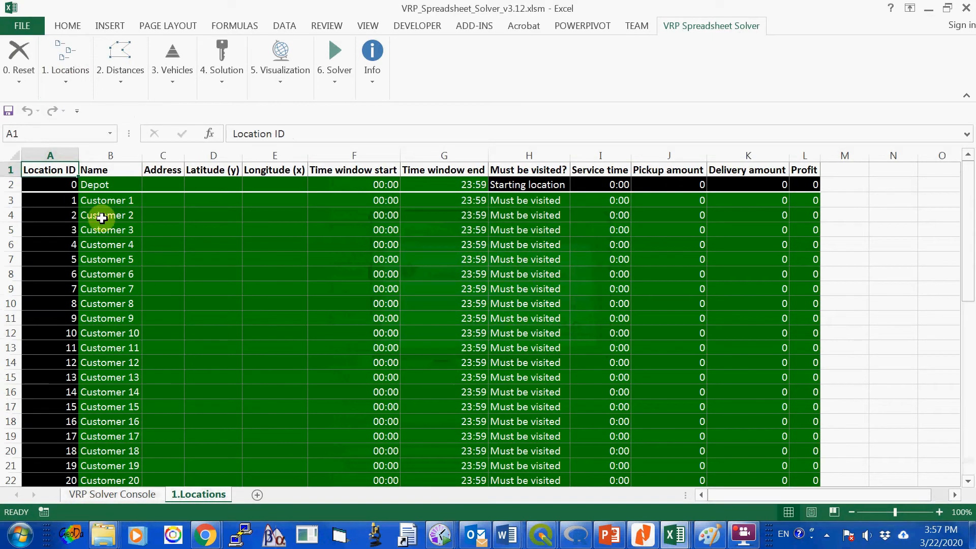
- Copy the customer codes 2 to 48 (D3:D49) from the code column of vrp_ctr_data.csv
left_click(105, 202)
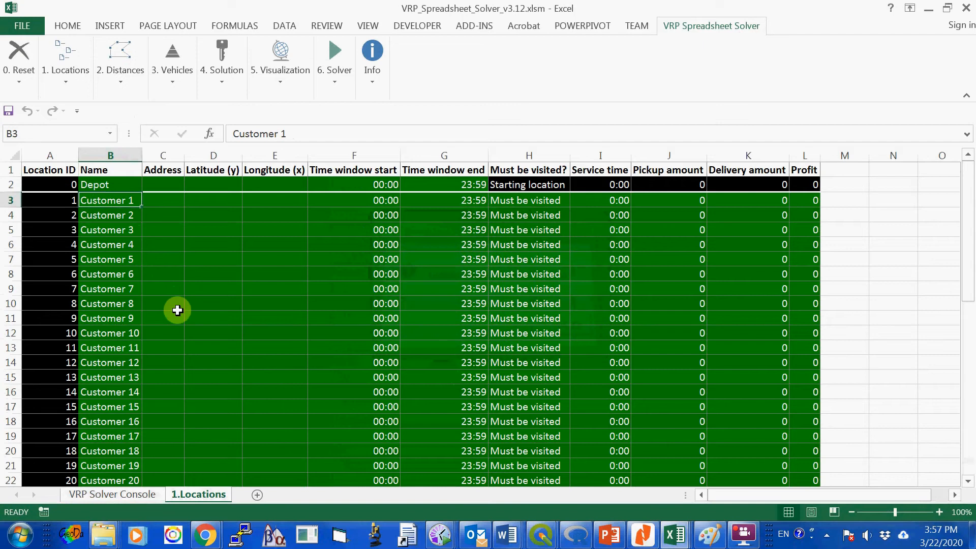
left_click(674, 536)
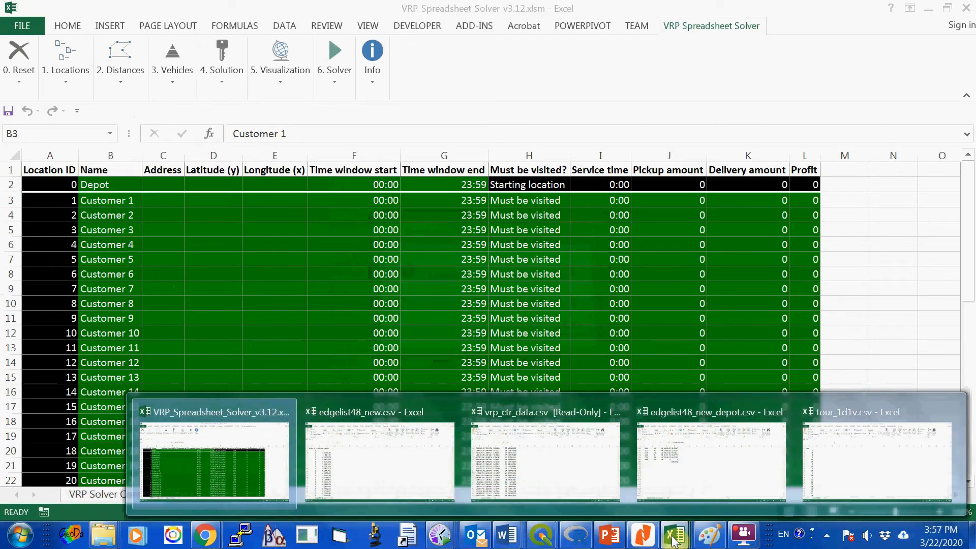
left_click(584, 483)
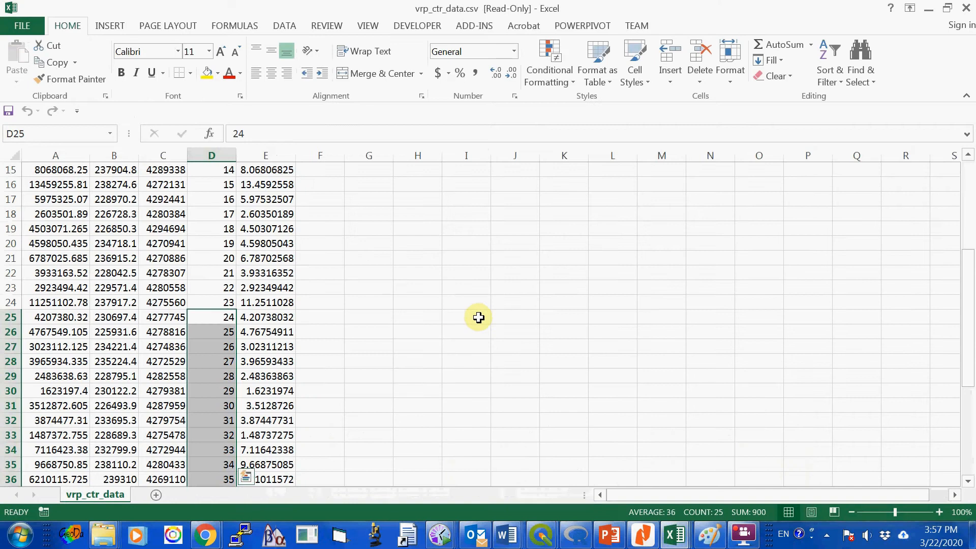
scroll(427, 319, "up", 4)
scroll(324, 232, "up", 1)
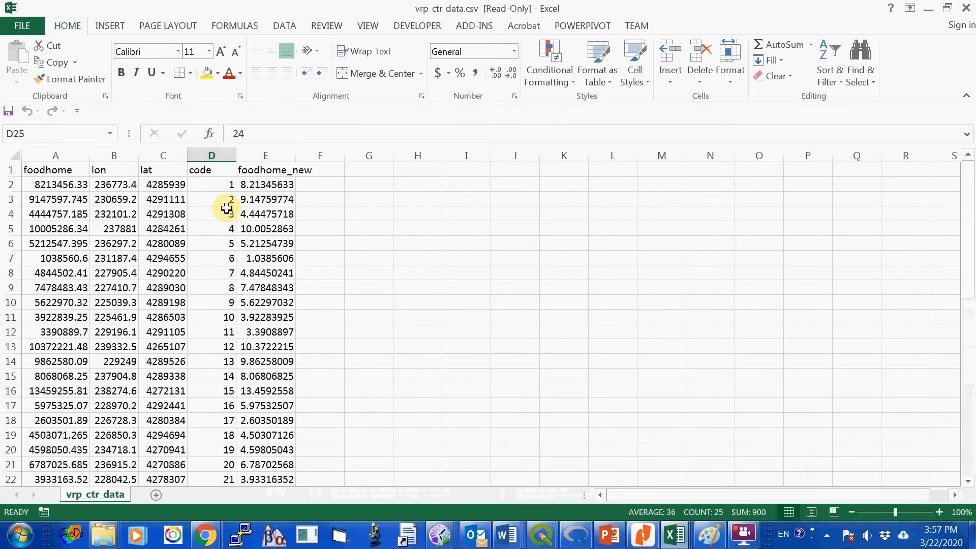
left_click(214, 199)
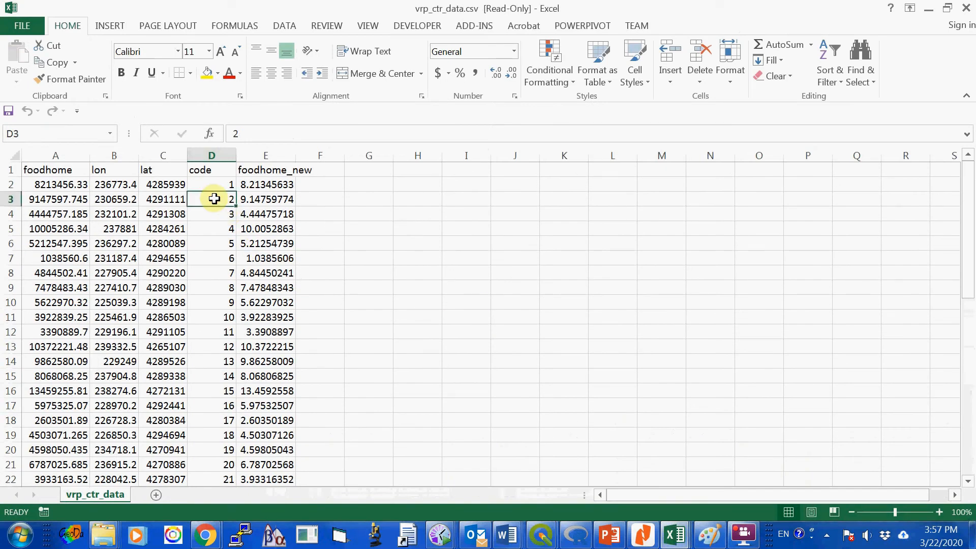
left_click_drag(214, 199, 214, 450)
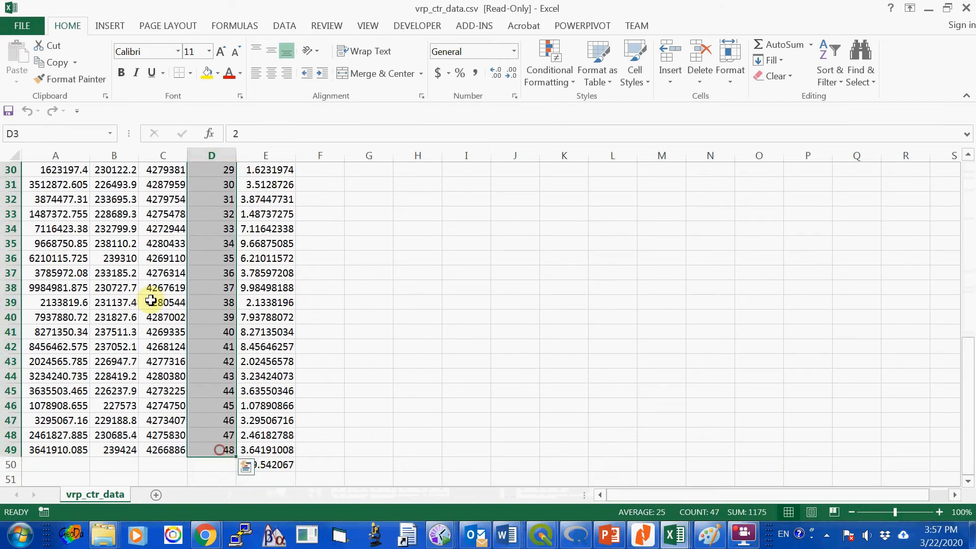
left_click(53, 46)
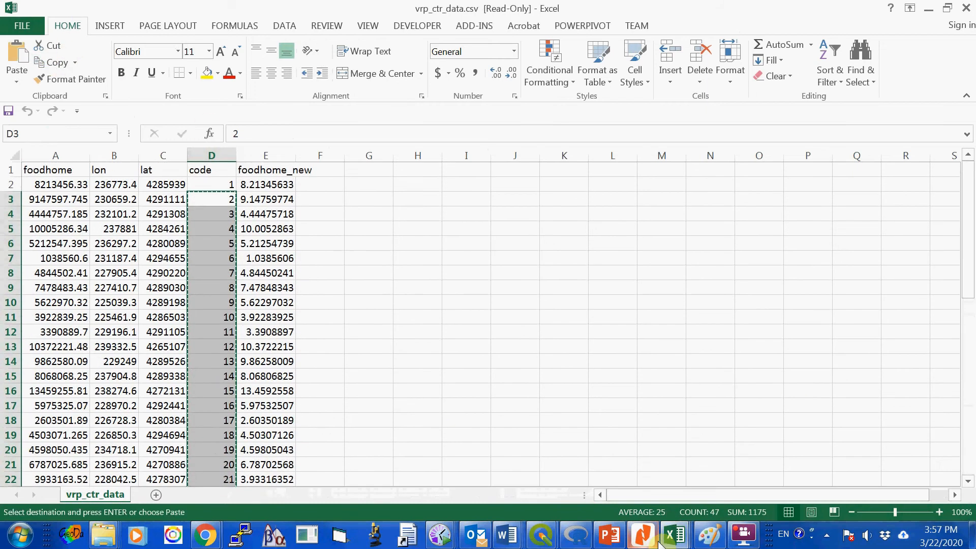
- Paste the copied codes into the Name column of the Locations worksheet in VRP_Spreadsheet_Solver_v3.12.xlsm, starting at cell B3
mouse_move(674, 540)
left_click(233, 473)
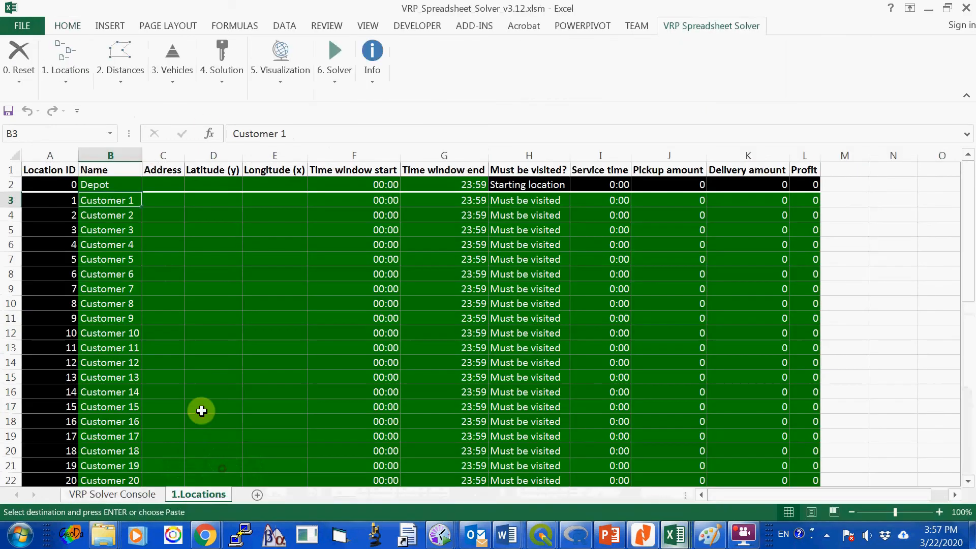
right_click(103, 202)
left_click(138, 272)
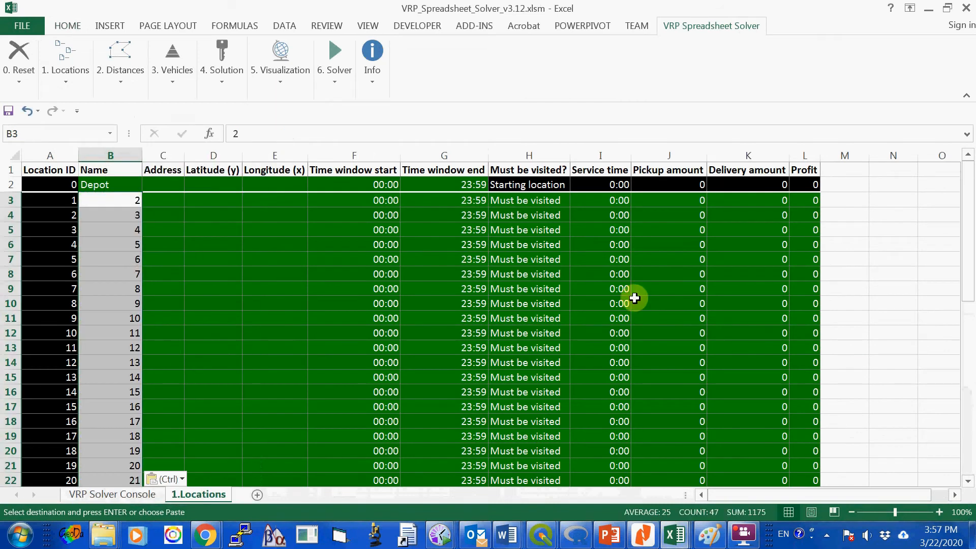
- Copy the foodhome_new amounts for codes 2 to 48 (E3:E49) from vrp_ctr_data.csv
left_click(757, 198)
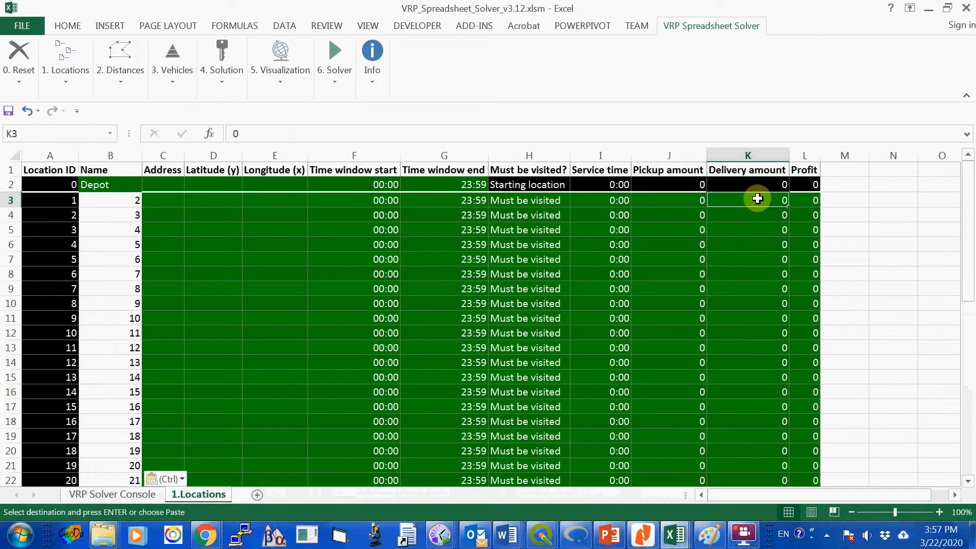
left_click(676, 535)
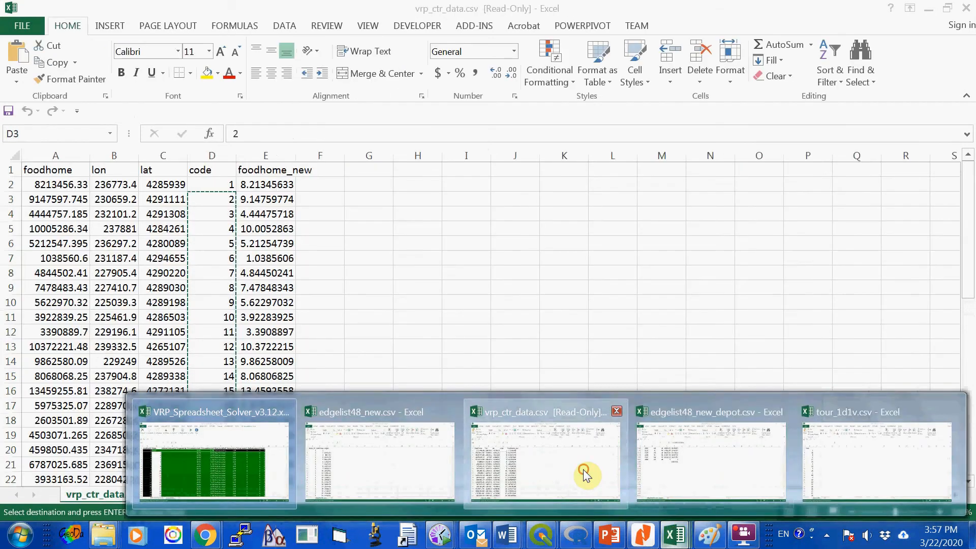
left_click(584, 475)
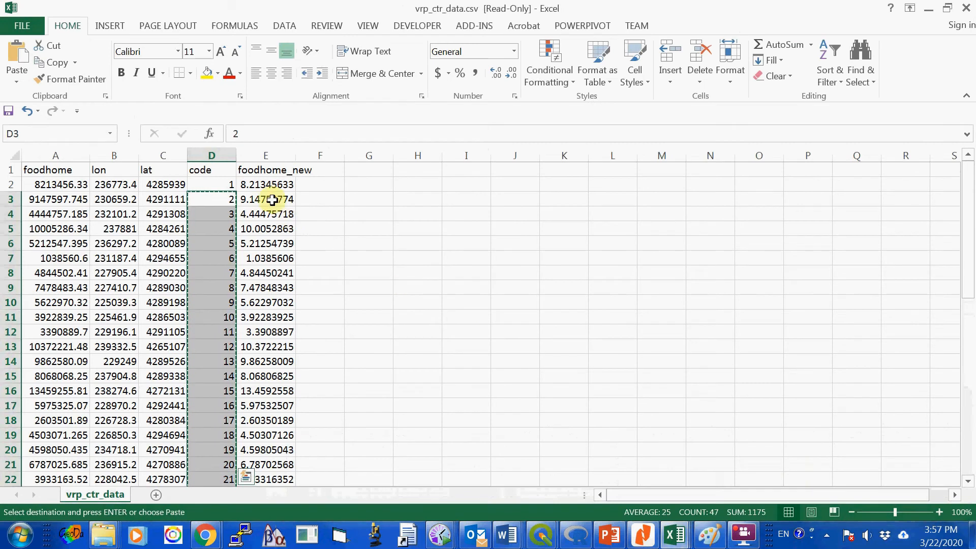
left_click_drag(270, 198, 268, 448)
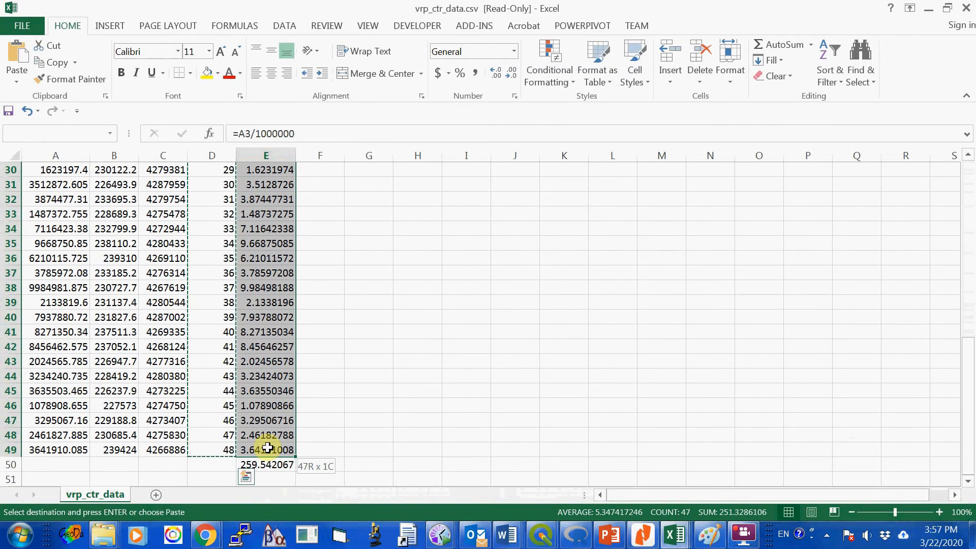
left_click(52, 62)
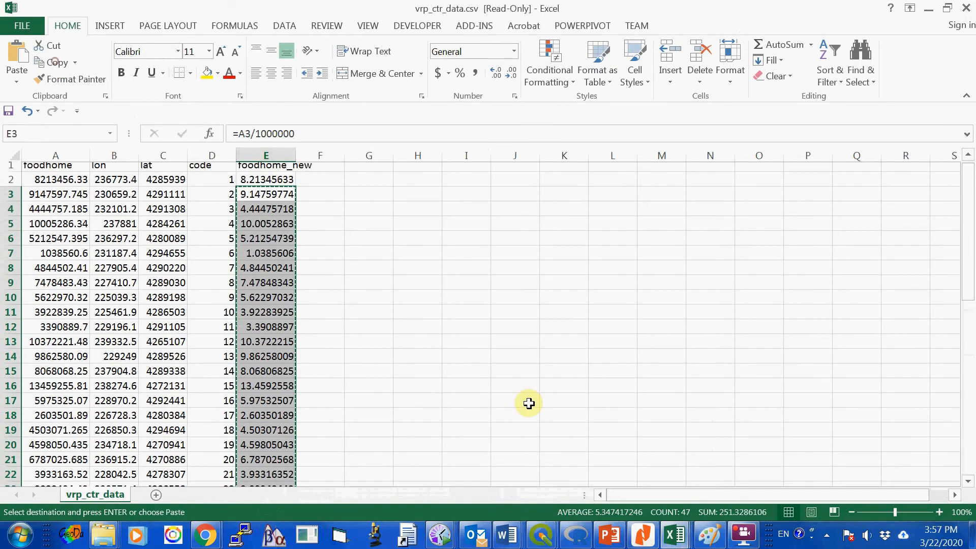
- Paste the copied amounts as values into the Locations worksheet's Delivery amount column from cell K3 and check the filled rows
mouse_move(674, 534)
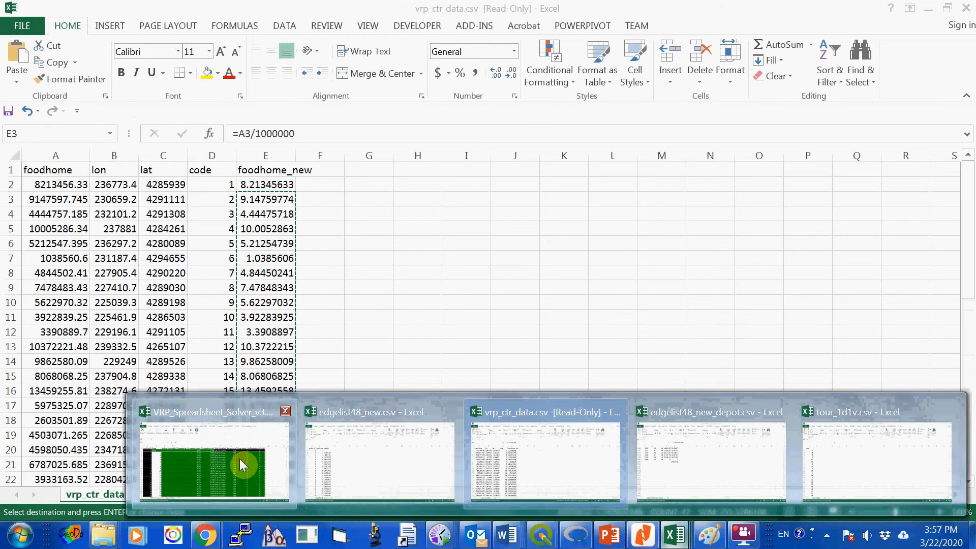
left_click(243, 465)
left_click(747, 204)
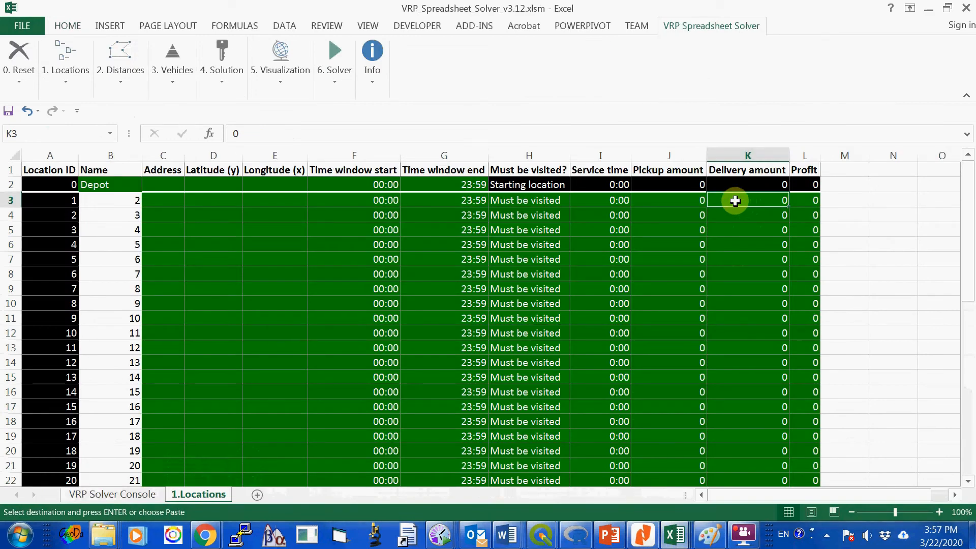
right_click(738, 206)
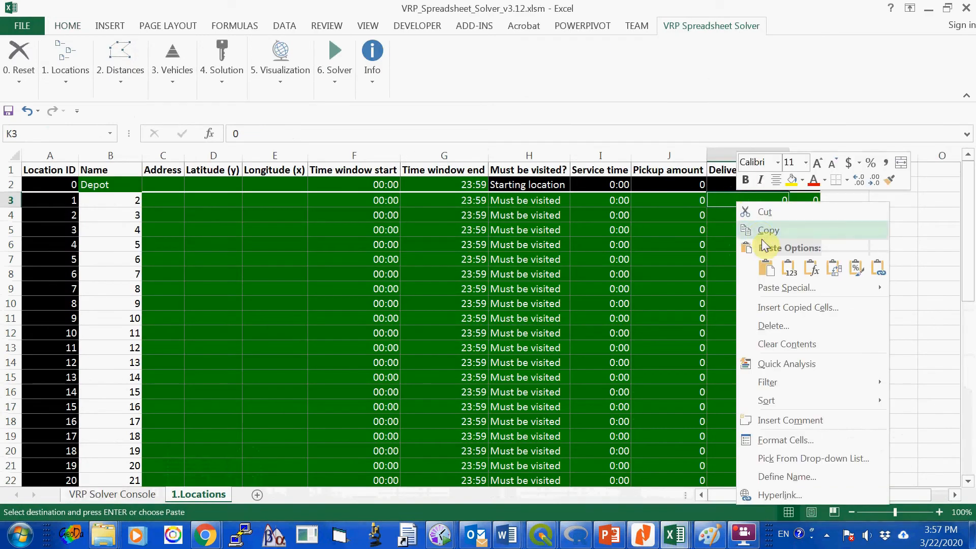
left_click(788, 273)
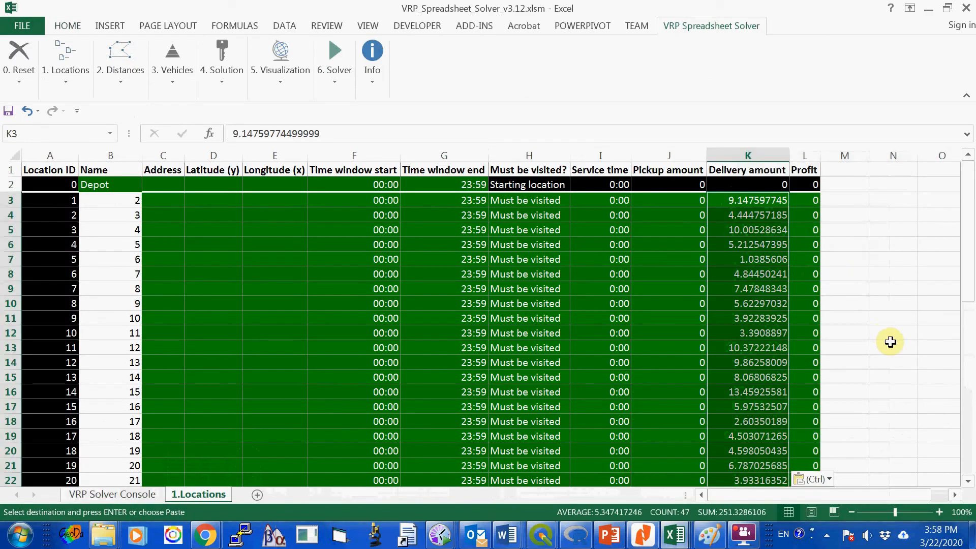
scroll(901, 348, "down", 5)
scroll(902, 348, "down", 6)
scroll(905, 345, "up", 11)
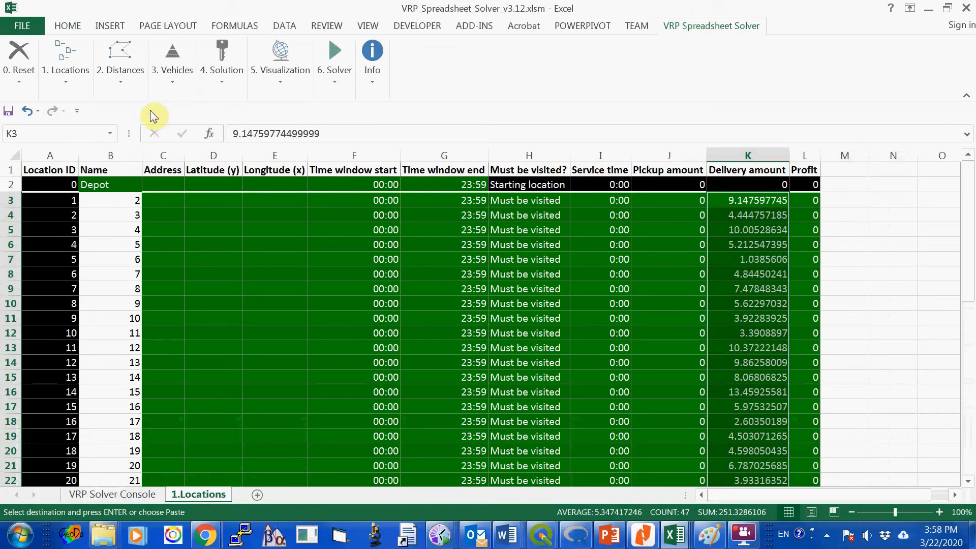
- Set up the Distances worksheet for the depot and customers, agreeing to continue despite the estimated processing time
left_click(125, 83)
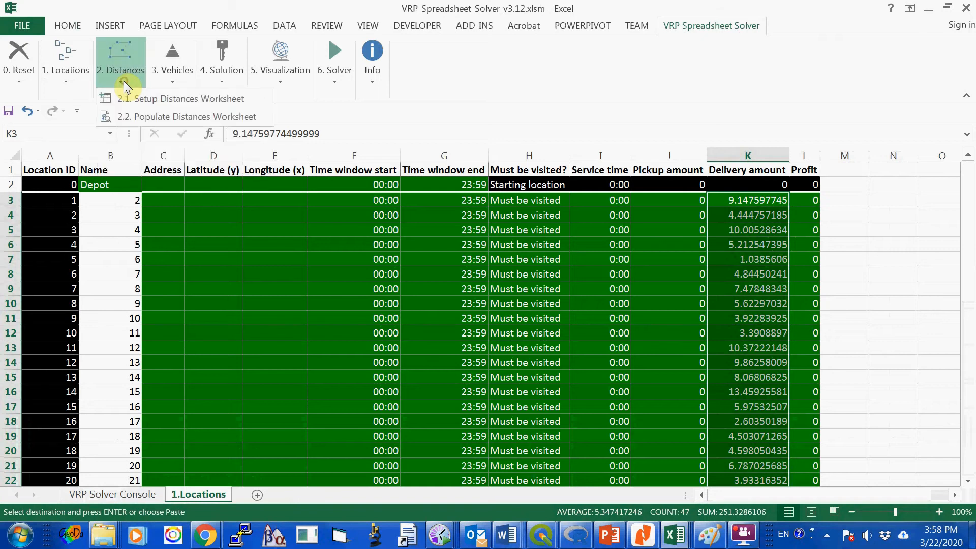
left_click(150, 98)
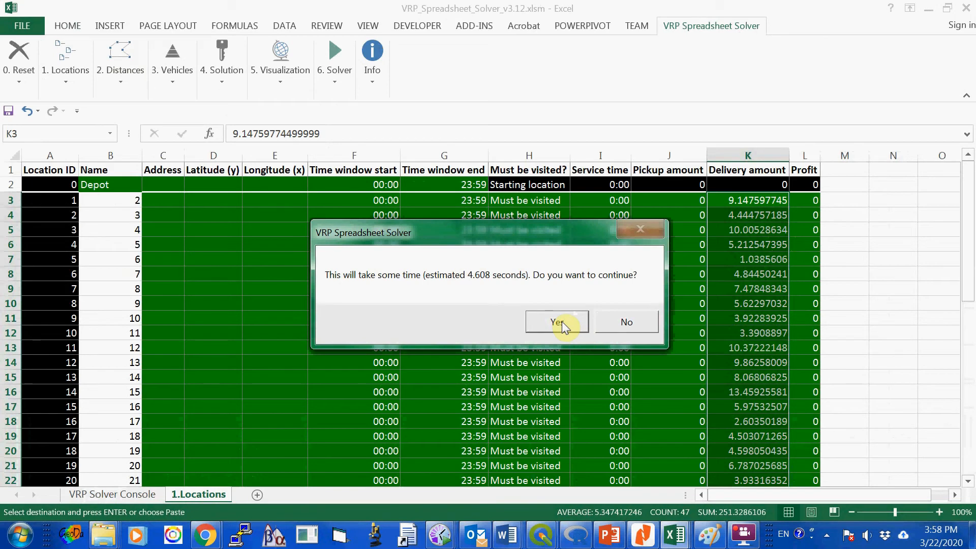
left_click(562, 321)
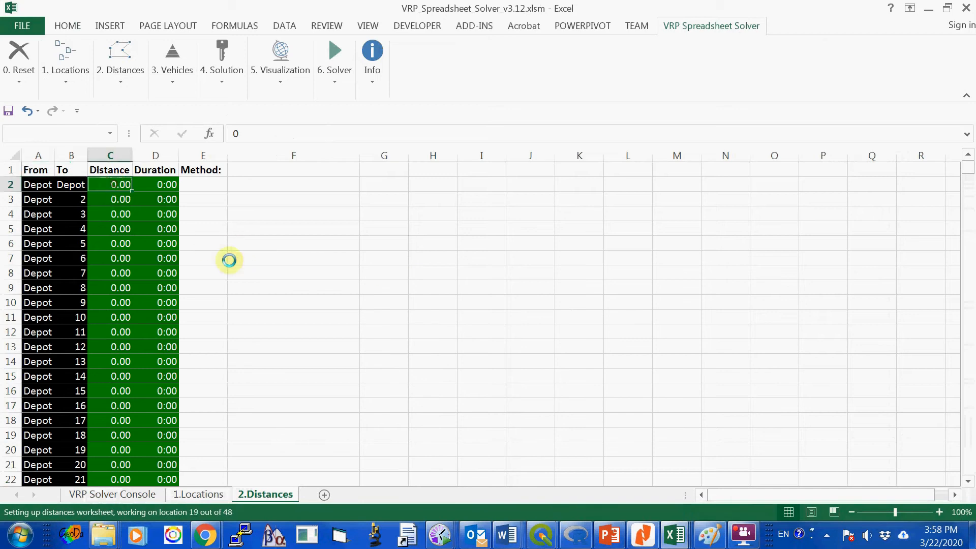
- Switch to edgelist48_new_depot.csv and copy the dist values in E2:E2305, leaving out the sum beneath them
left_click(677, 541)
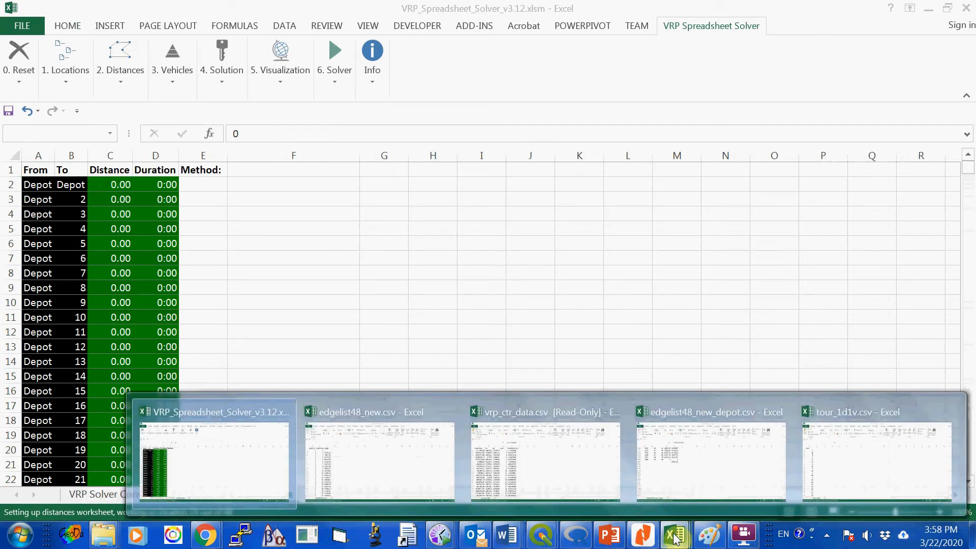
left_click(692, 480)
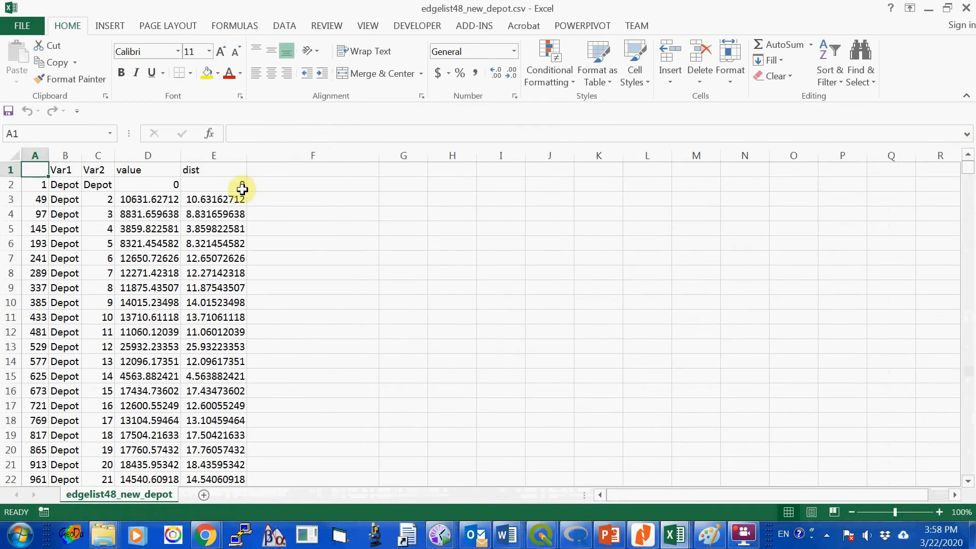
left_click_drag(218, 182, 238, 468)
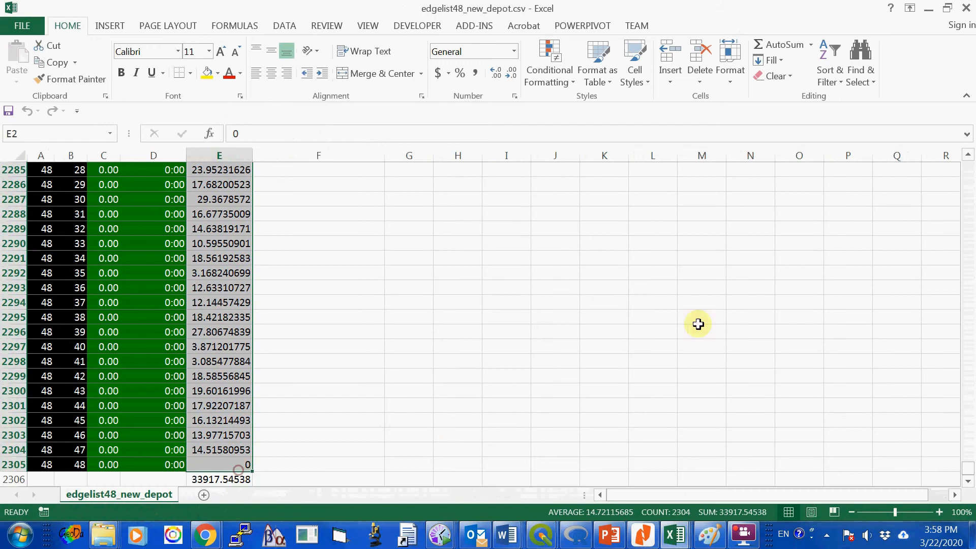
left_click(53, 62)
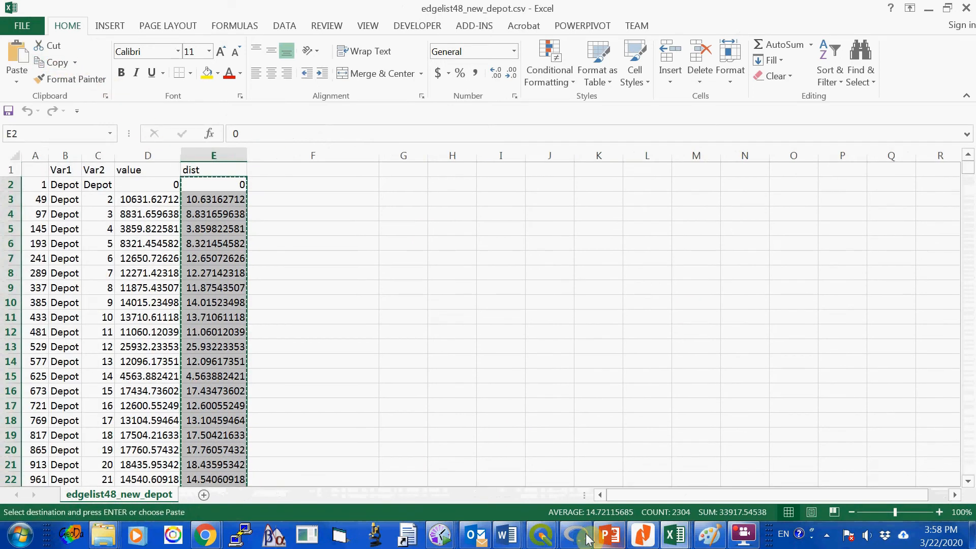
- Paste the copied distances into the Distance column of the solver workbook's Distances worksheet, starting at cell C2
mouse_move(675, 534)
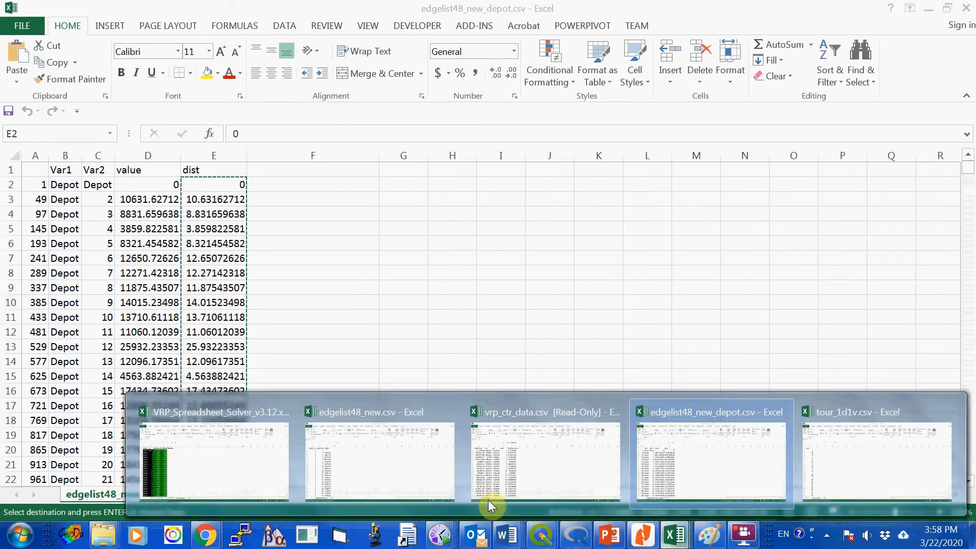
left_click(213, 471)
left_click(118, 187)
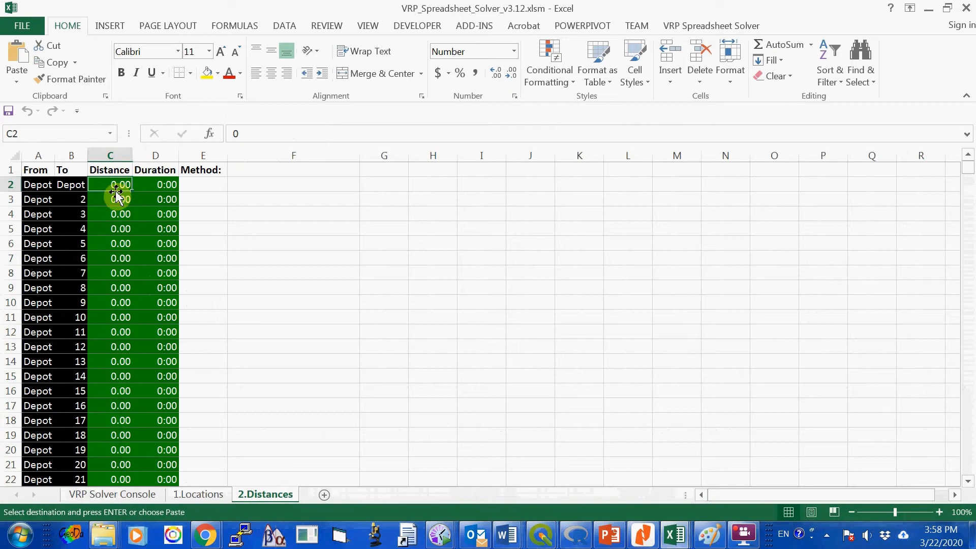
left_click(18, 57)
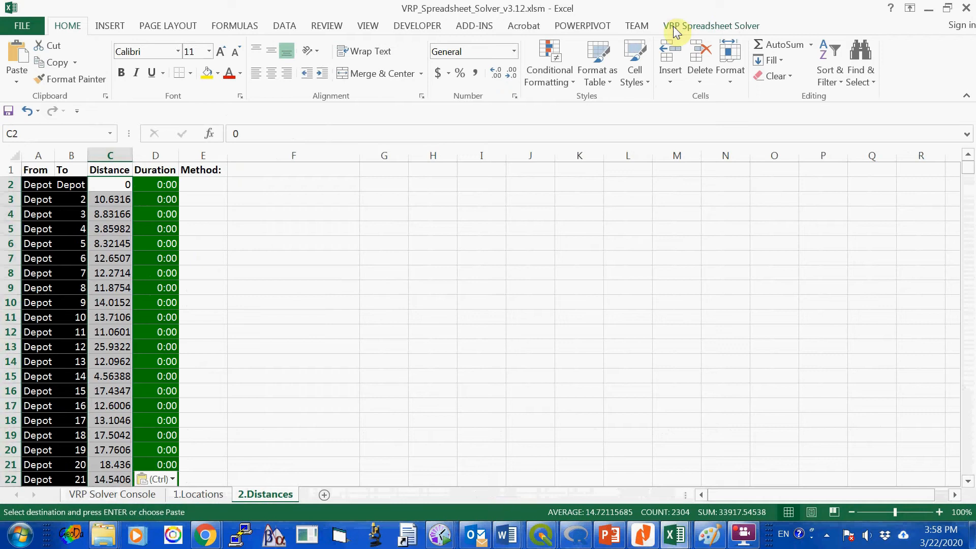
- Set up the Vehicles worksheet with the VRP Spreadsheet Solver and dismiss the completion message
left_click(724, 30)
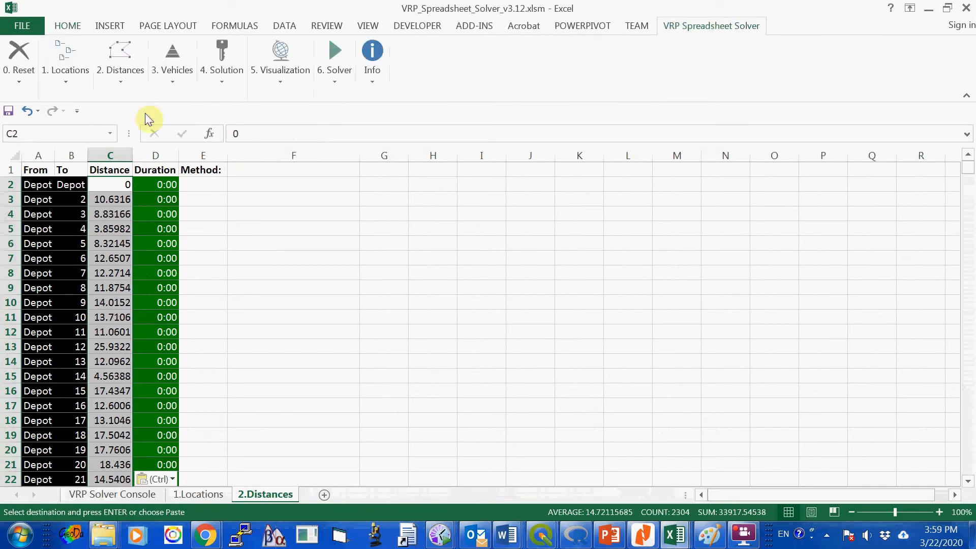
left_click(174, 82)
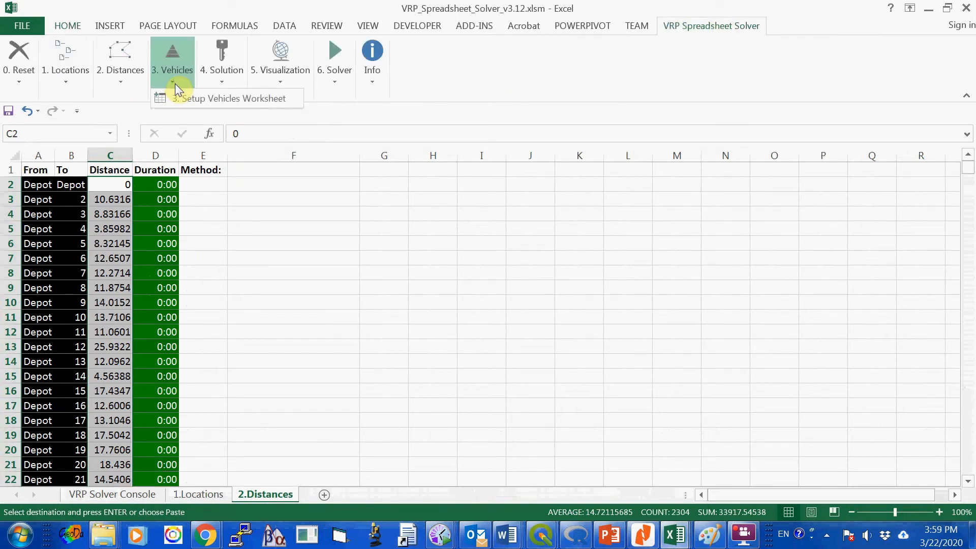
left_click(203, 99)
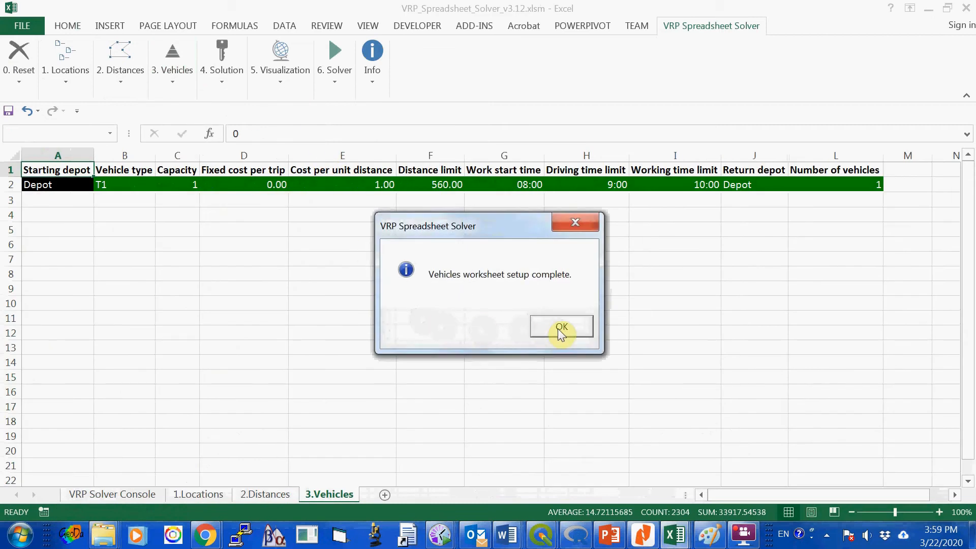
left_click(559, 326)
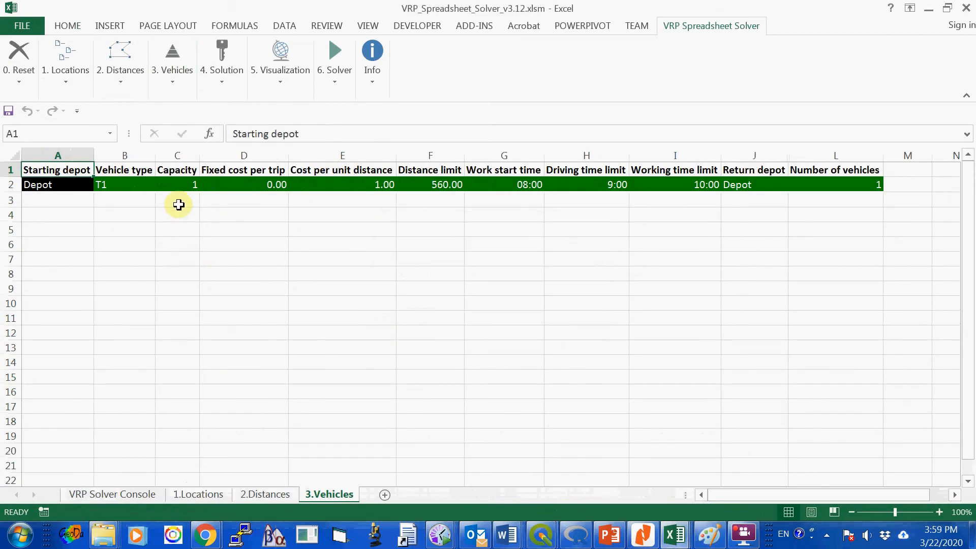
- Select the Capacity cell C2 and read the Vehicles worksheet instructions for the two-vehicle problem in ProjectTwo_2020.docx in Word
left_click(177, 182)
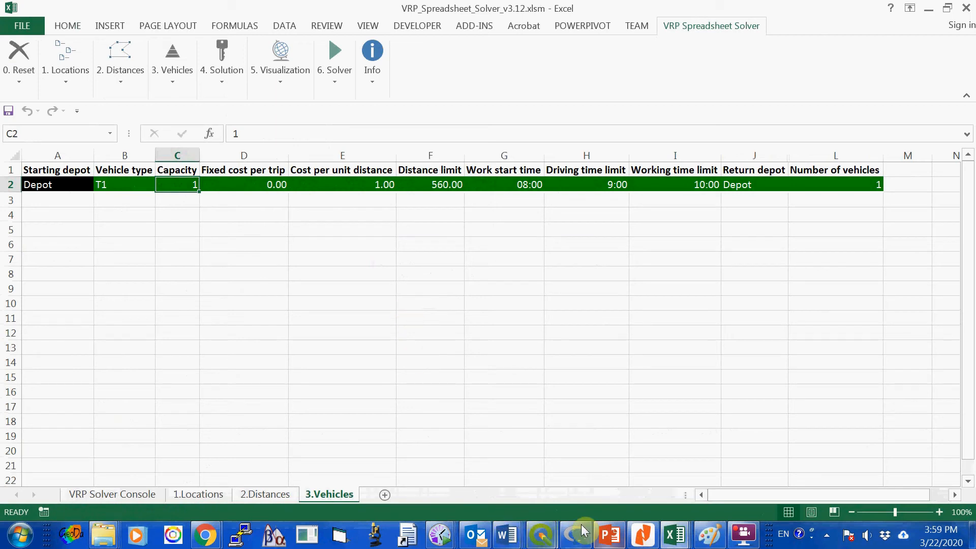
left_click(508, 536)
left_click(752, 442)
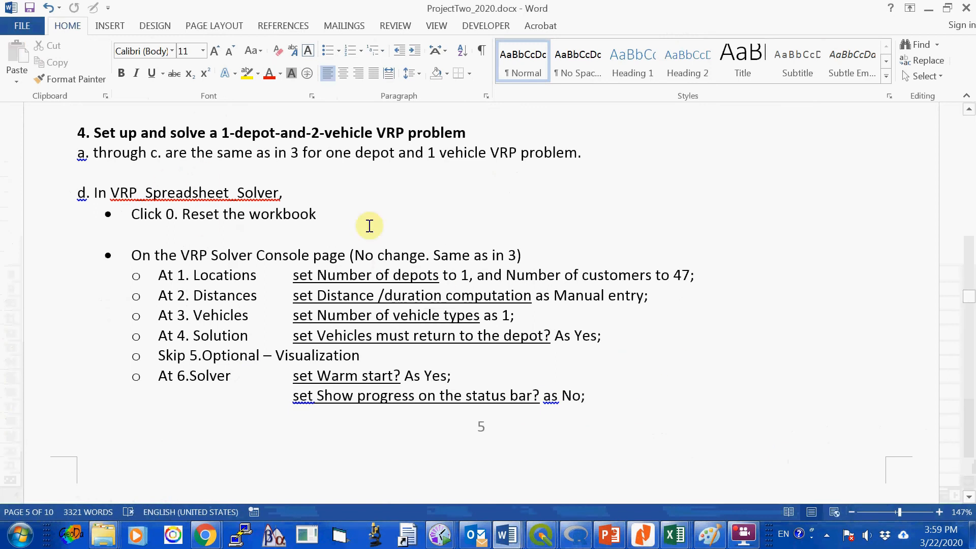
scroll(559, 335, "down", 10)
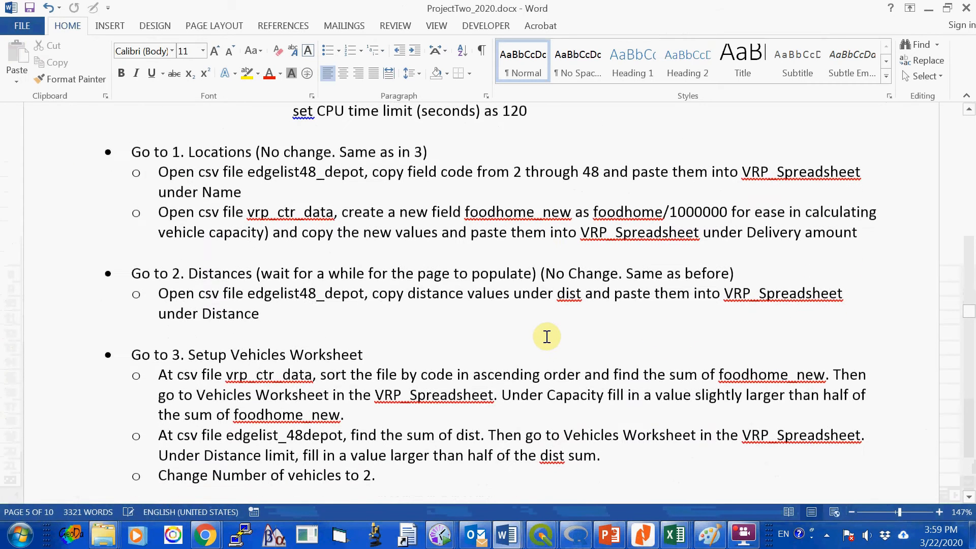
scroll(547, 337, "down", 3)
scroll(547, 337, "down", 1)
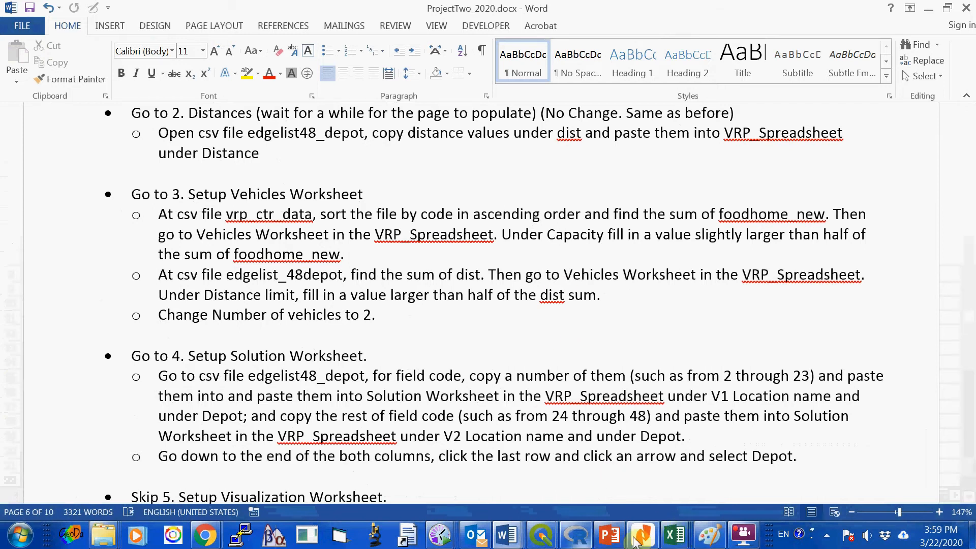
- Switch to vrp_ctr_data.csv in Excel and check the sum of foodhome_new in cell E50
left_click(676, 540)
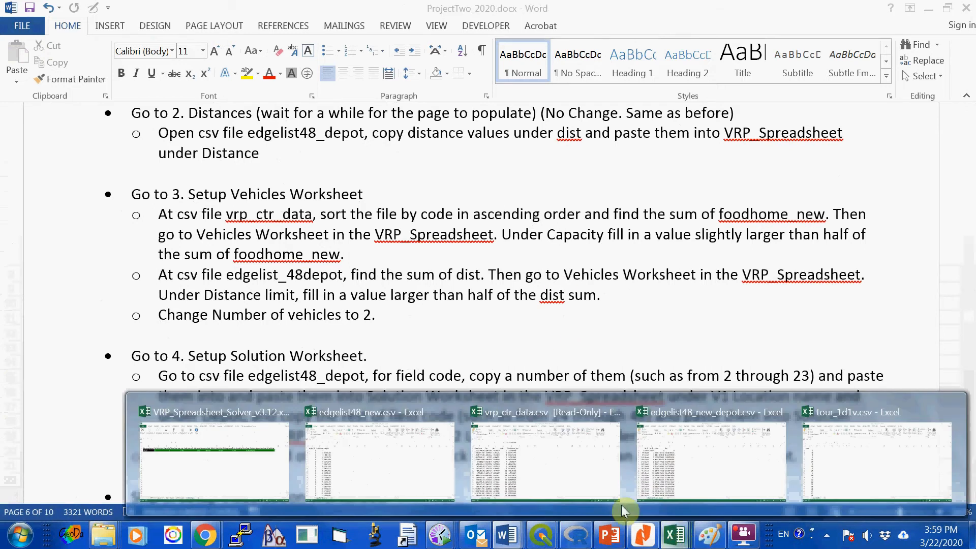
left_click(558, 457)
scroll(489, 301, "down", 5)
scroll(489, 301, "down", 8)
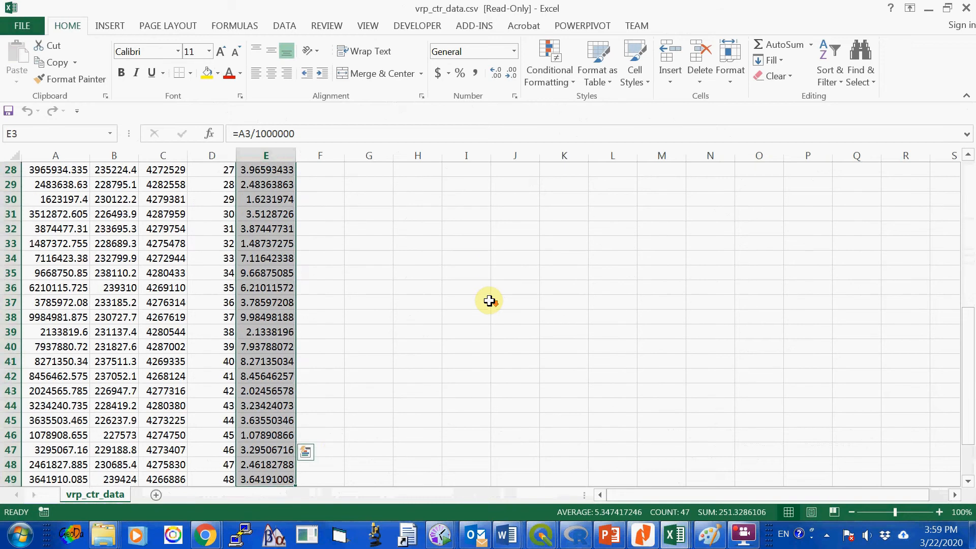
left_click(254, 317)
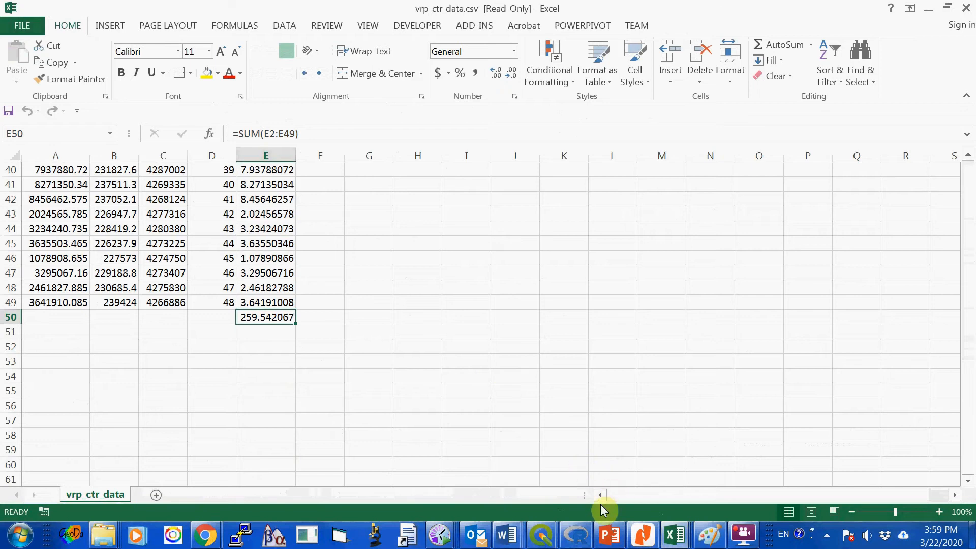
- Return to the solver's Vehicles worksheet and set the Capacity of vehicle type T1 to 140
left_click(662, 537)
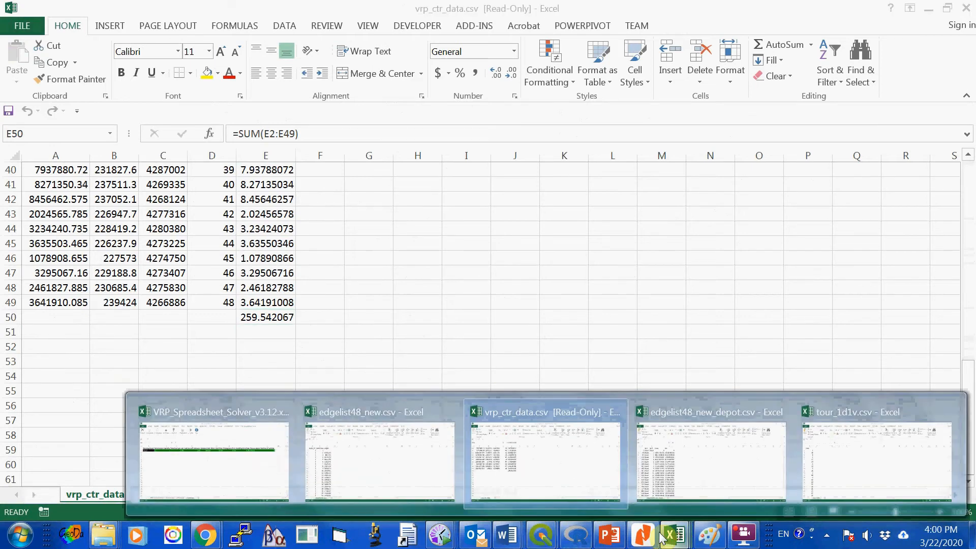
left_click(251, 468)
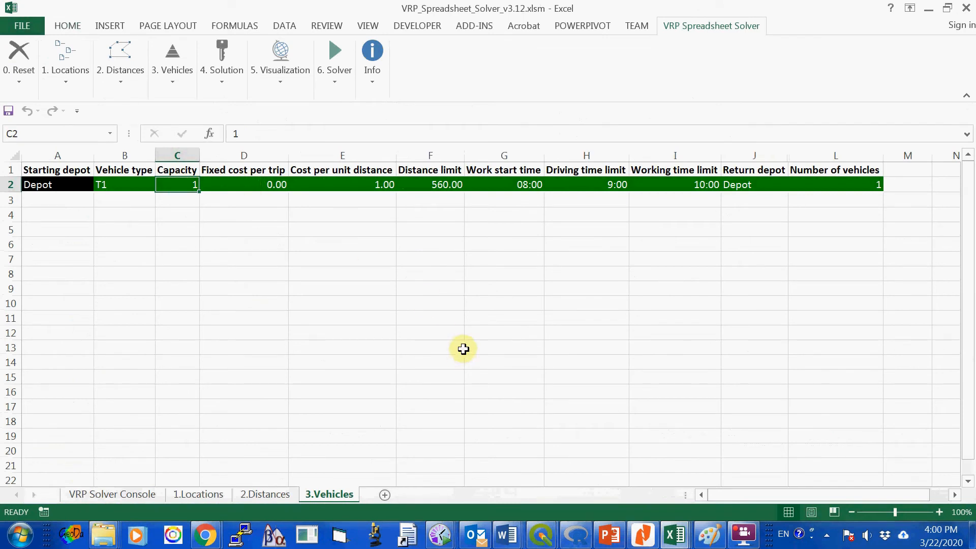
type("140")
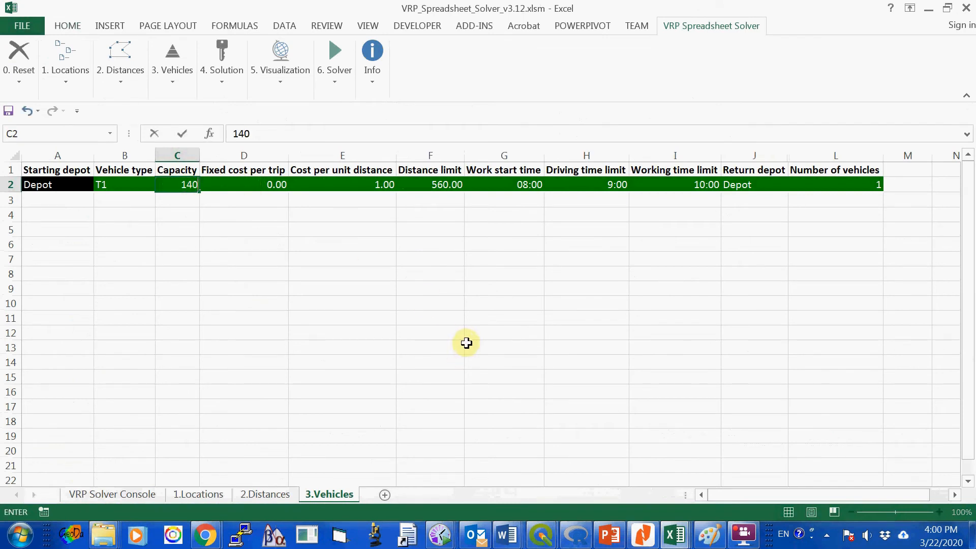
left_click(246, 273)
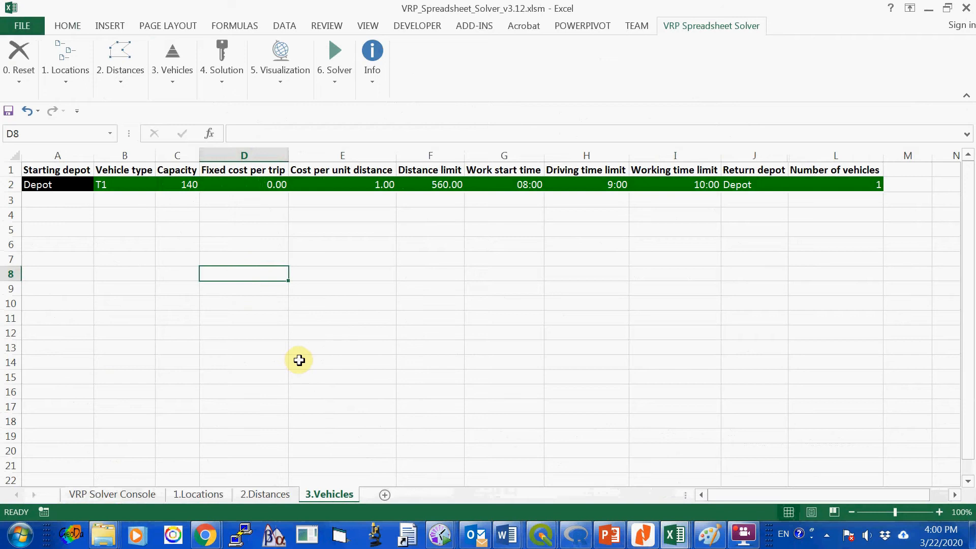
- Select the Distance limit cell F2, then check the sum of dist in cell E2306 of edgelist48_new_depot.csv
left_click(443, 183)
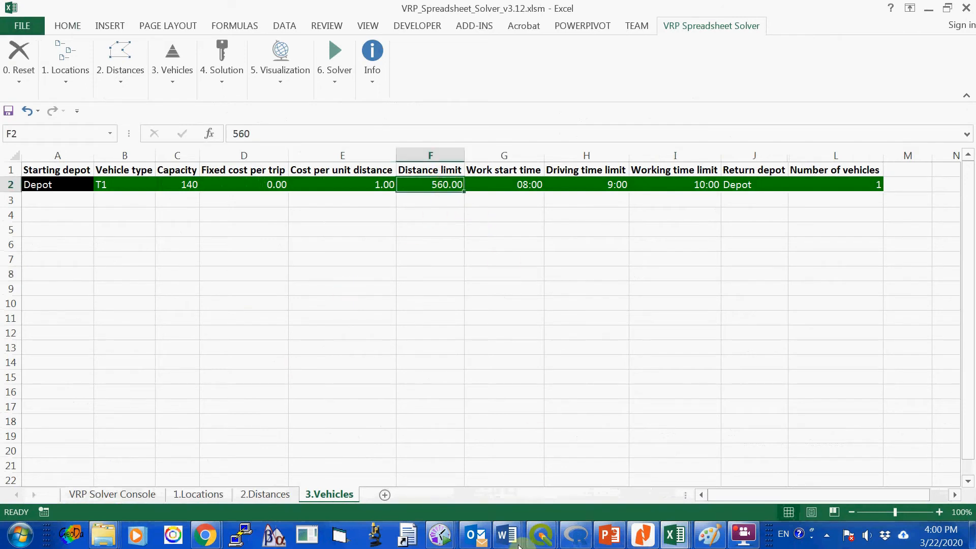
left_click(676, 542)
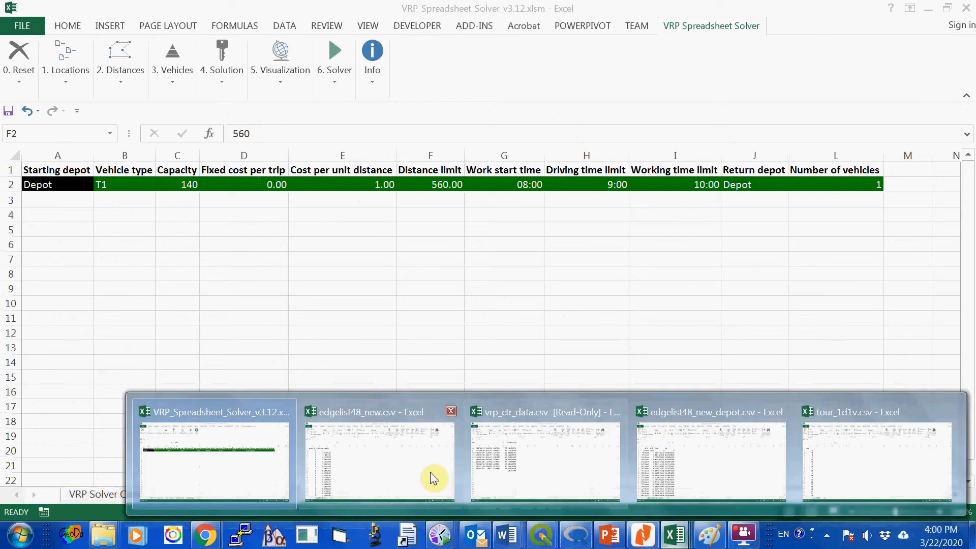
mouse_move(546, 483)
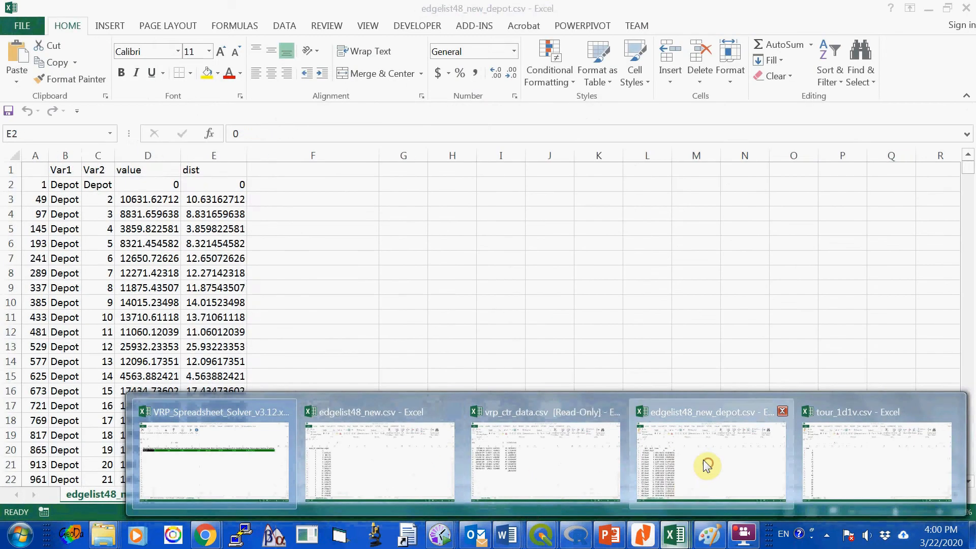
left_click(703, 464)
scroll(283, 316, "down", 2)
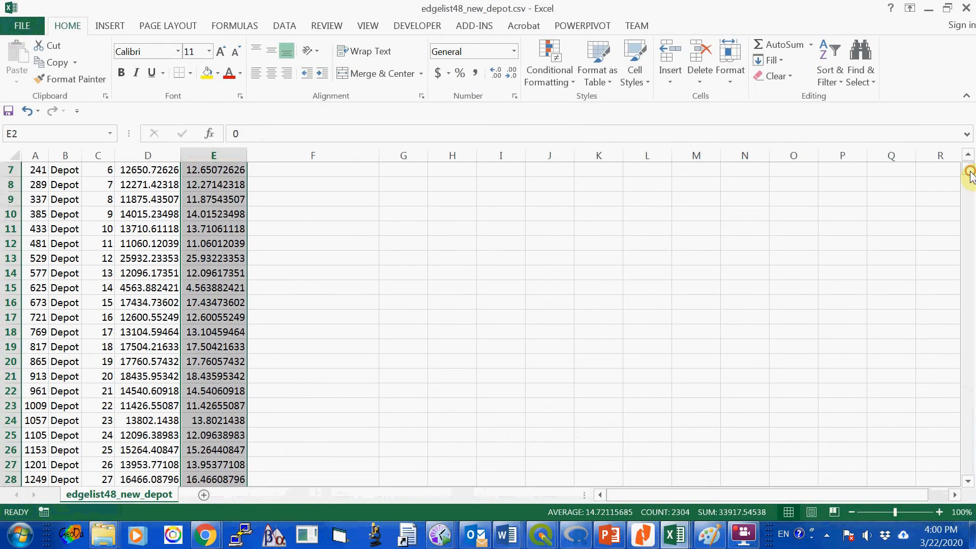
left_click_drag(968, 170, 965, 501)
scroll(467, 320, "down", 4)
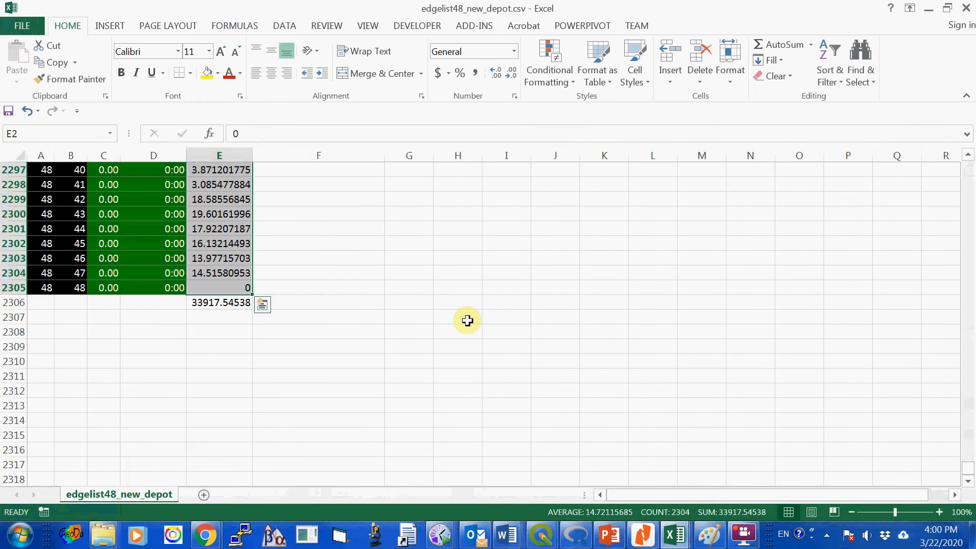
left_click(208, 303)
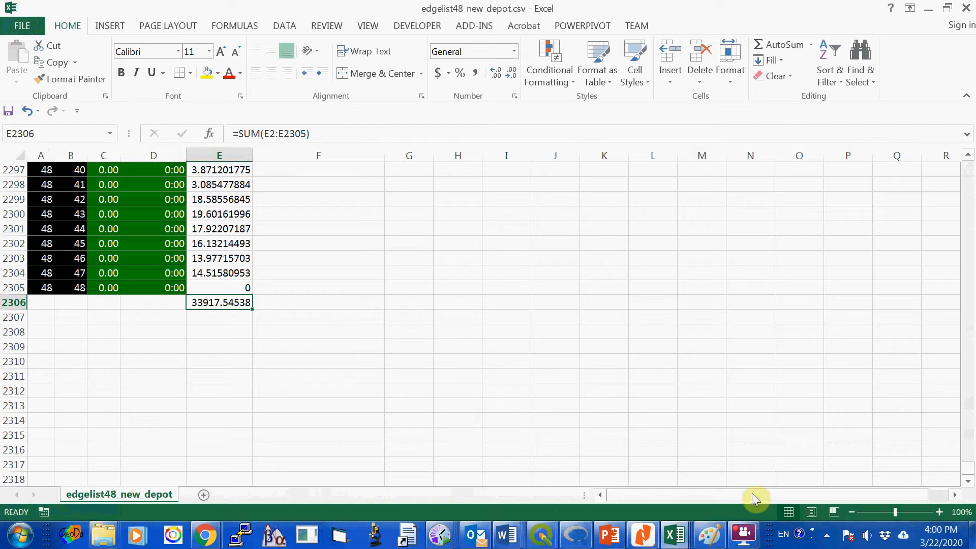
- Back in the Vehicles worksheet, set vehicle type T1's Distance limit to 17000 and Number of vehicles to 2
mouse_move(679, 541)
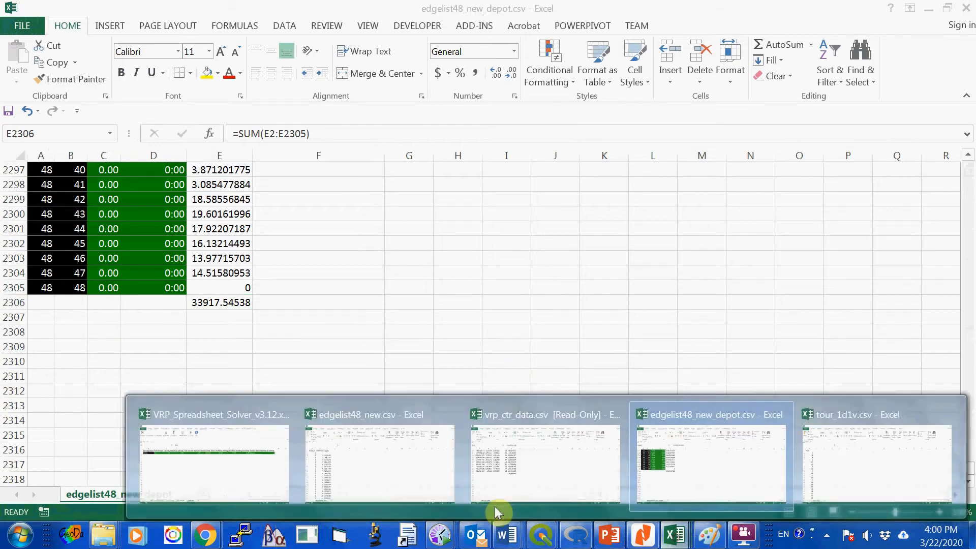
left_click(251, 472)
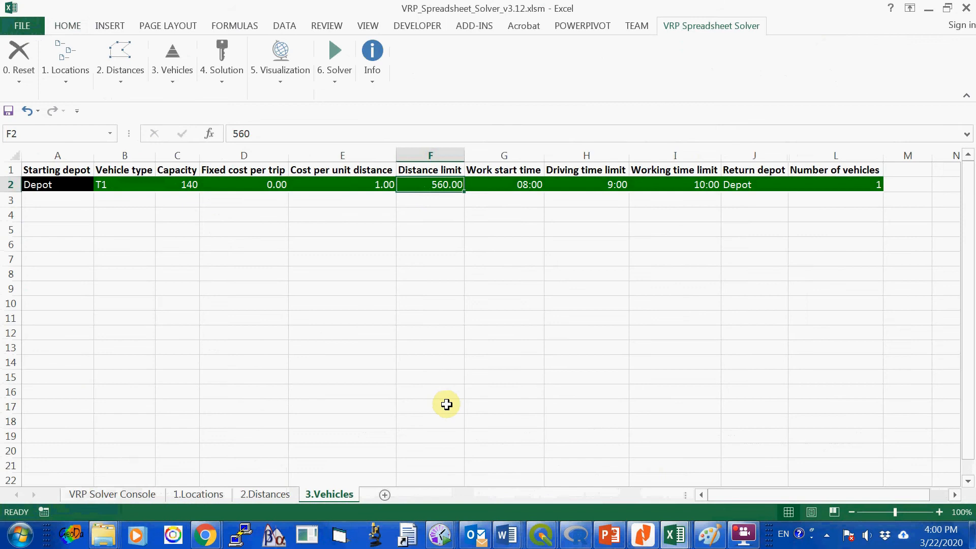
type("17000")
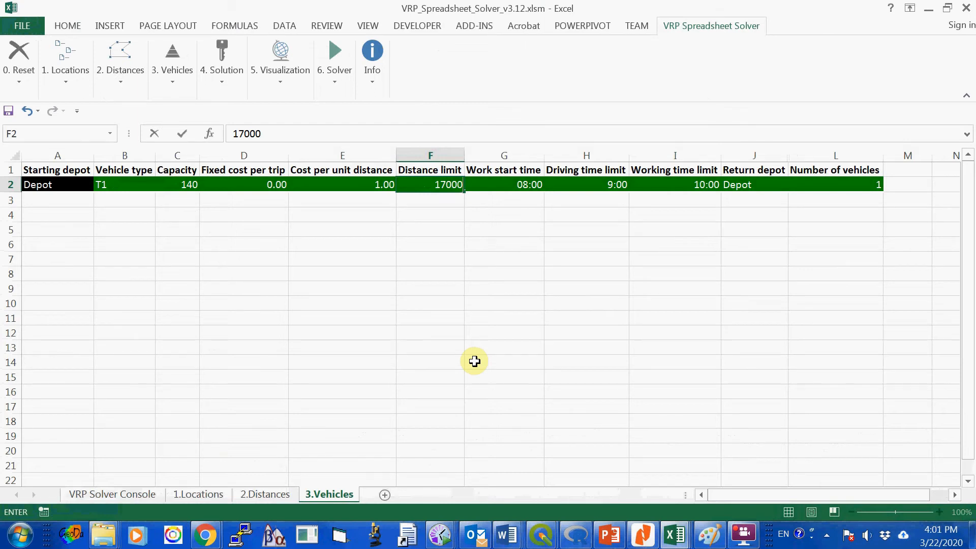
left_click(860, 182)
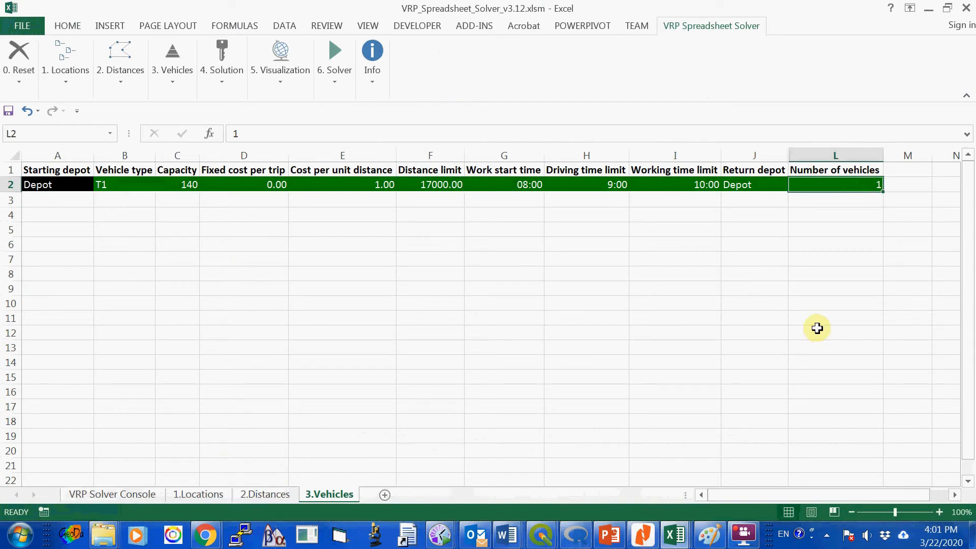
type("2")
left_click(777, 322)
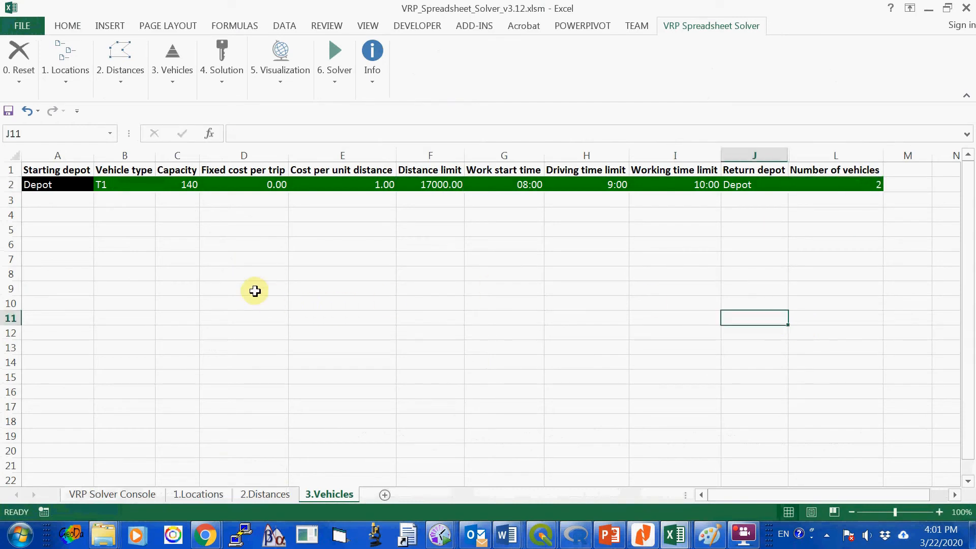
- Set up the solver's Solution worksheet and accept the estimated processing time
left_click(222, 80)
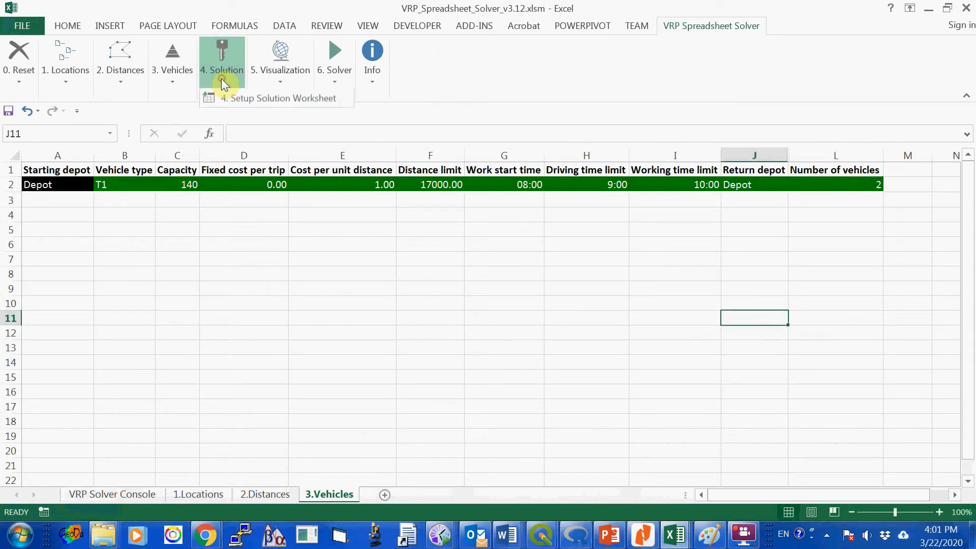
left_click(237, 96)
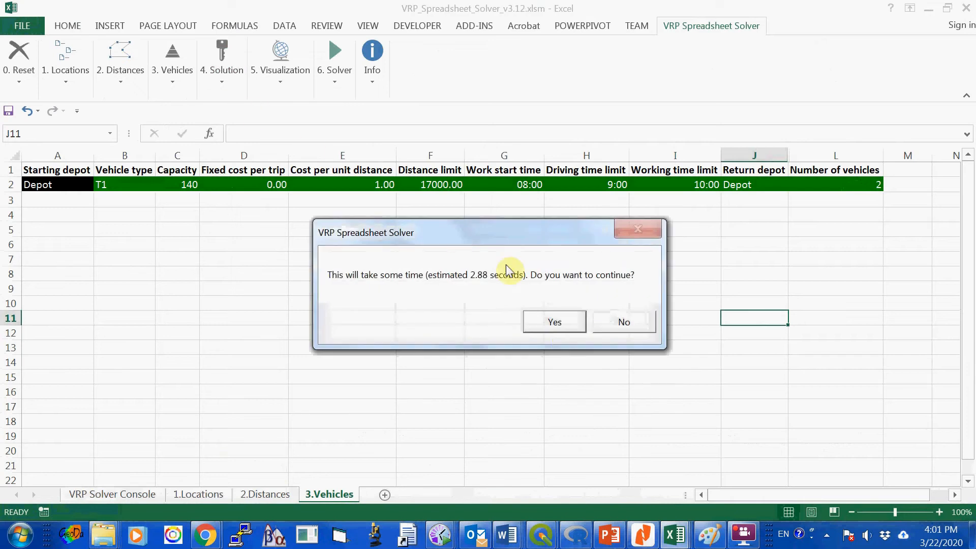
left_click(553, 323)
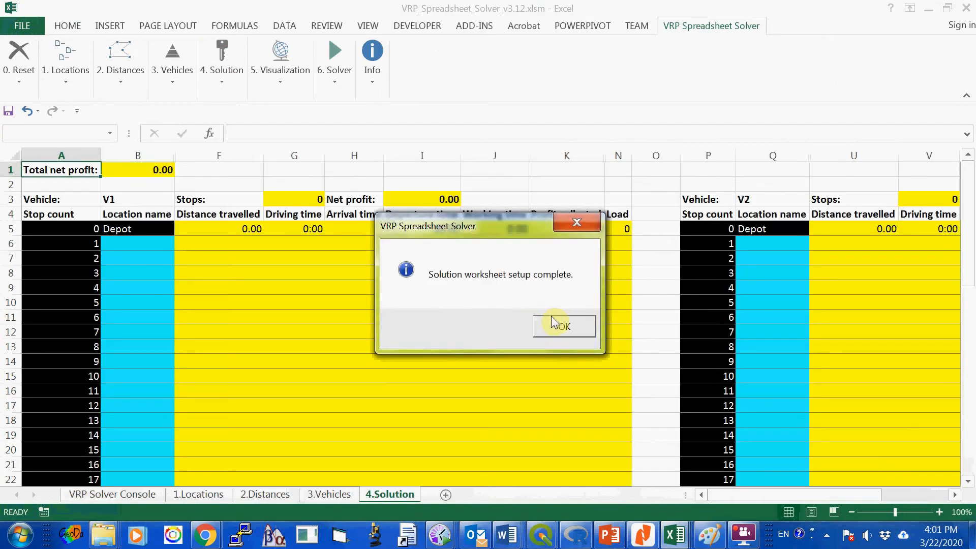
left_click(557, 325)
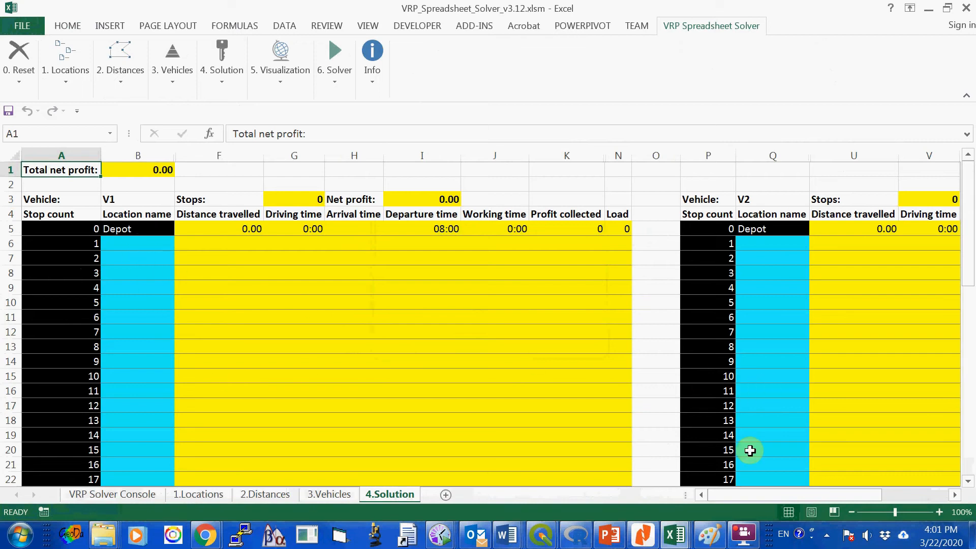
- Switch to vrp_ctr_data.csv and copy codes 2 to 22 from cells D3:D23
mouse_move(675, 533)
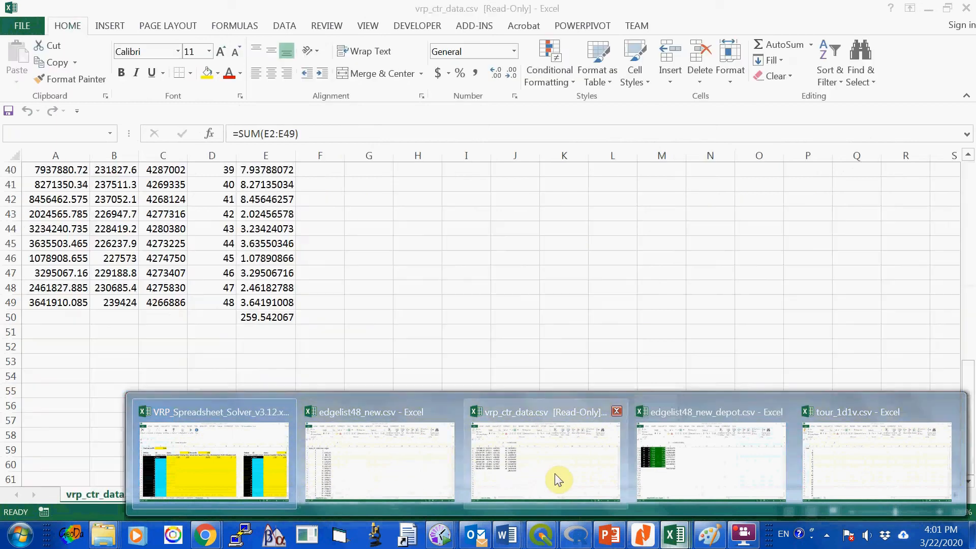
left_click(555, 475)
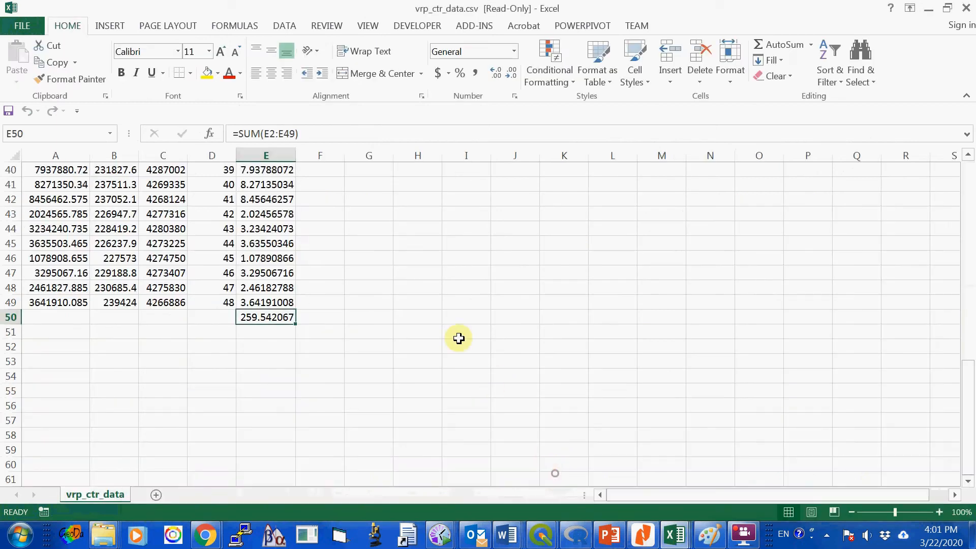
scroll(536, 326, "up", 11)
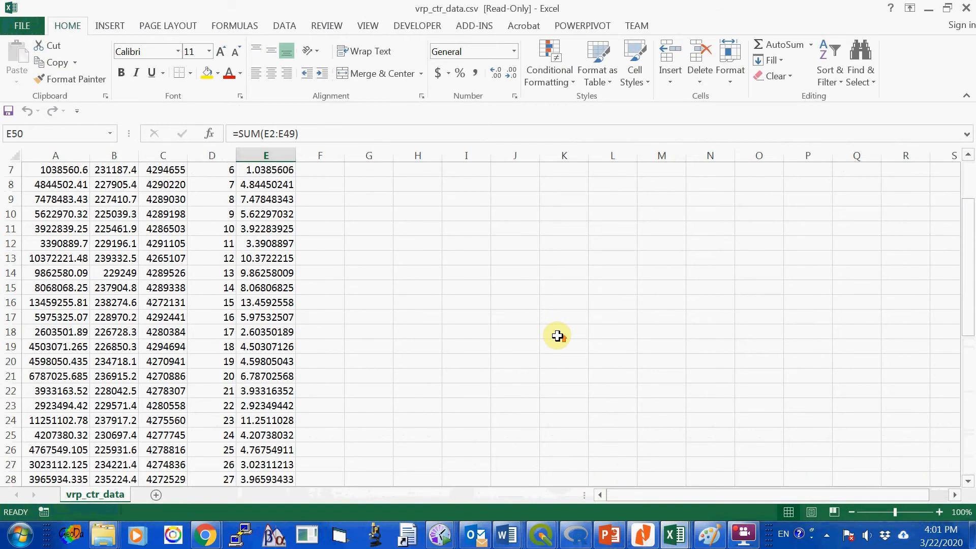
scroll(557, 335, "up", 2)
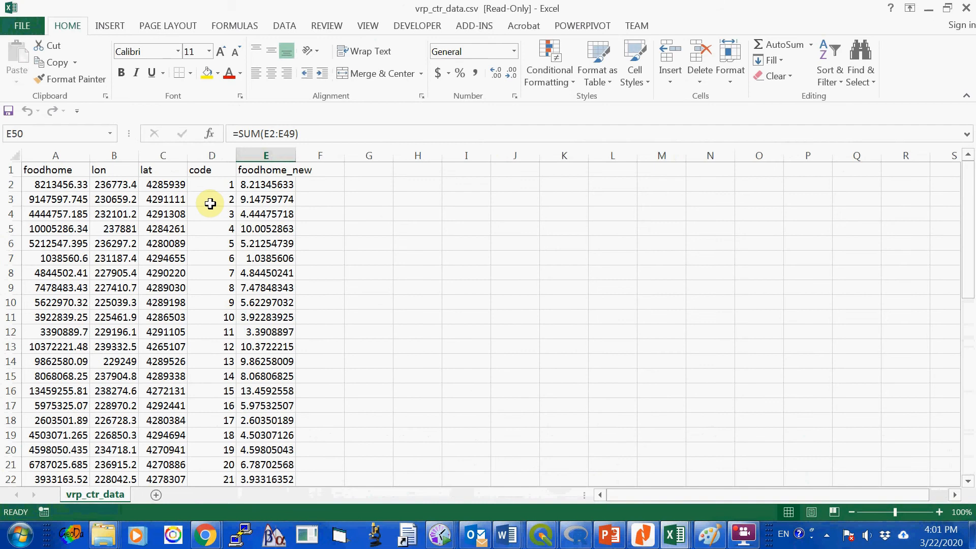
left_click_drag(210, 198, 216, 388)
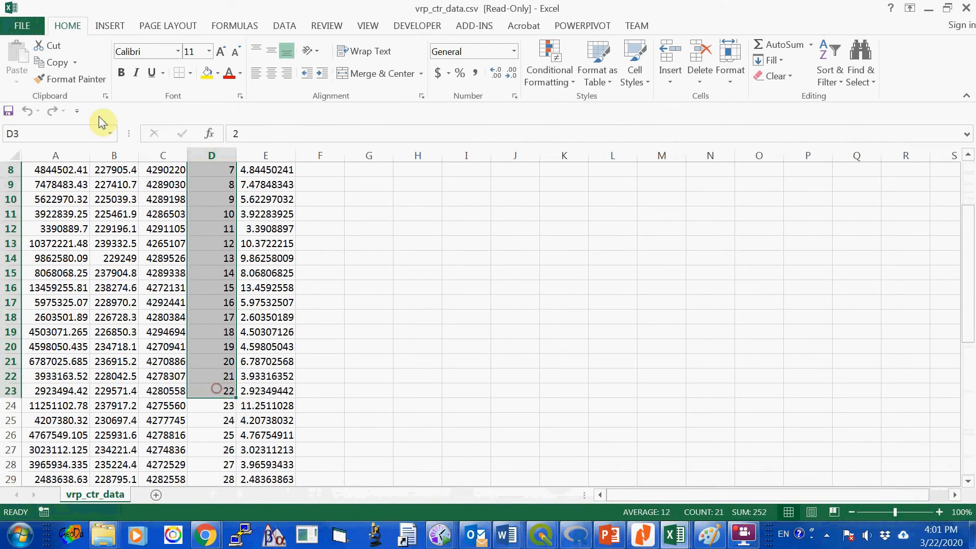
left_click(51, 62)
scroll(603, 468, "up", 3)
- Paste the copied codes into vehicle V1's Location name column in the solver's Solution worksheet, starting at cell B6
mouse_move(675, 534)
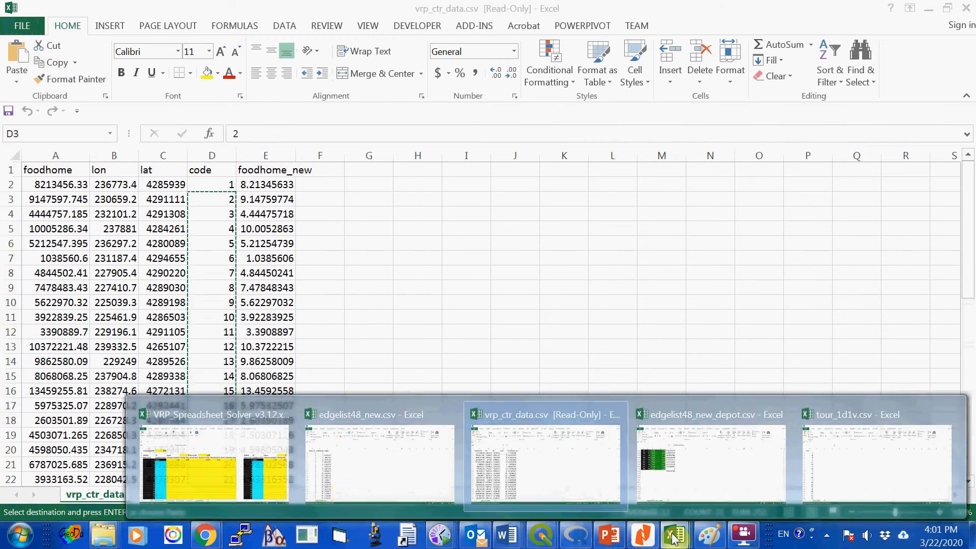
left_click(230, 462)
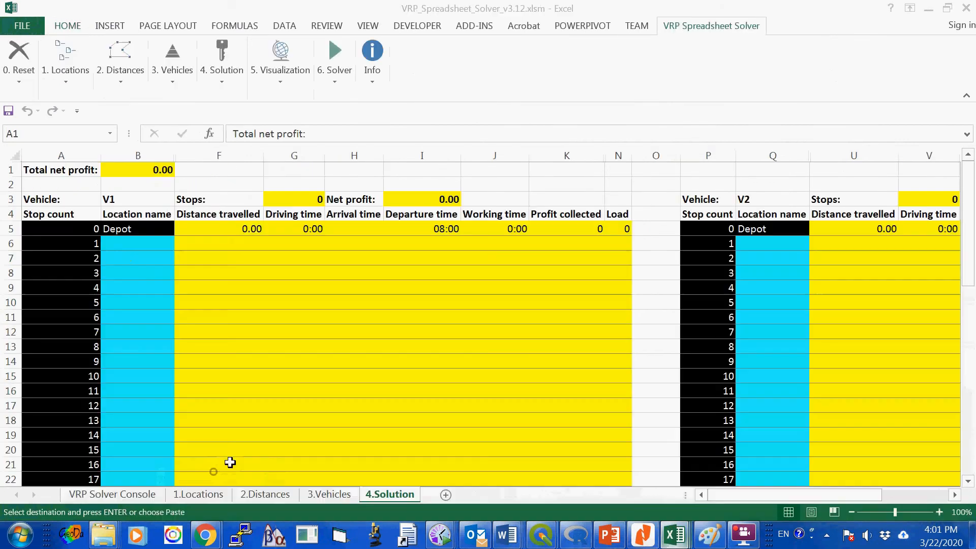
left_click(129, 245)
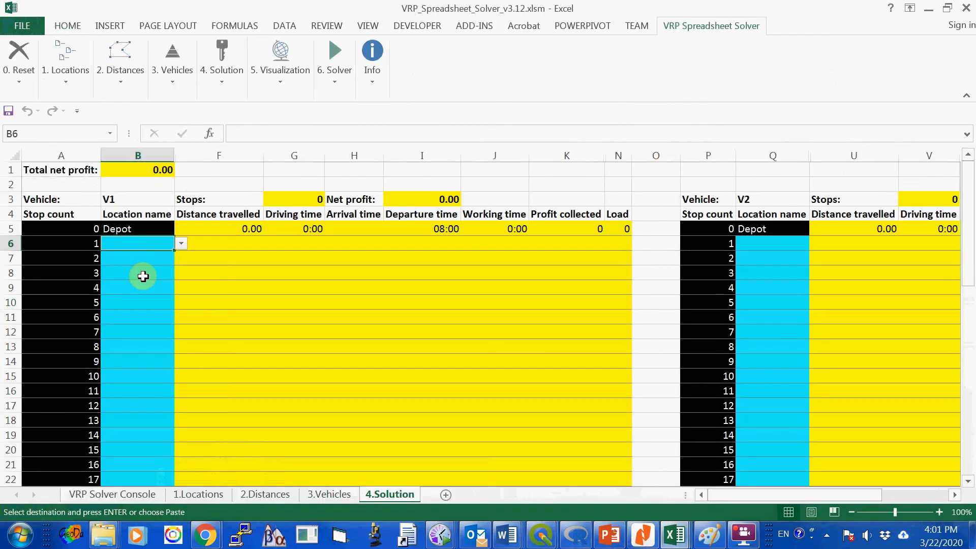
right_click(127, 240)
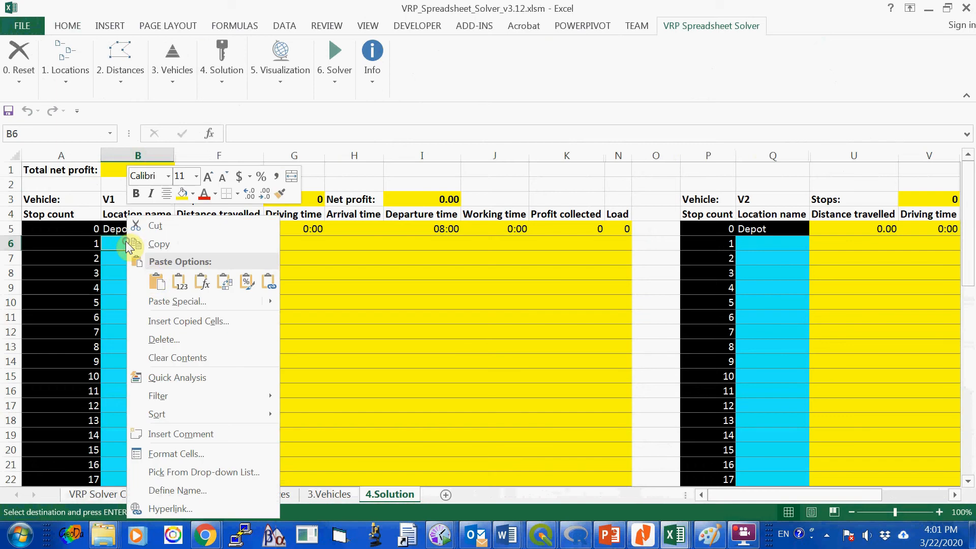
left_click(159, 283)
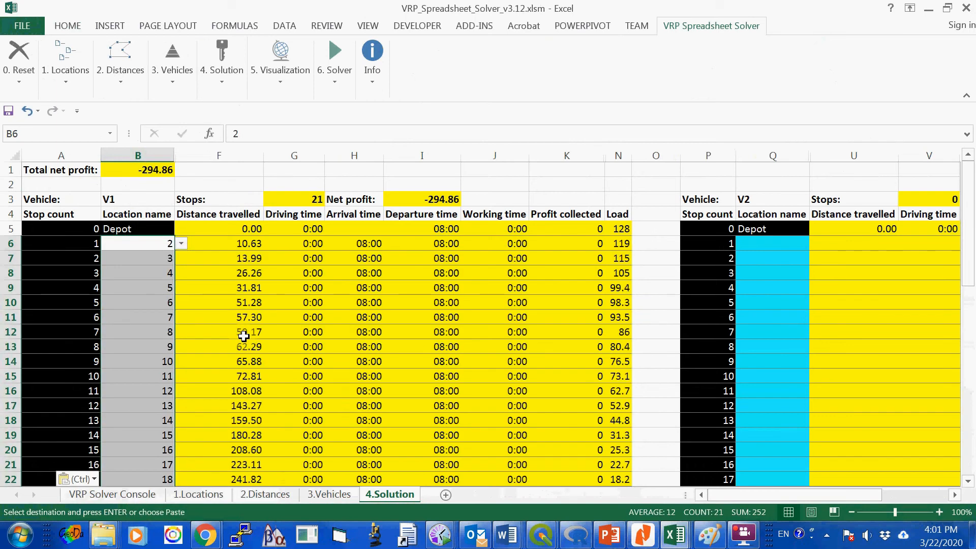
scroll(244, 336, "down", 3)
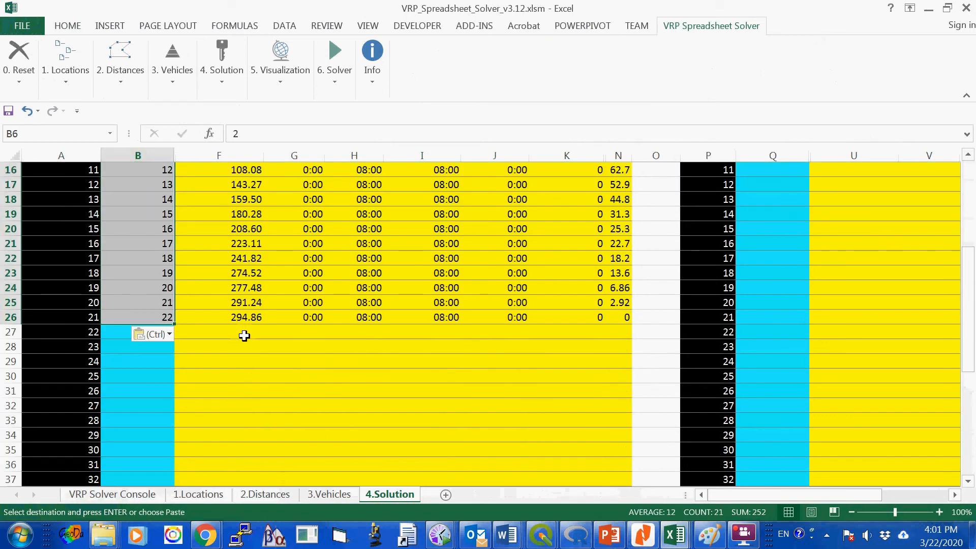
scroll(383, 334, "up", 5)
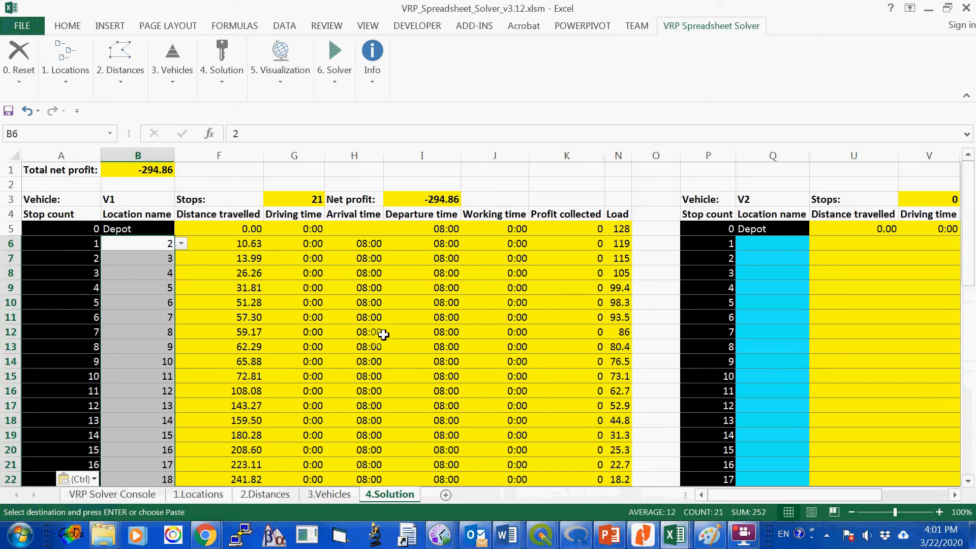
- Select V2's first stop, cell Q6, then copy codes 23 to 48 from cells D24:D49 of vrp_ctr_data.csv
left_click(767, 244)
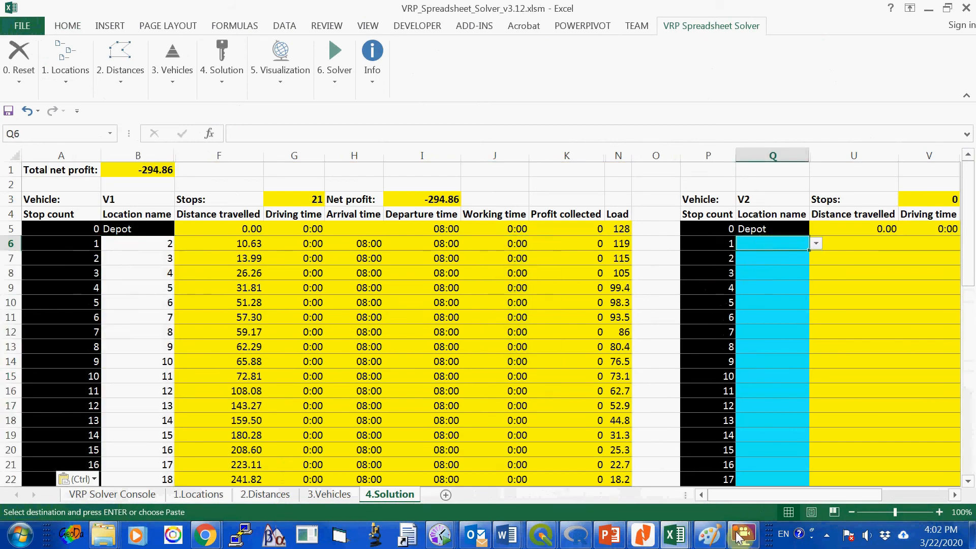
mouse_move(672, 533)
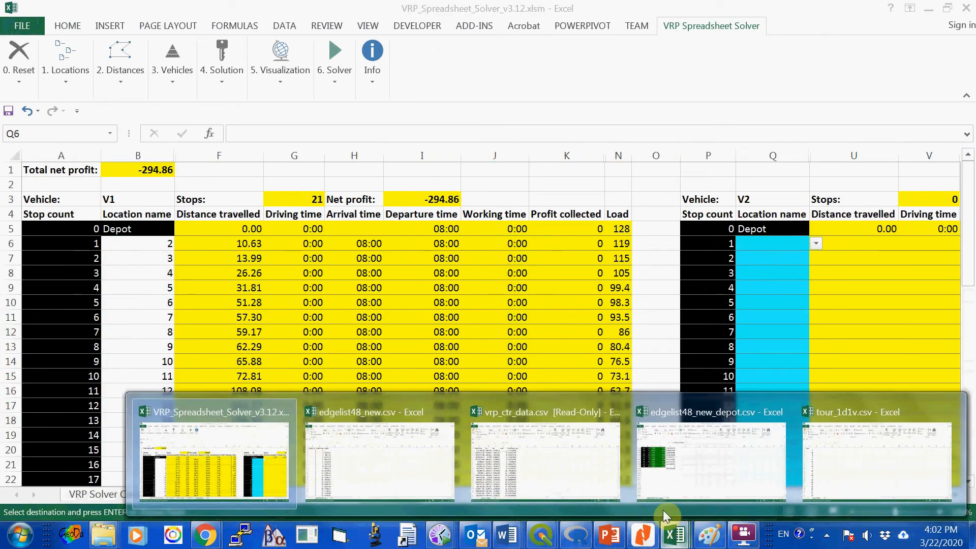
left_click(467, 487)
scroll(440, 388, "down", 7)
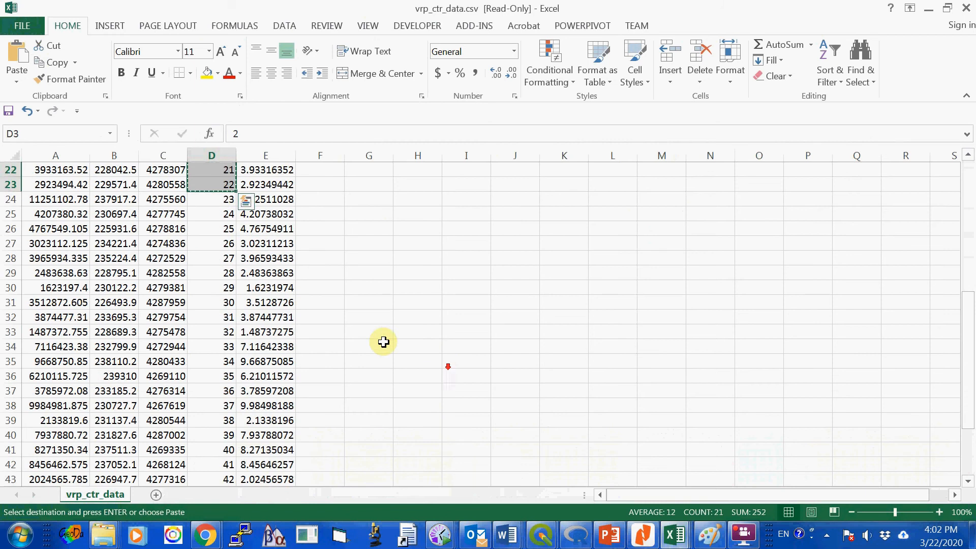
left_click_drag(218, 199, 219, 450)
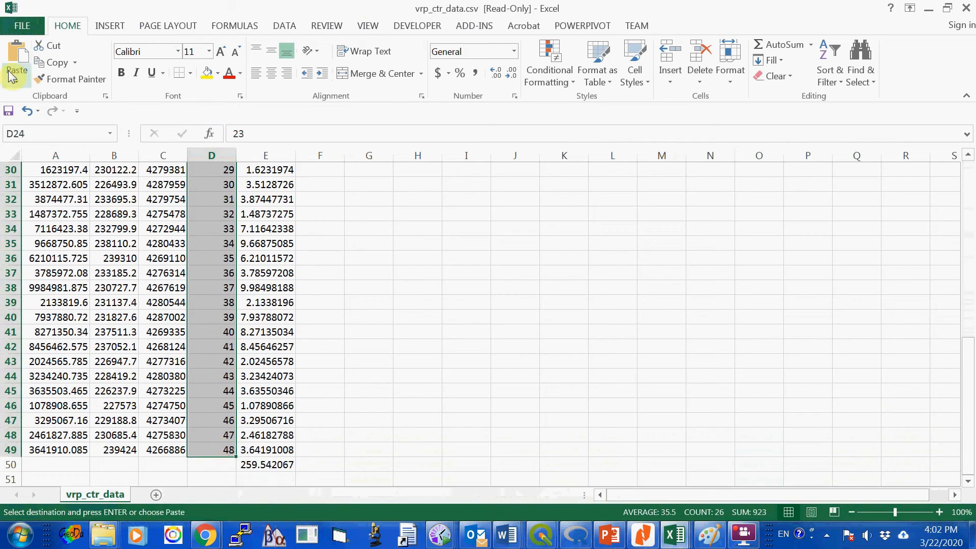
left_click(59, 63)
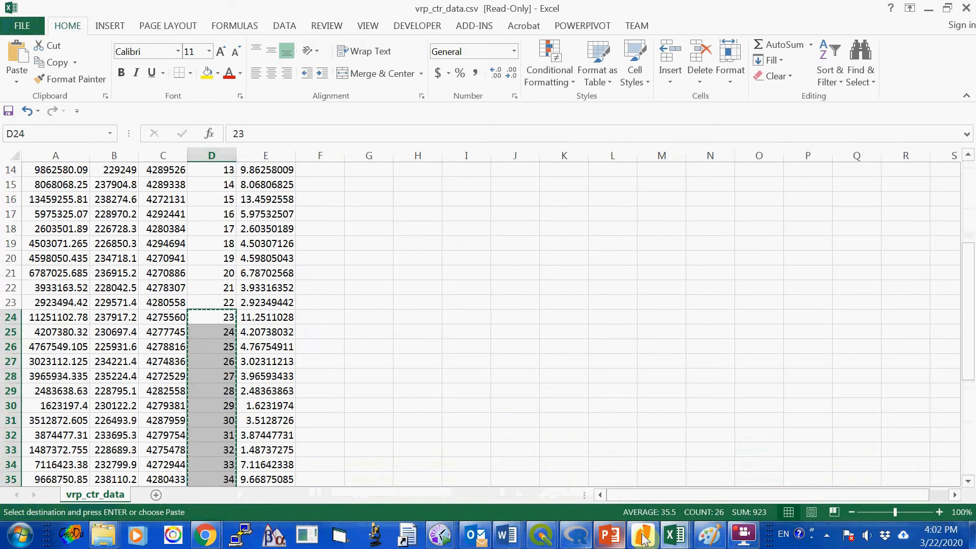
- Return to the Solution worksheet and paste the copied codes as values into vehicle V2's Location name column from cell Q6
mouse_move(674, 535)
left_click(213, 437)
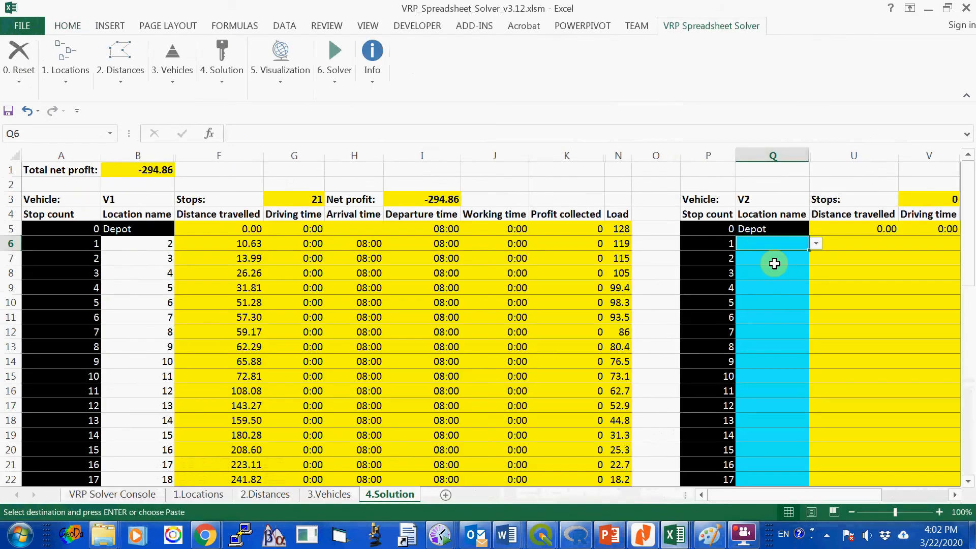
right_click(758, 245)
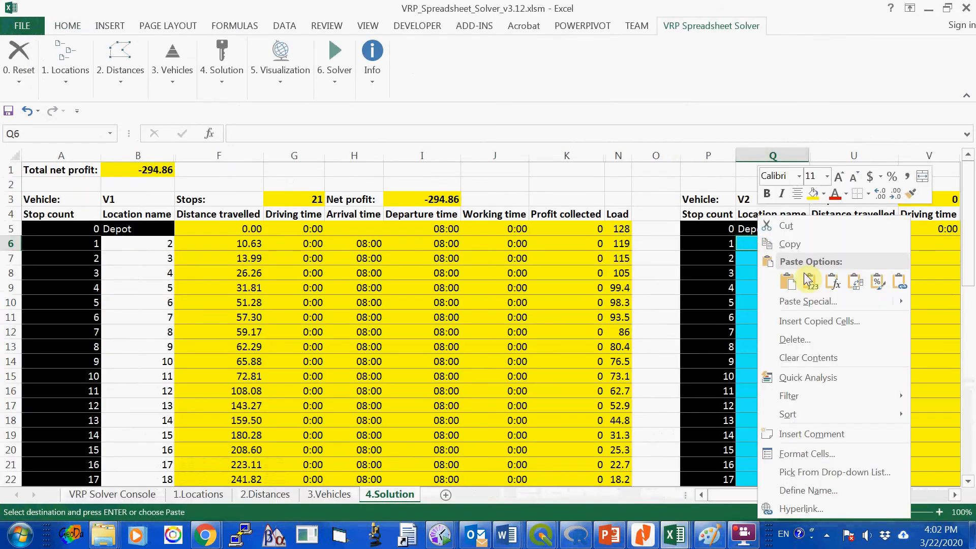
left_click(807, 280)
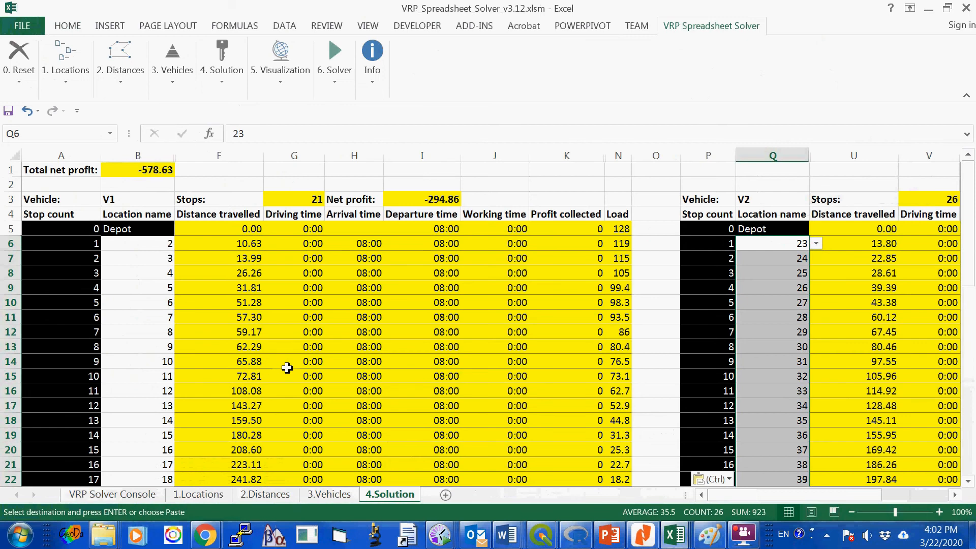
scroll(287, 367, "down", 5)
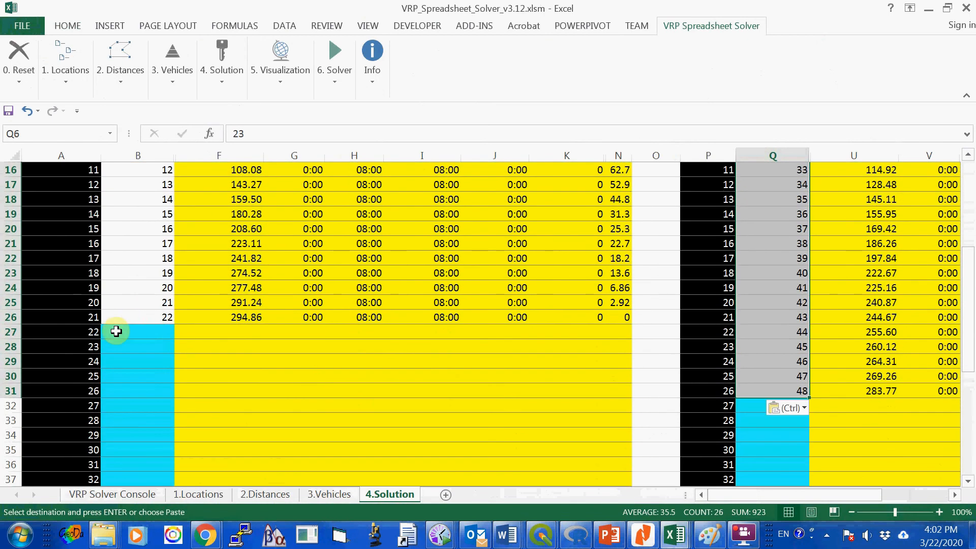
scroll(196, 333, "up", 5)
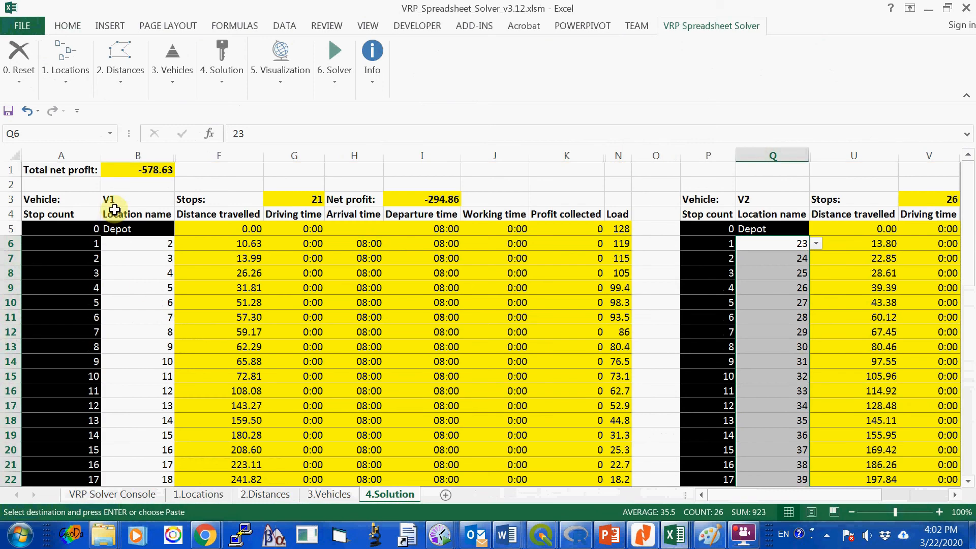
- Set vehicle V1's stop 22, cell B27, to Depot so that its route ends there
scroll(213, 298, "down", 1)
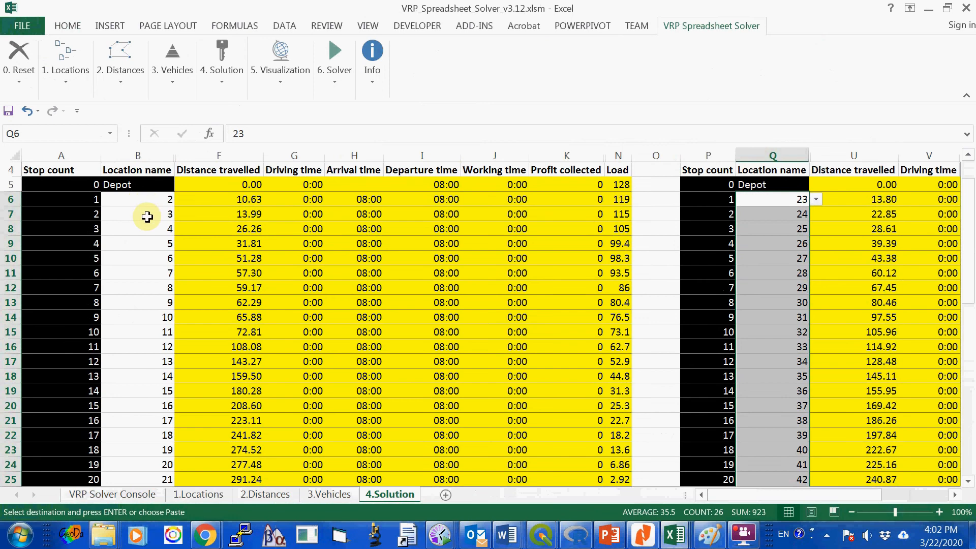
scroll(154, 309, "down", 4)
key("ctrl+v")
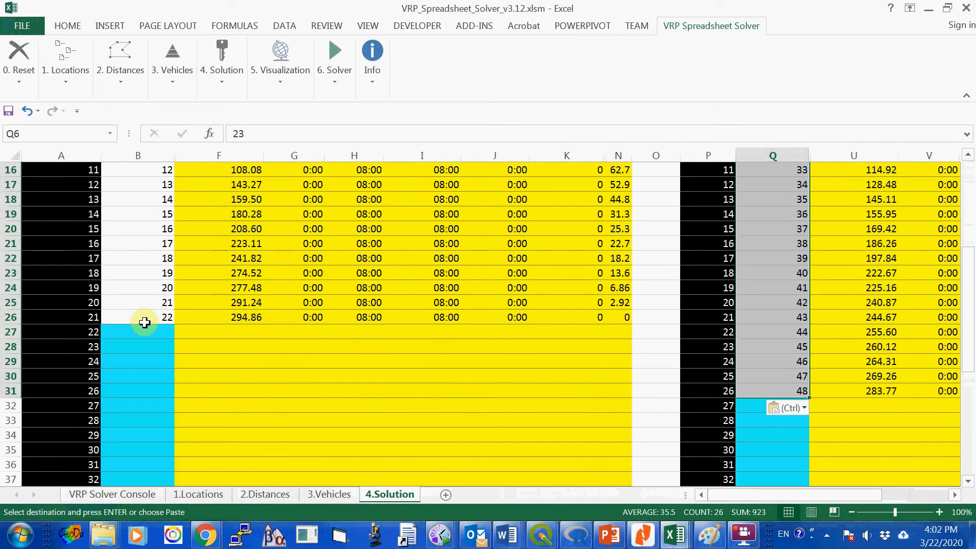
left_click(151, 334)
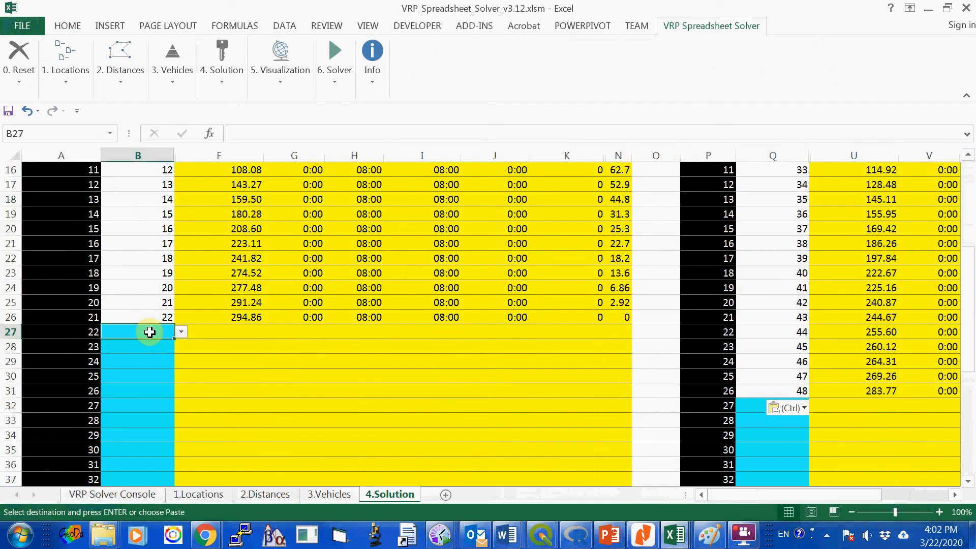
left_click(182, 332)
left_click(139, 344)
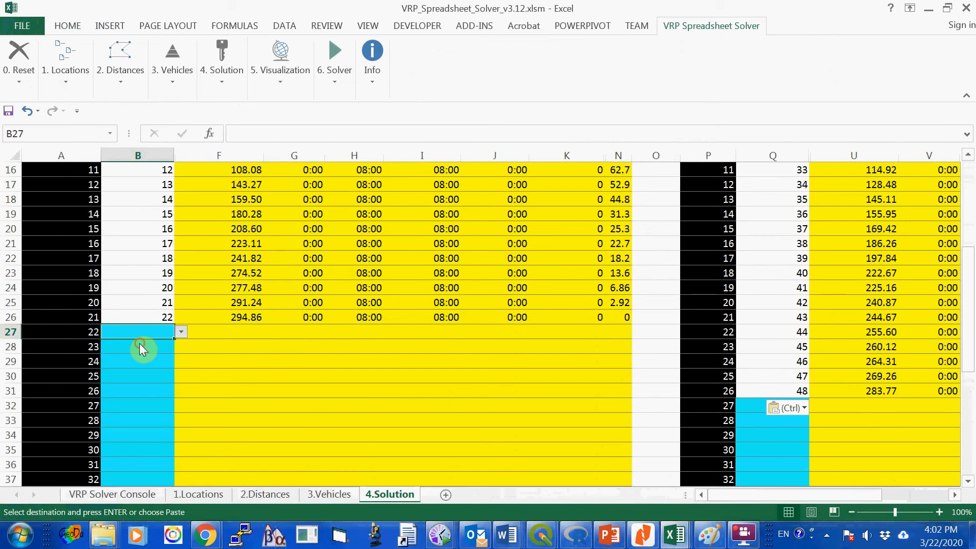
- Set vehicle V2's stop 27, cell Q32, to Depot to close its route
scroll(923, 345, "up", 5)
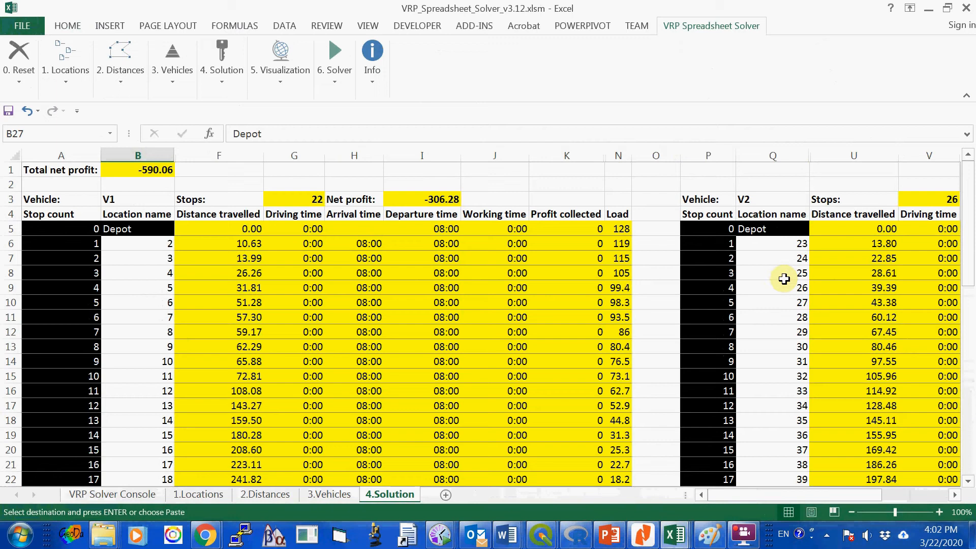
scroll(789, 305, "down", 7)
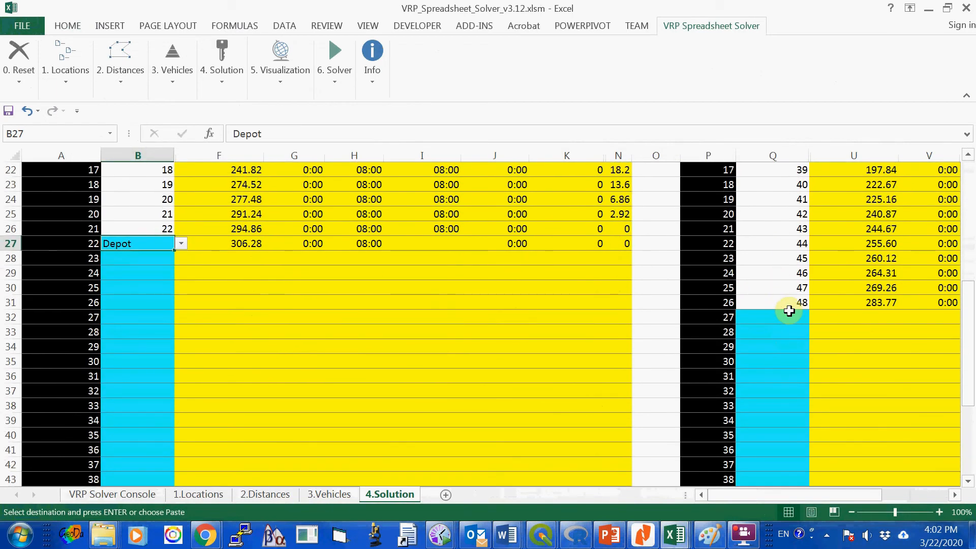
left_click(783, 316)
left_click(815, 318)
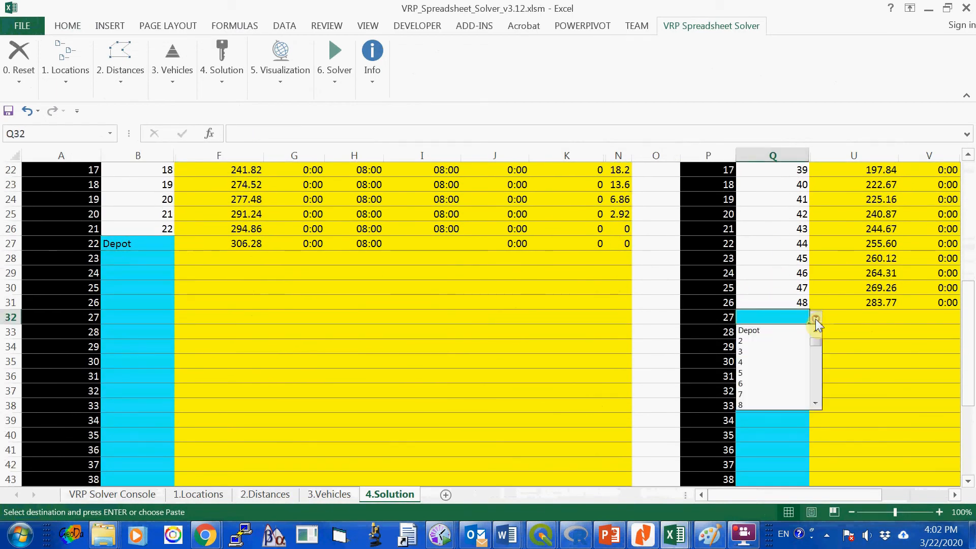
left_click(789, 332)
scroll(534, 346, "up", 7)
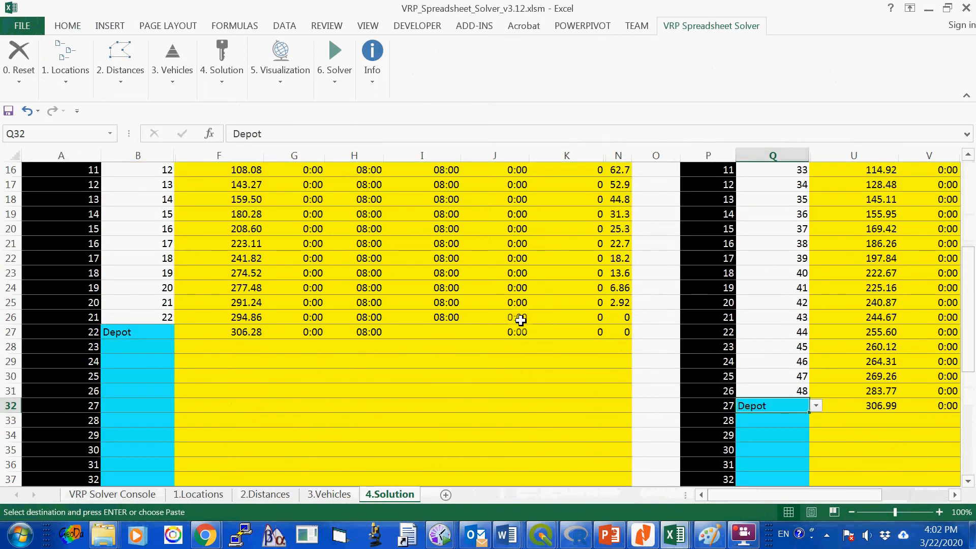
scroll(520, 320, "up", 5)
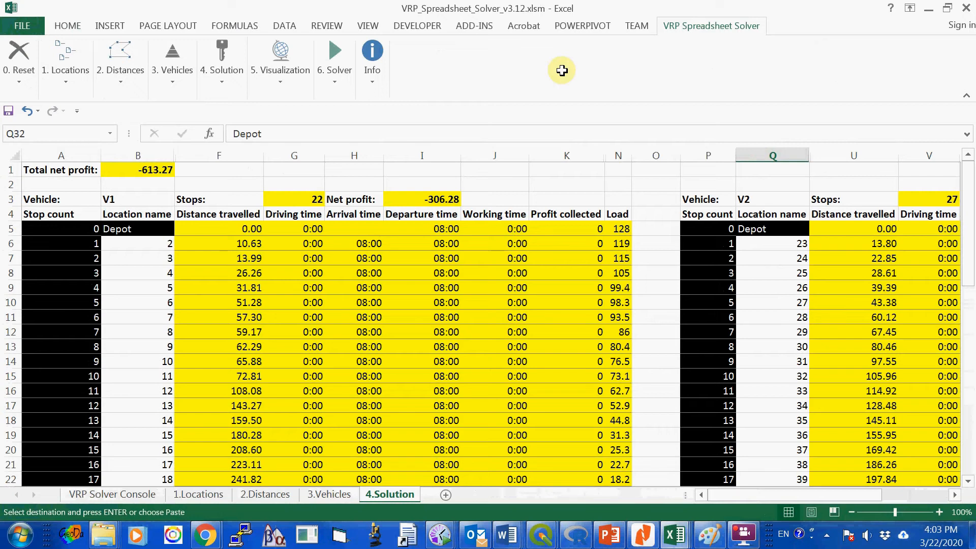
- Run the solver's feasibility check on the two vehicle routes in the Solution worksheet and dismiss its message
left_click(334, 79)
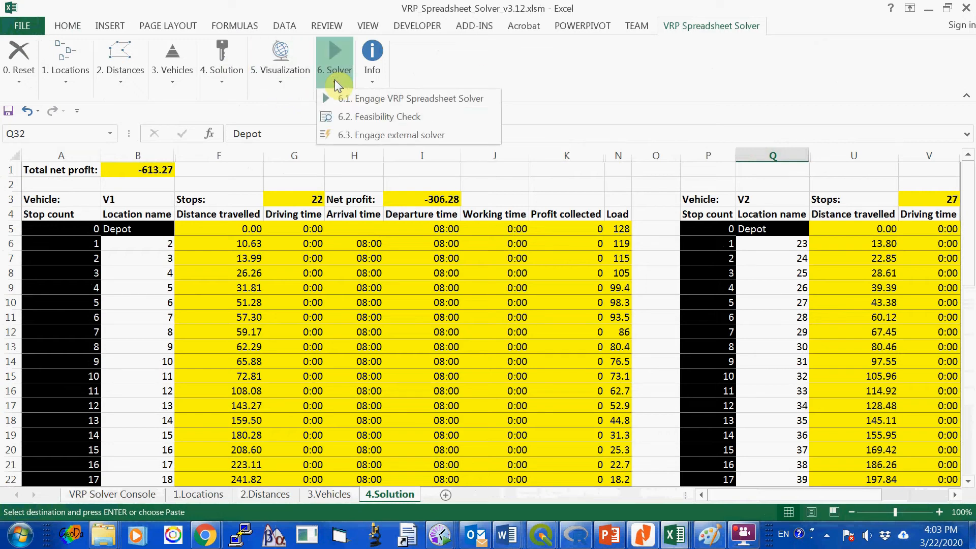
left_click(379, 115)
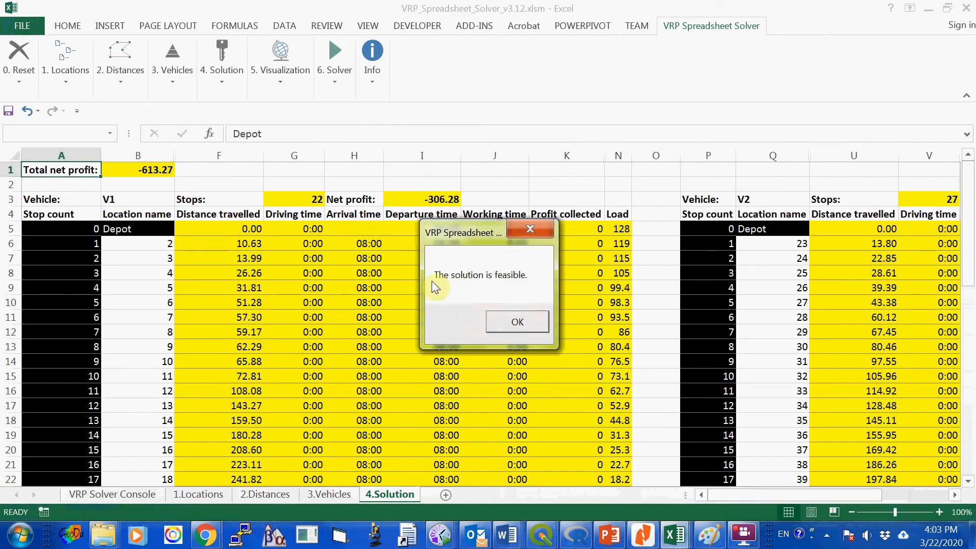
left_click_drag(466, 234, 467, 226)
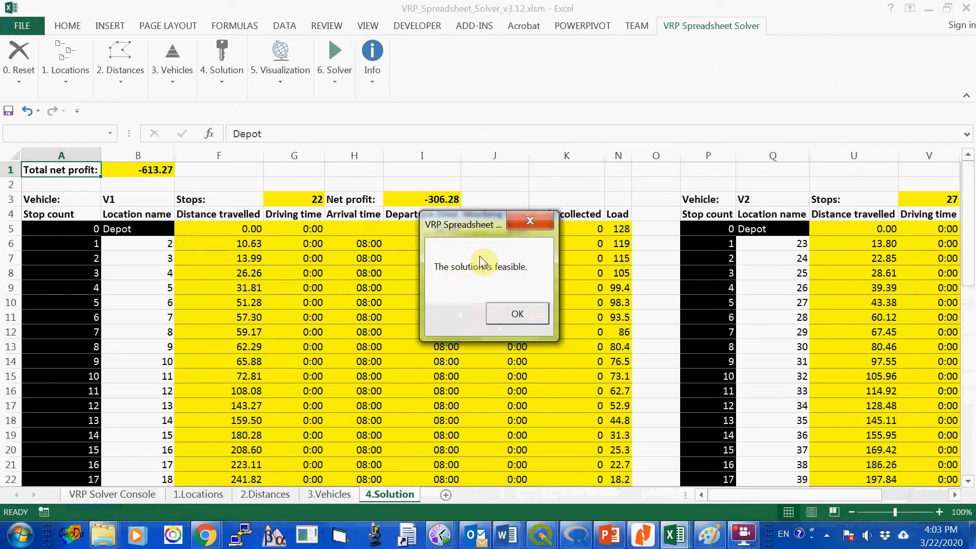
left_click(511, 312)
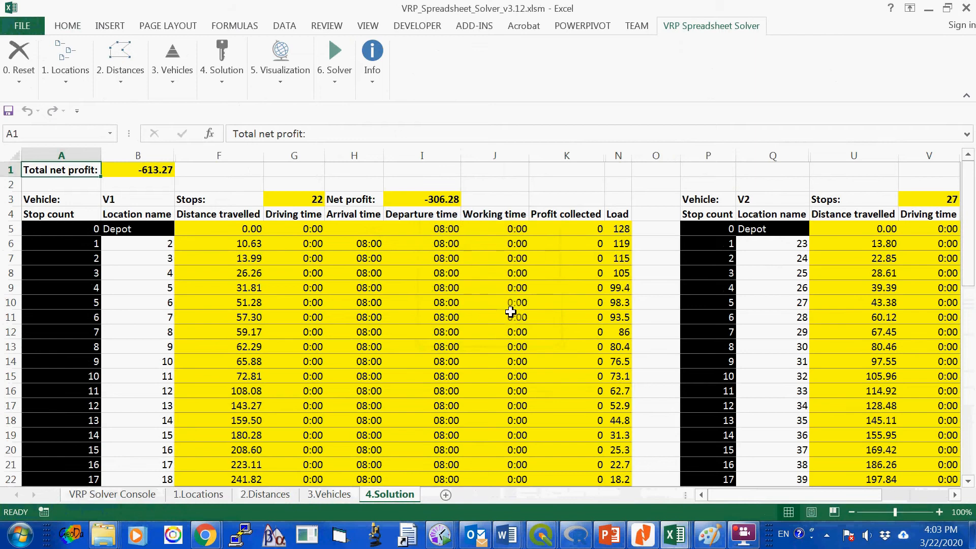
- Run the VRP Spreadsheet Solver for 120 seconds and overwrite the current solution with the best one found
left_click(333, 77)
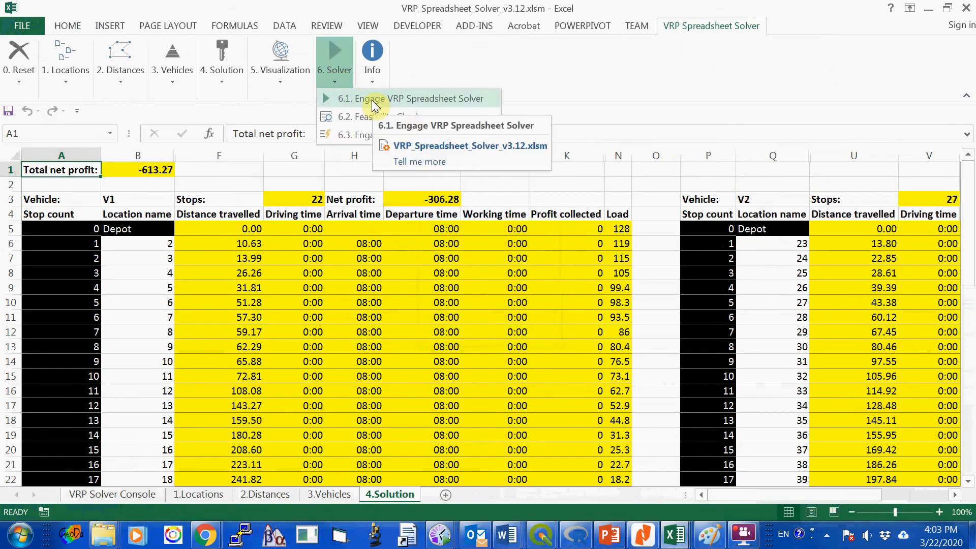
left_click(374, 99)
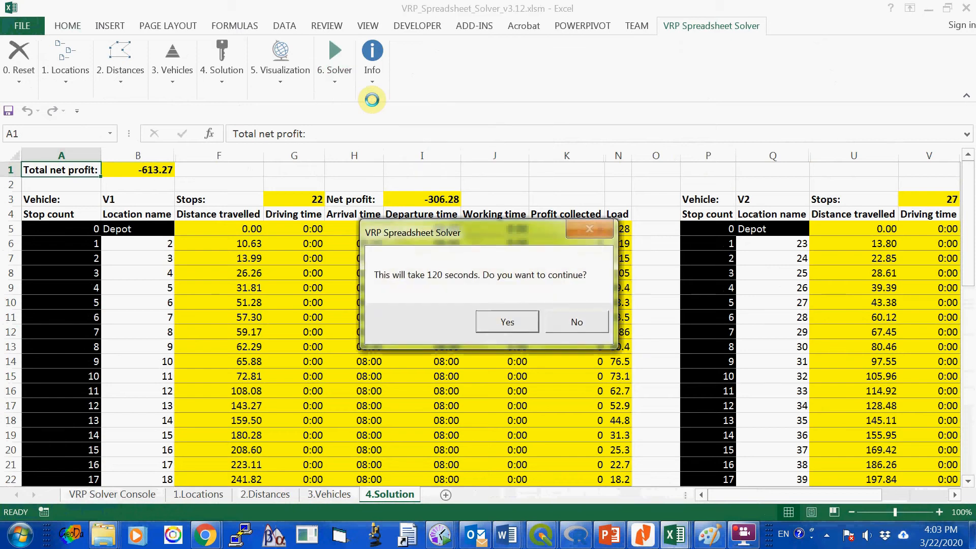
left_click(496, 321)
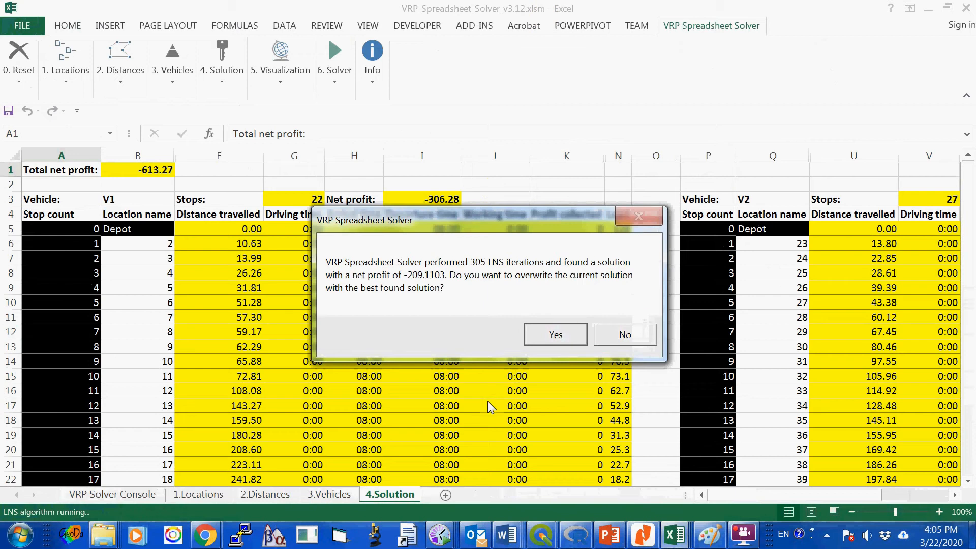
left_click(539, 334)
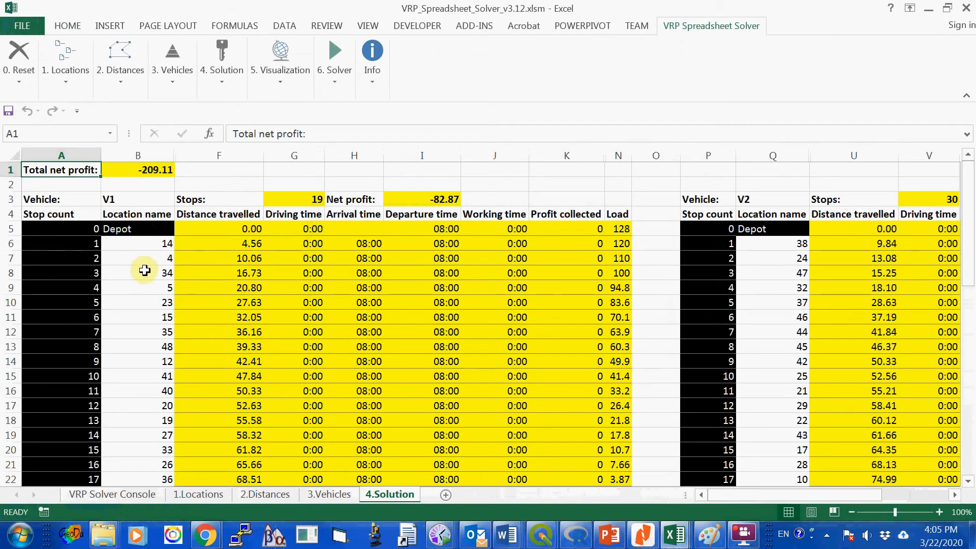
- Examine the optimized stop order, distances and loads of vehicles V1 and V2 down to their final Depot stops
scroll(191, 323, "down", 1)
scroll(191, 324, "down", 2)
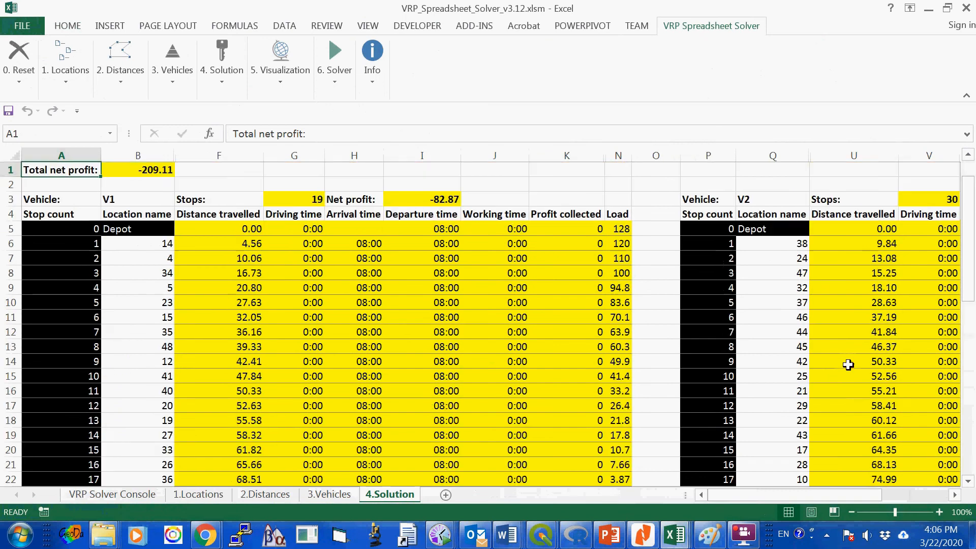
scroll(841, 366, "up", 3)
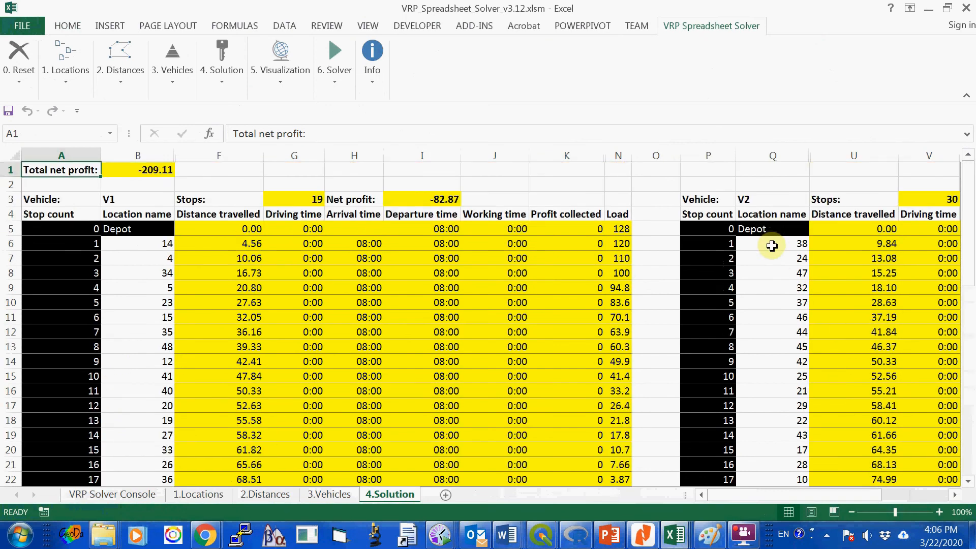
scroll(768, 257, "down", 6)
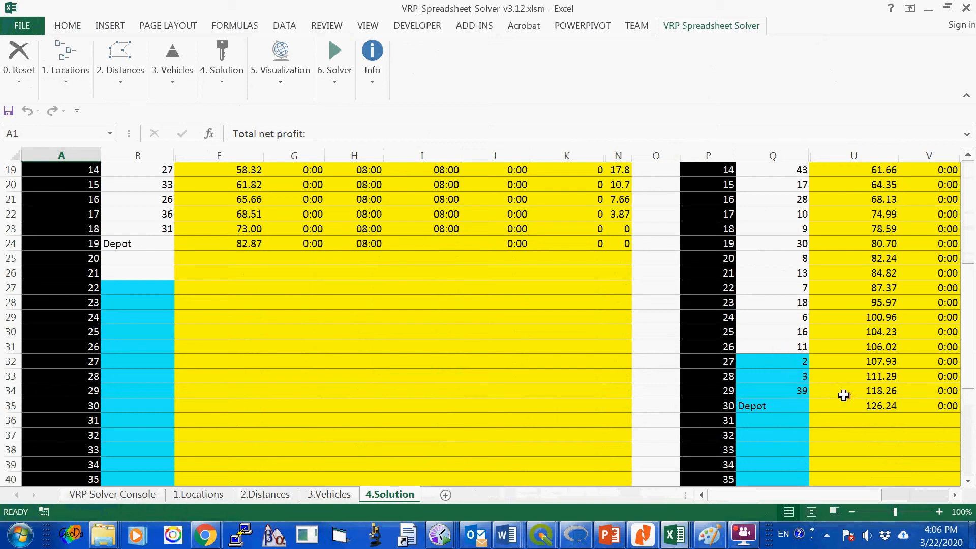
scroll(844, 395, "up", 6)
scroll(844, 395, "down", 3)
scroll(501, 369, "up", 1)
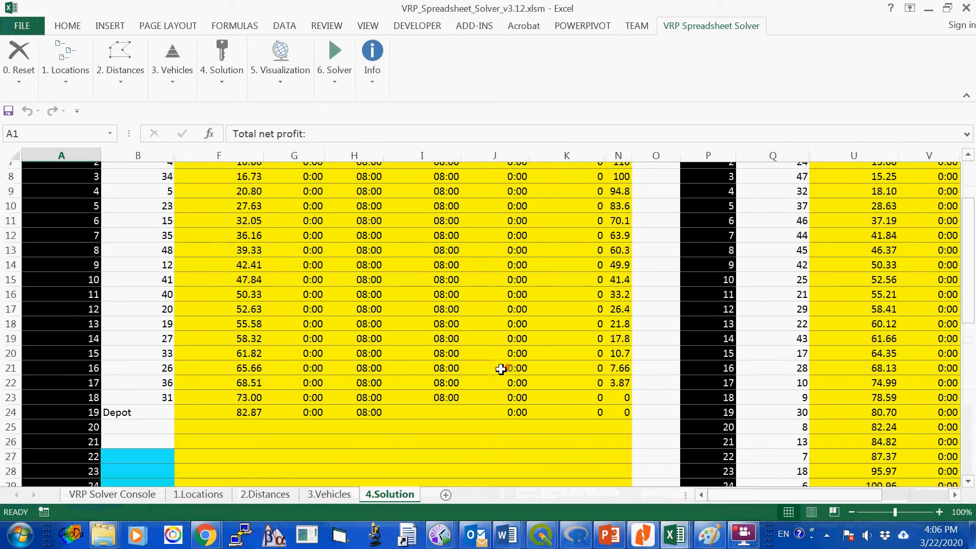
scroll(501, 364, "up", 2)
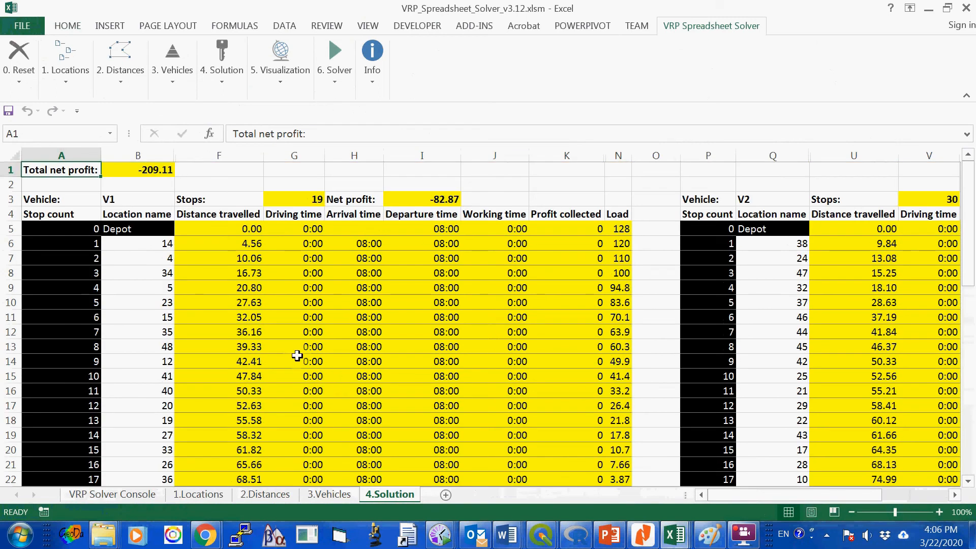
scroll(297, 356, "down", 2)
scroll(297, 356, "up", 1)
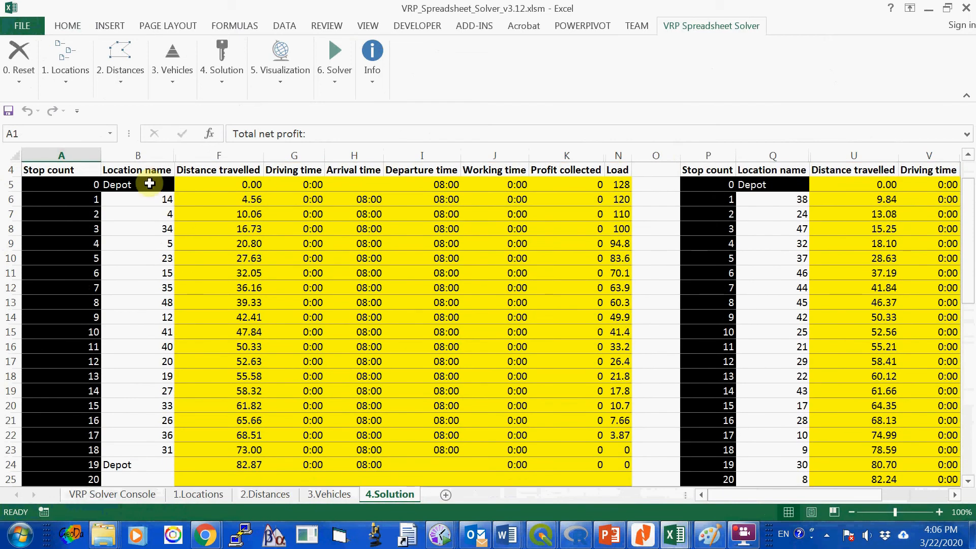
- Copy vehicle V1's full route, from the starting Depot to the closing Depot, in Location name cells B5:B24
left_click(149, 184)
left_click(218, 242)
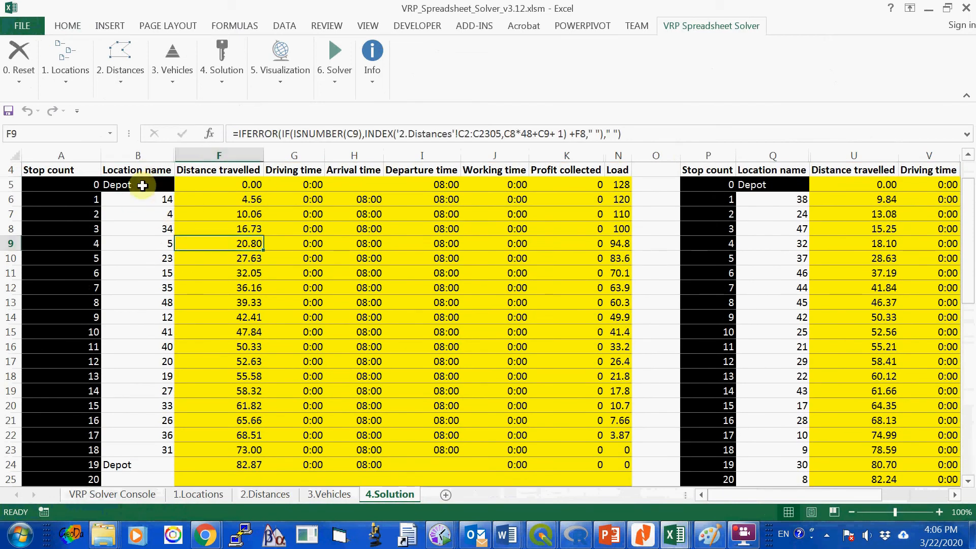
left_click_drag(143, 184, 132, 459)
key("ctrl+c")
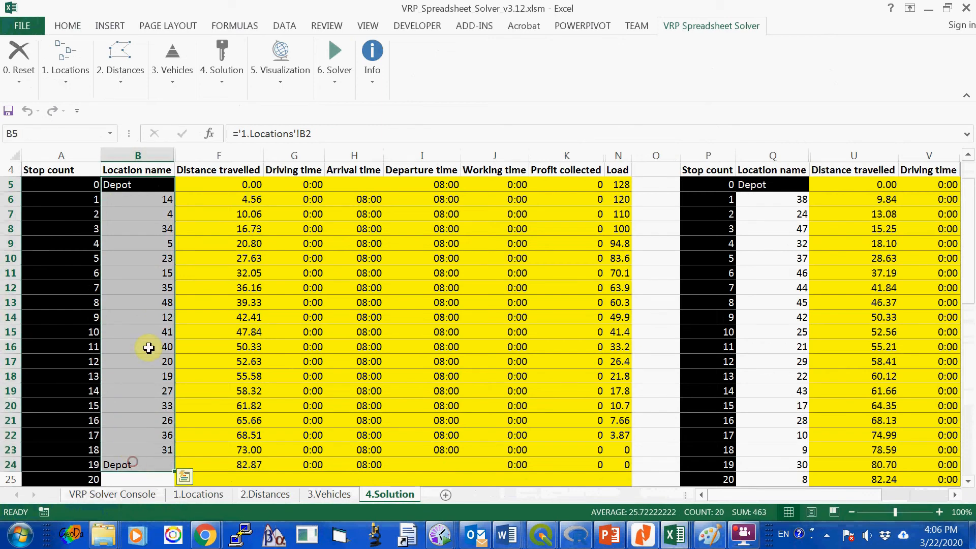
right_click(141, 248)
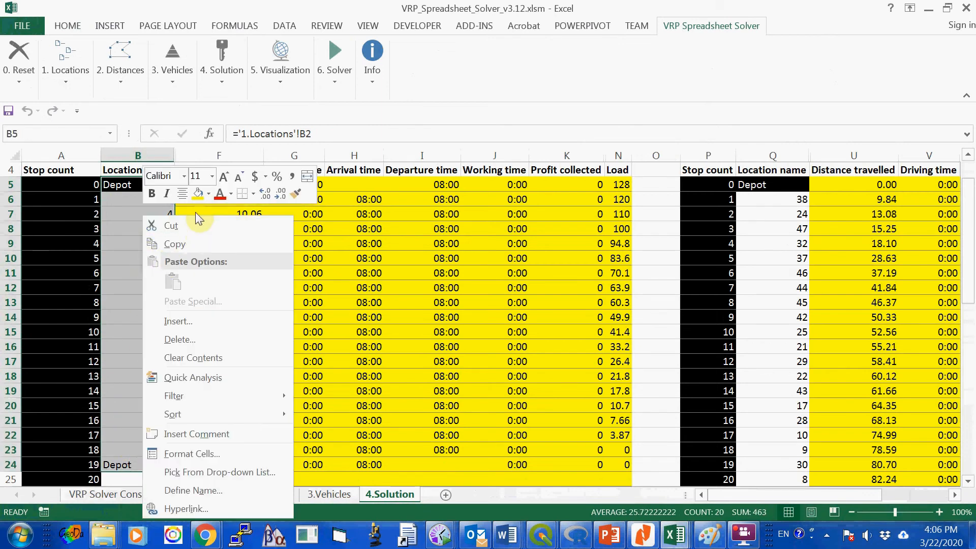
left_click(174, 245)
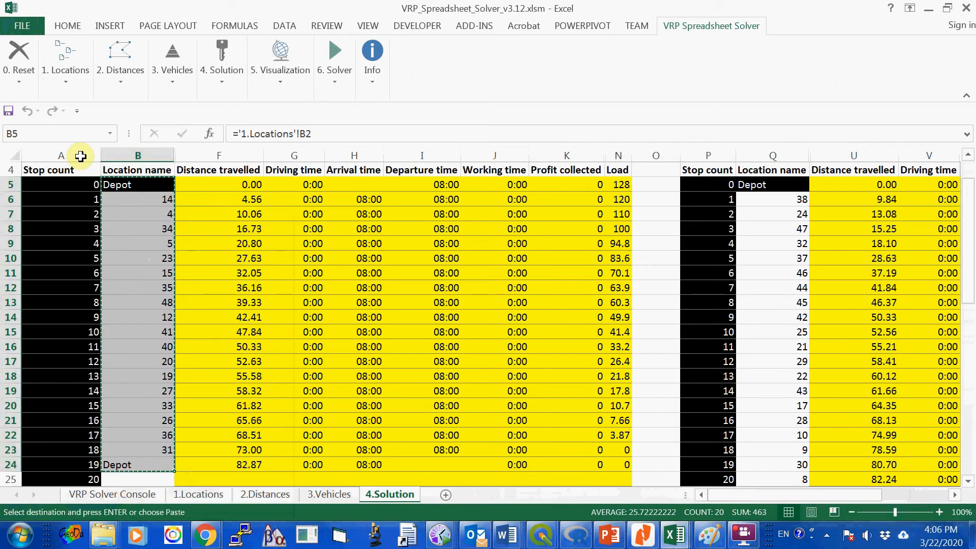
- Create a new blank workbook to hold the copied V1 route
left_click(22, 26)
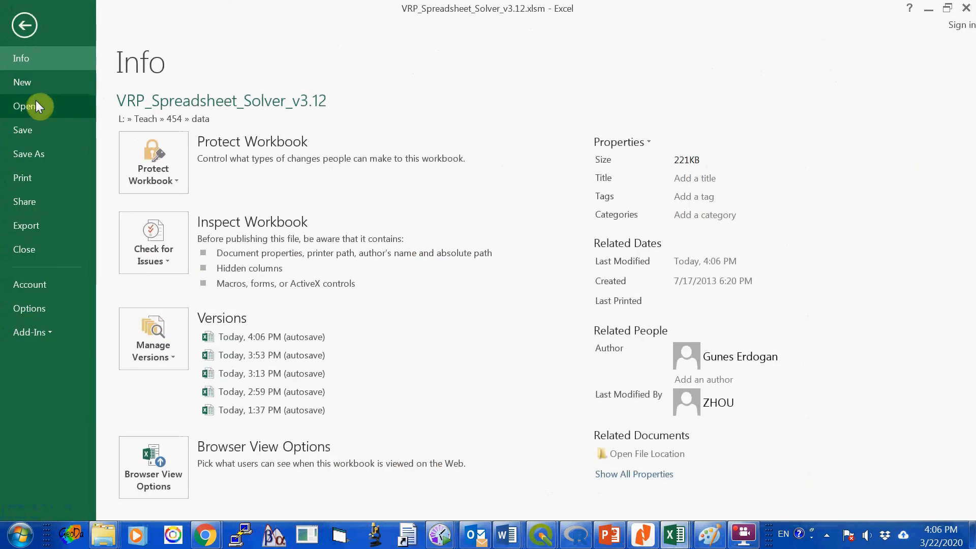
left_click(28, 81)
left_click(192, 197)
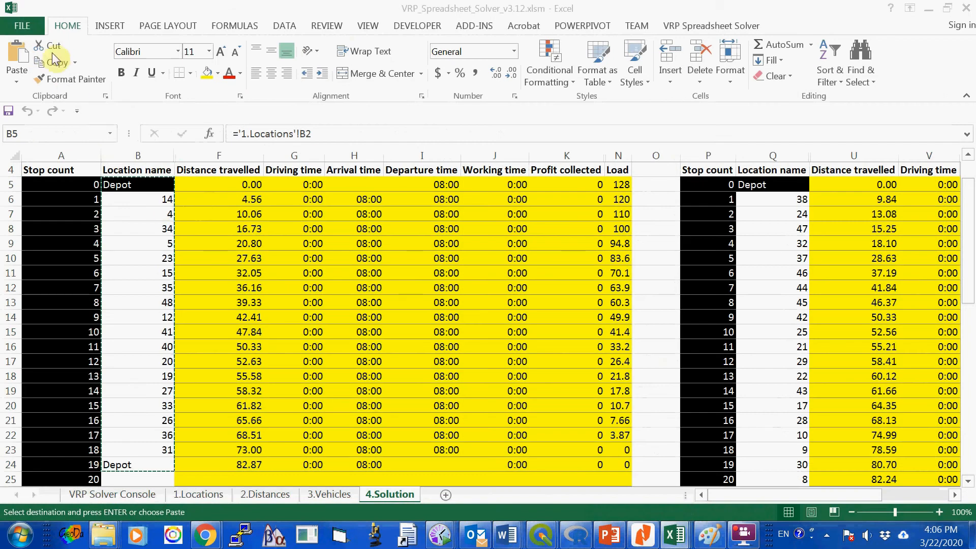
left_click(25, 26)
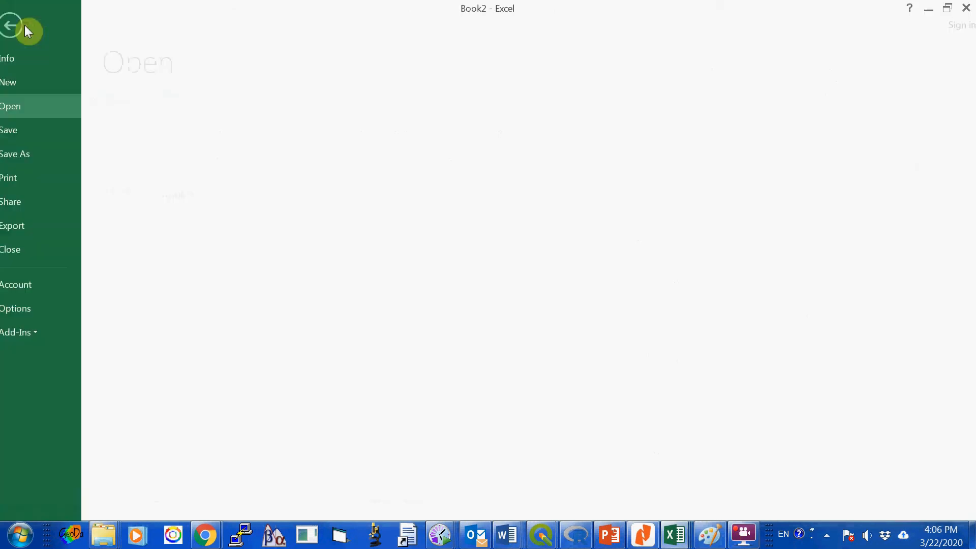
left_click(27, 82)
left_click(153, 201)
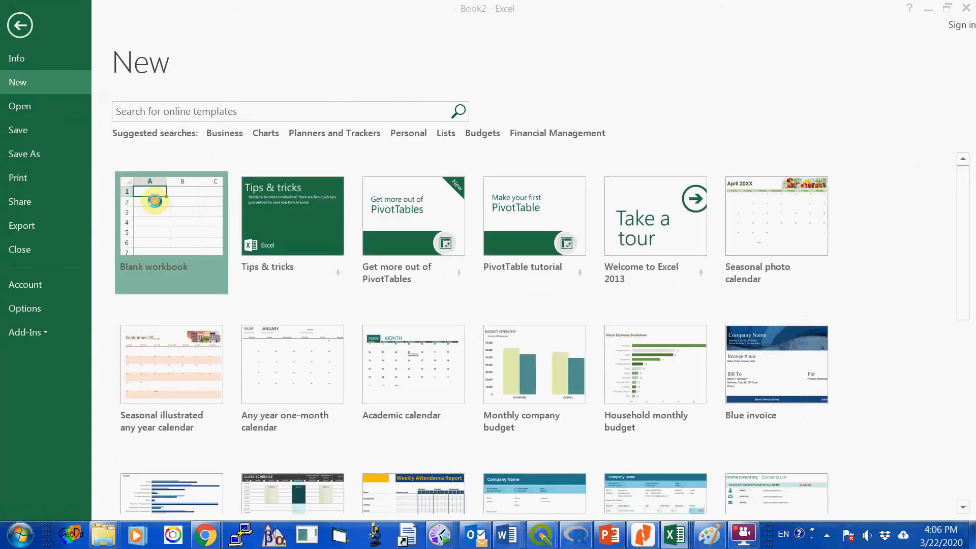
- Paste the copied V1 route as values into column A from cell A2, leaving row 1 free for a header
right_click(45, 169)
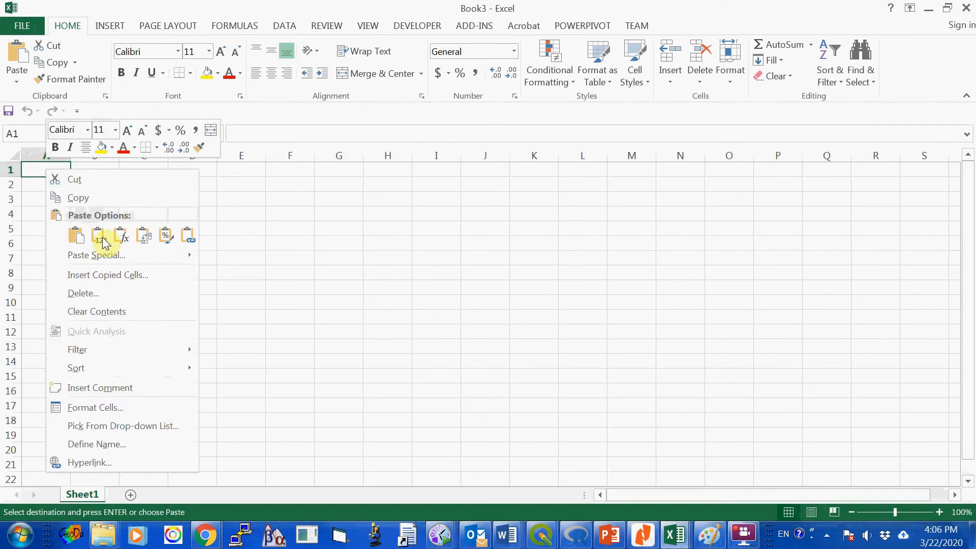
left_click(351, 209)
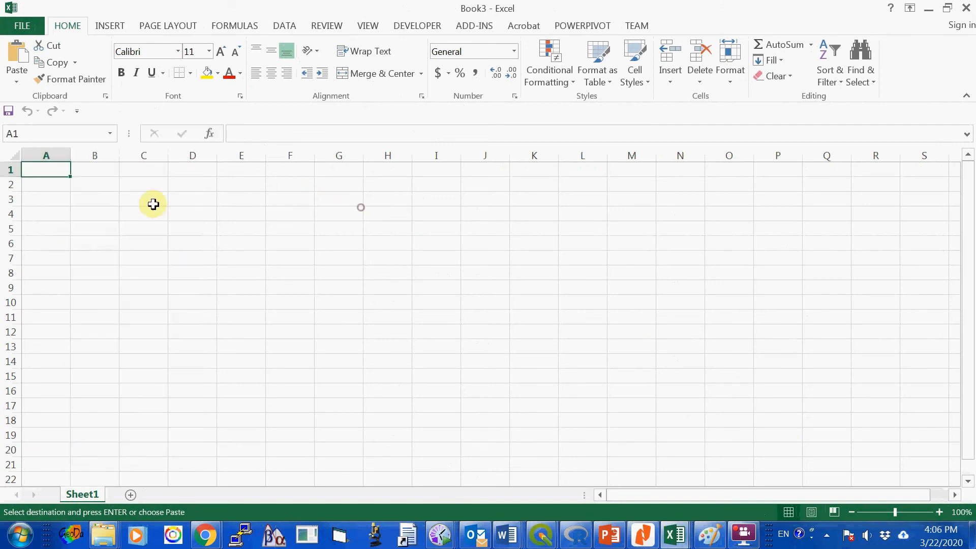
left_click(44, 186)
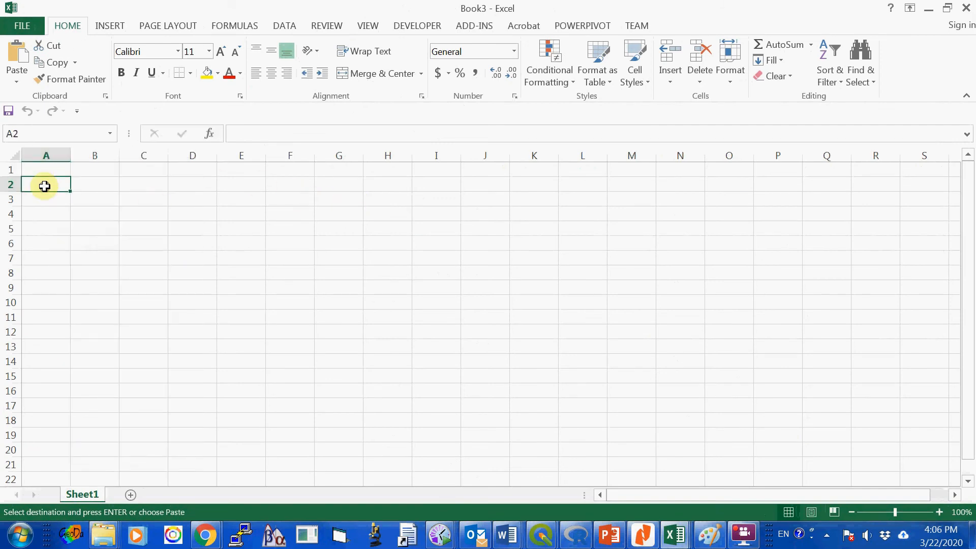
right_click(45, 186)
left_click(100, 253)
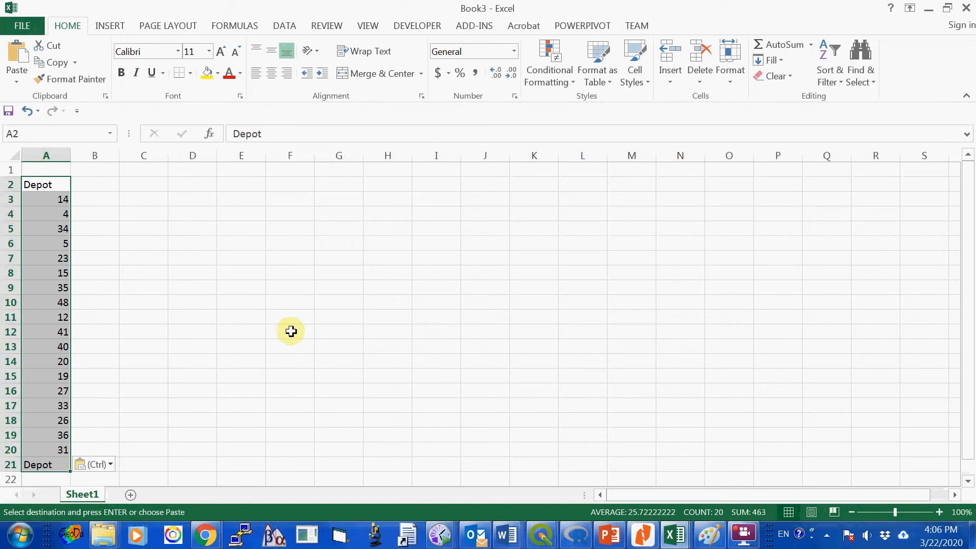
scroll(291, 331, "down", 1)
scroll(291, 331, "up", 1)
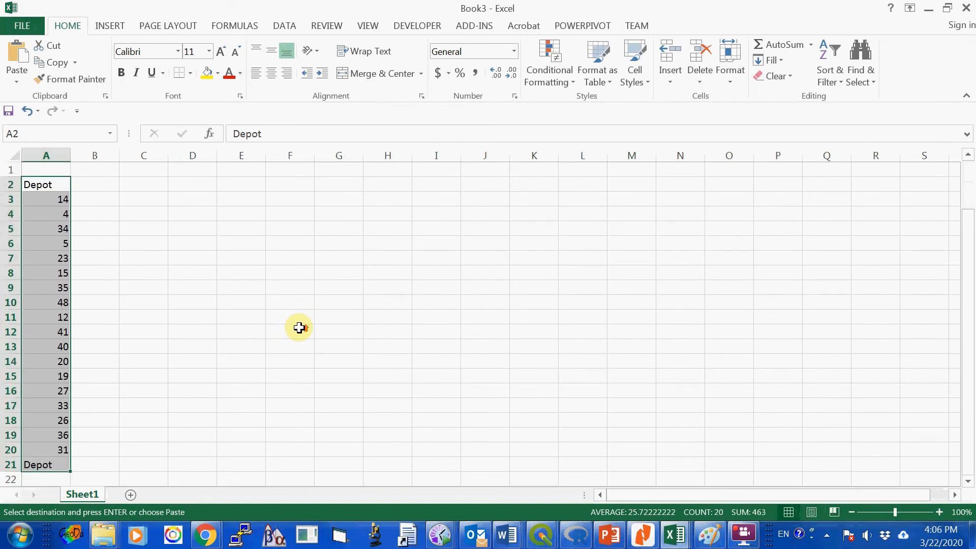
- Replace the Depot entries in cells A2 and A21 with location code 1
left_click(62, 189)
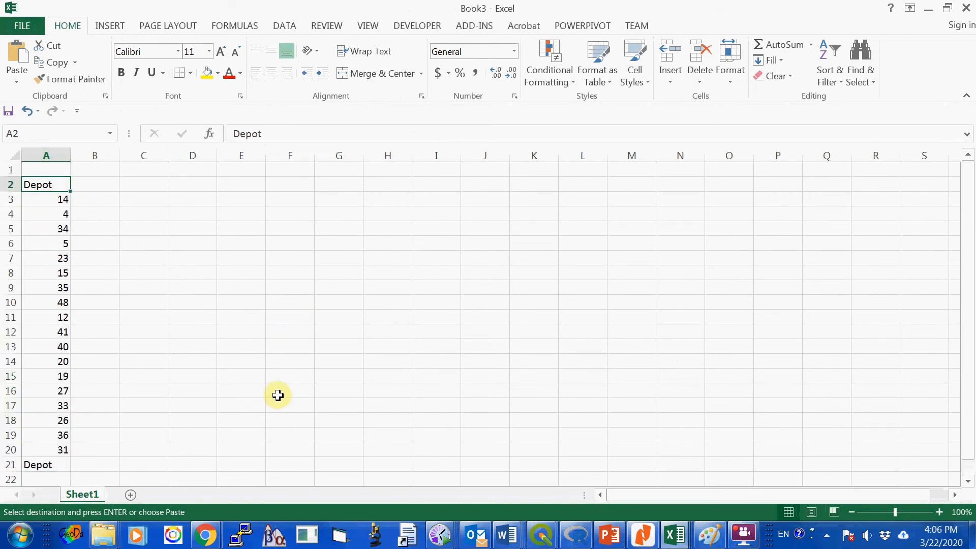
type("1")
left_click(269, 379)
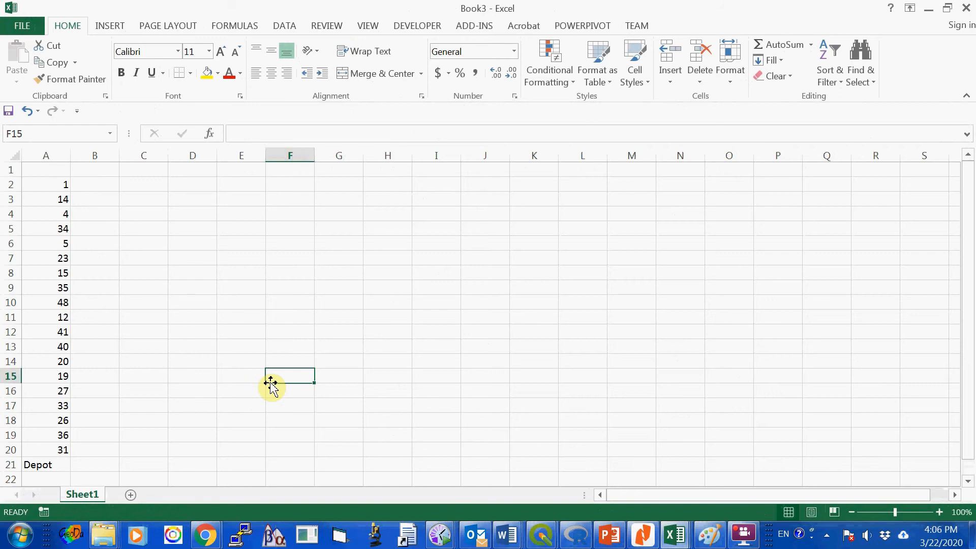
left_click(40, 464)
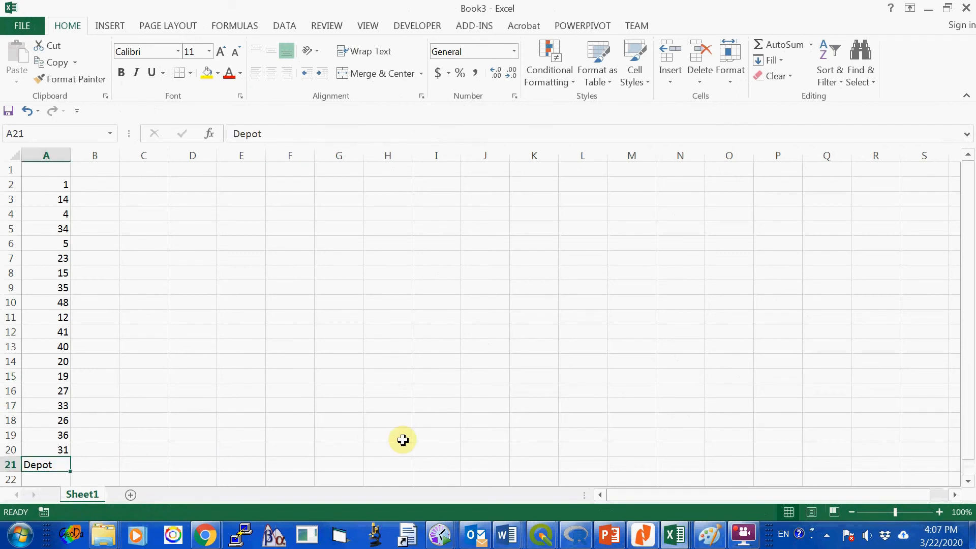
type("1")
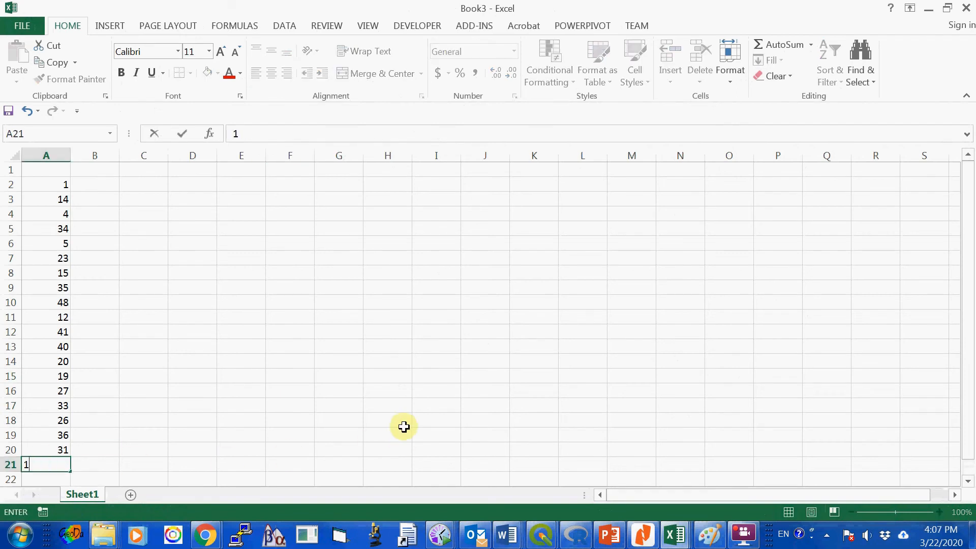
left_click(427, 301)
- Enter the column header "tour" in cell A1 above the route codes
left_click(51, 169)
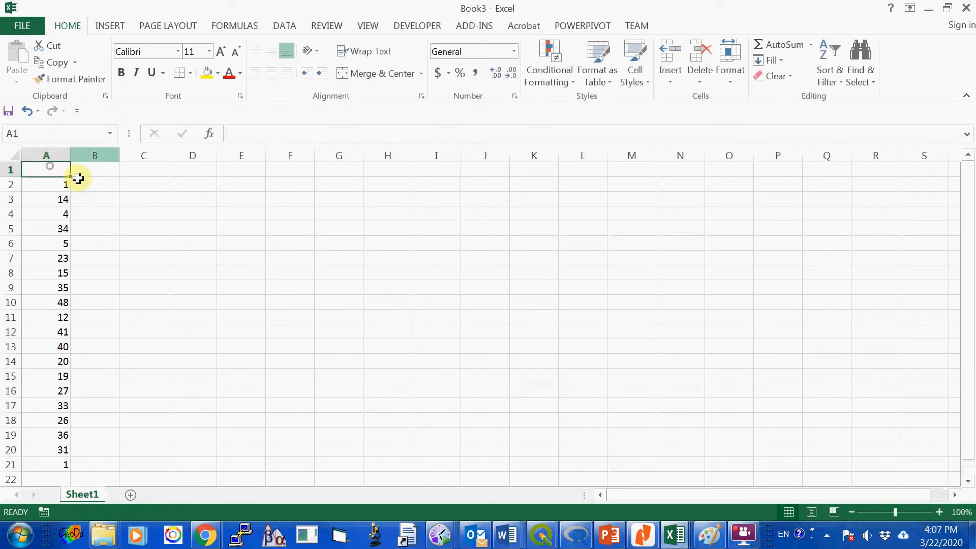
type("t")
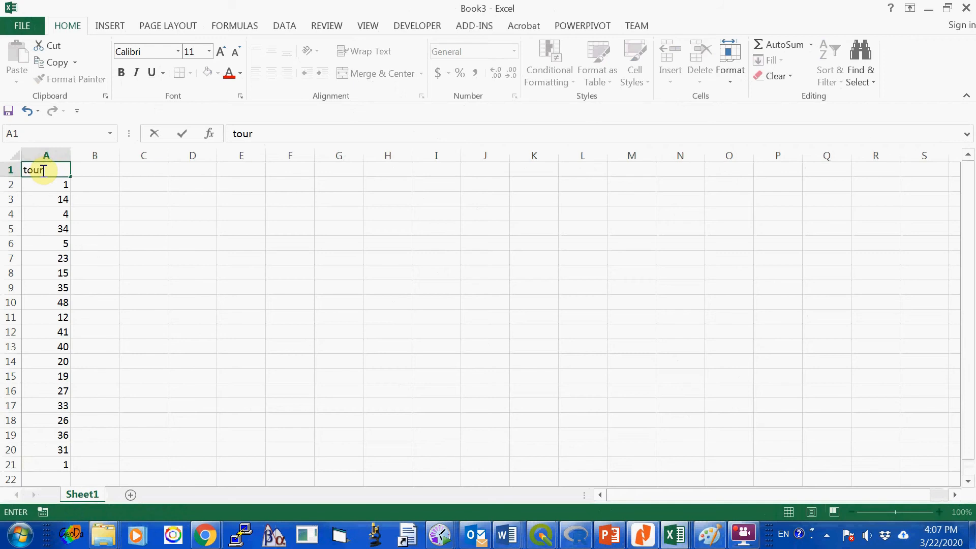
type("our")
key("Return")
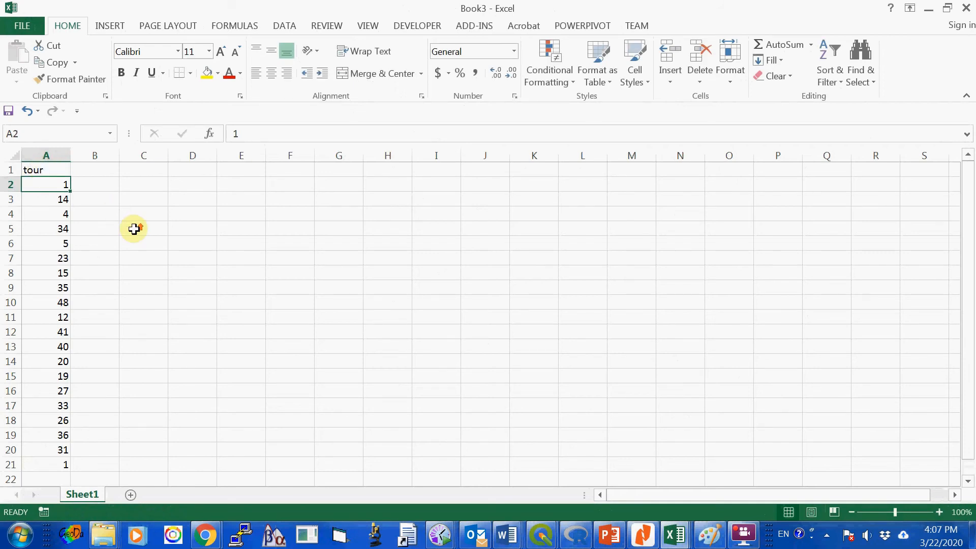
- Save the V1 tour workbook in the demo folder as the comma-delimited CSV file tour_1d2v_1.csv, keeping that format
left_click(22, 29)
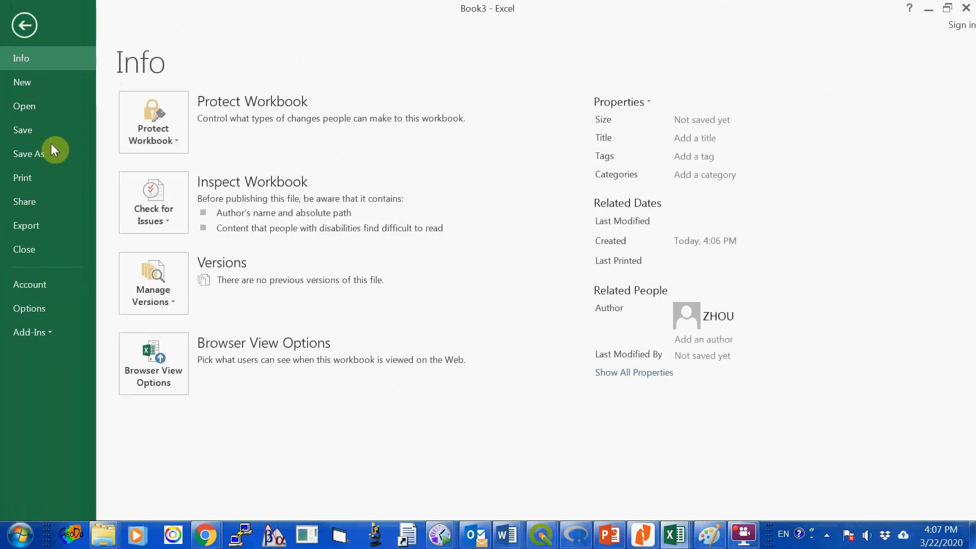
left_click(47, 154)
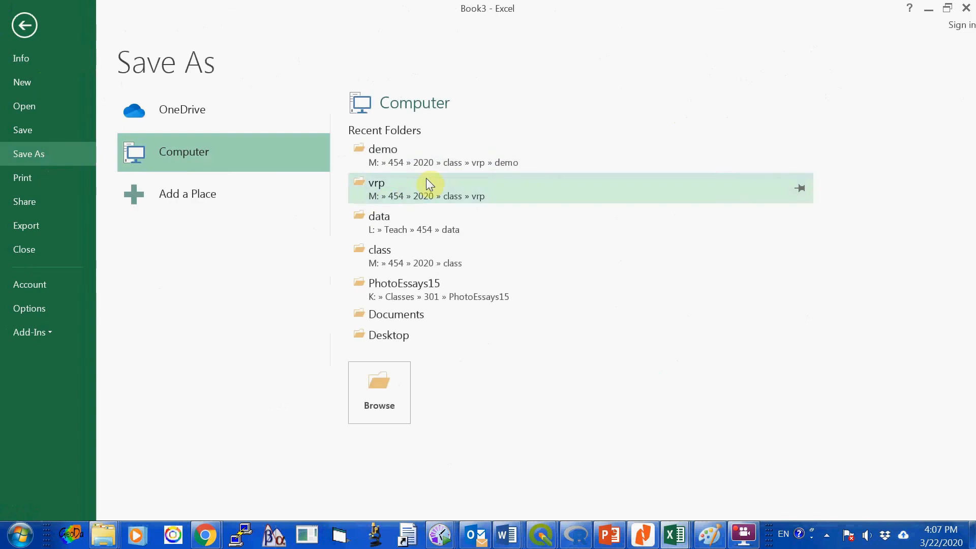
left_click(480, 163)
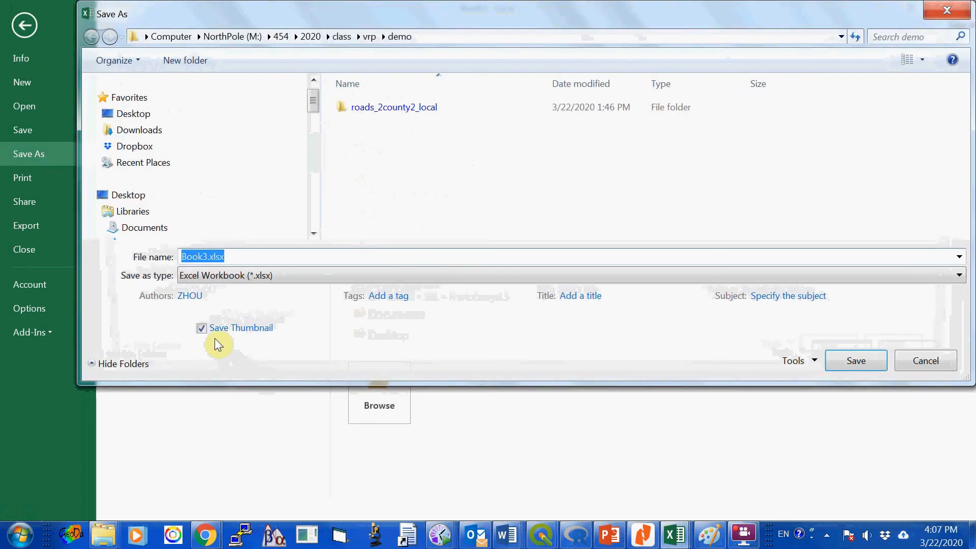
left_click(254, 276)
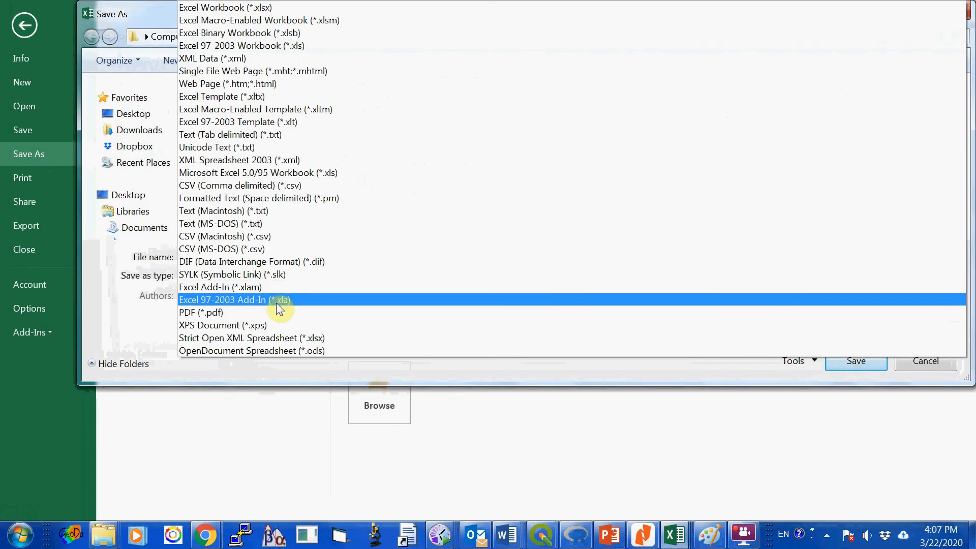
left_click(341, 185)
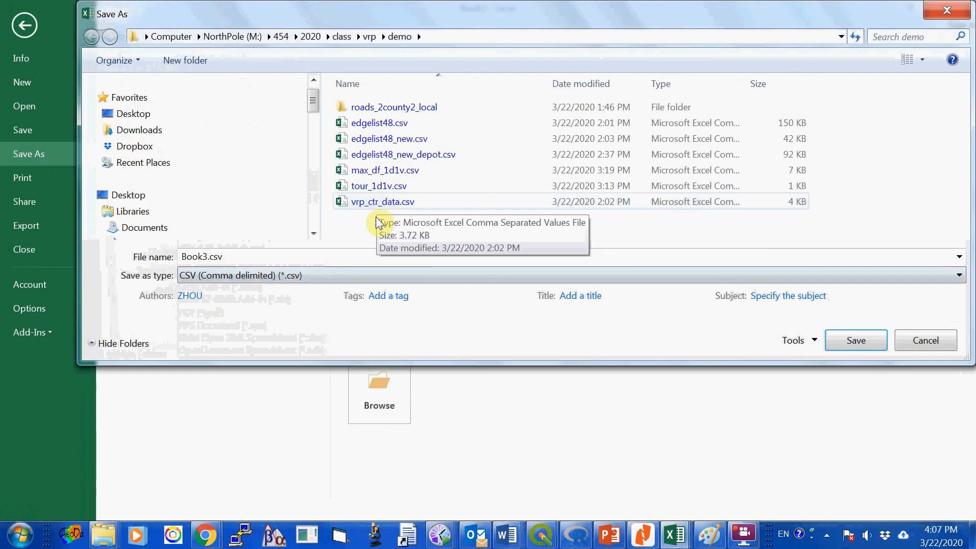
double_click(217, 255)
left_click(208, 257)
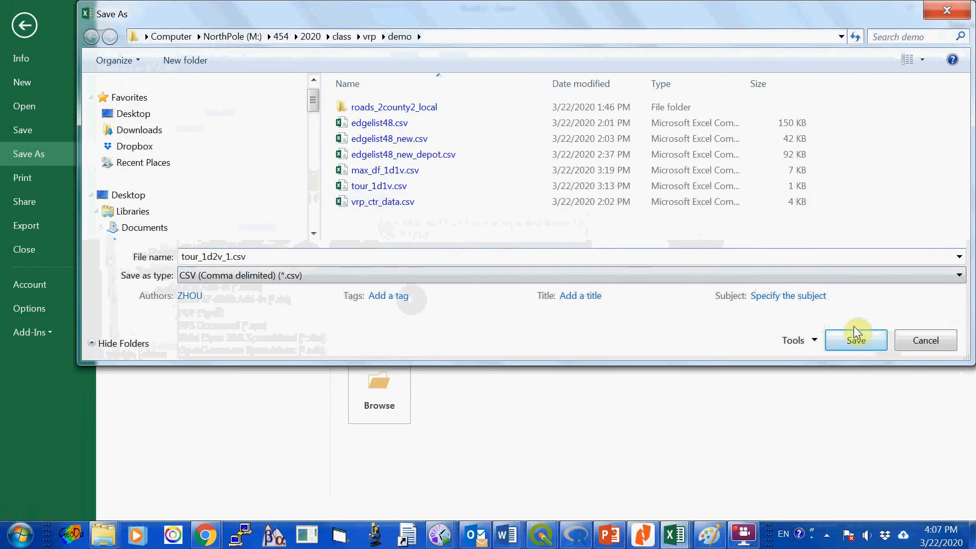
left_click(852, 342)
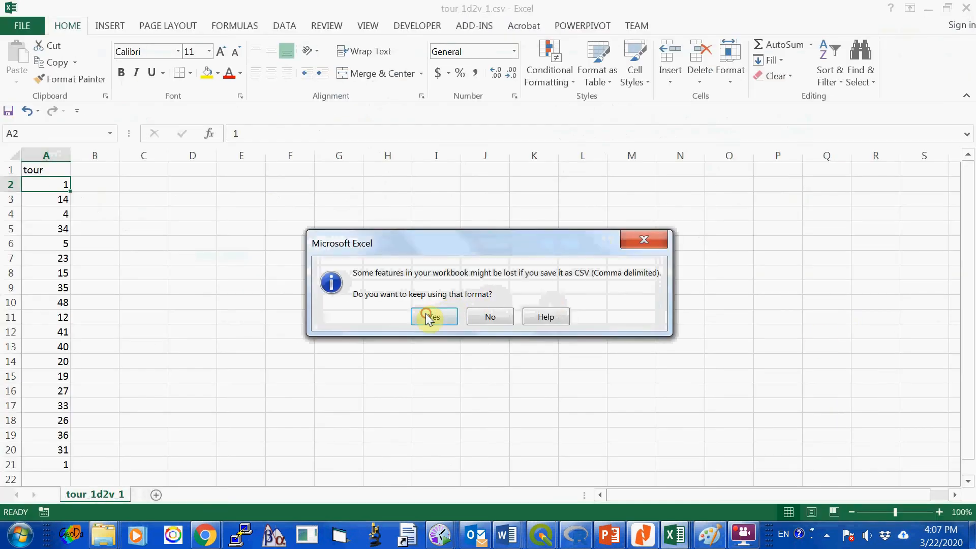
left_click(429, 317)
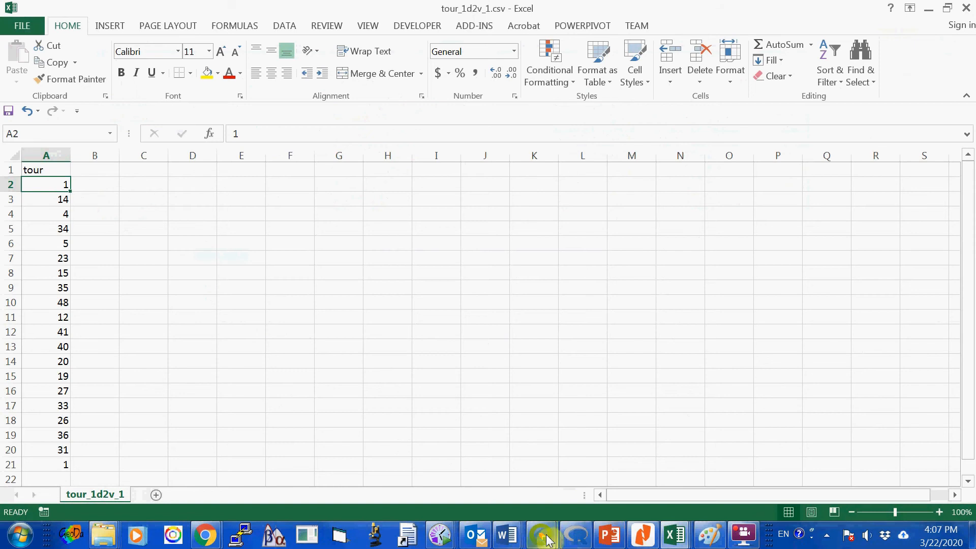
- Copy the V2 route's location names, cells Q5 to Q35, from the 4.Solution sheet of the VRP Spreadsheet Solver workbook
mouse_move(673, 538)
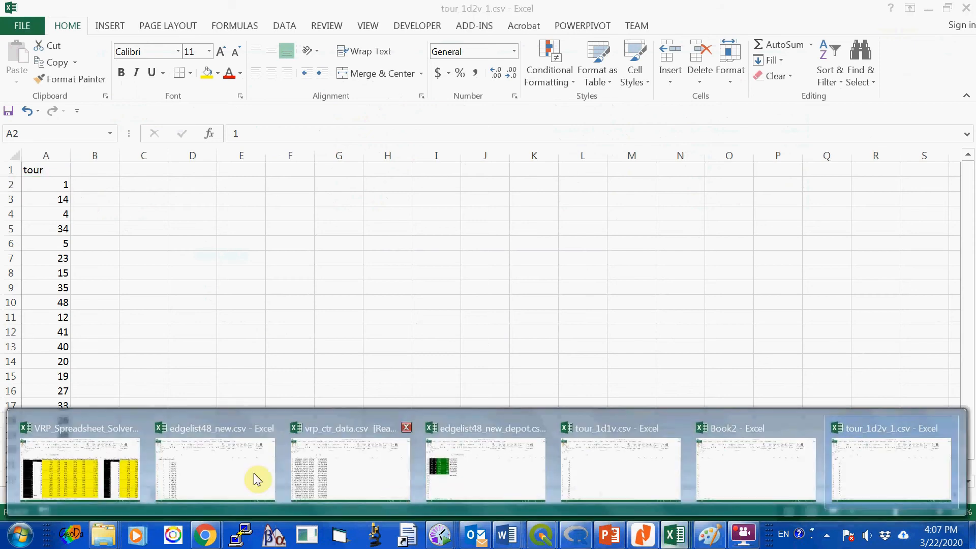
left_click(106, 466)
left_click_drag(759, 184, 785, 386)
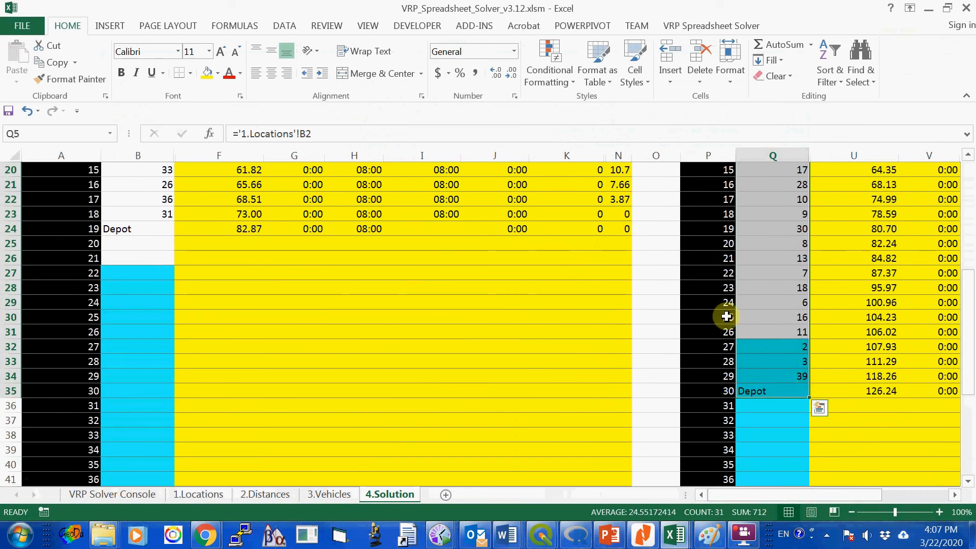
left_click(56, 62)
scroll(348, 381, "up", 7)
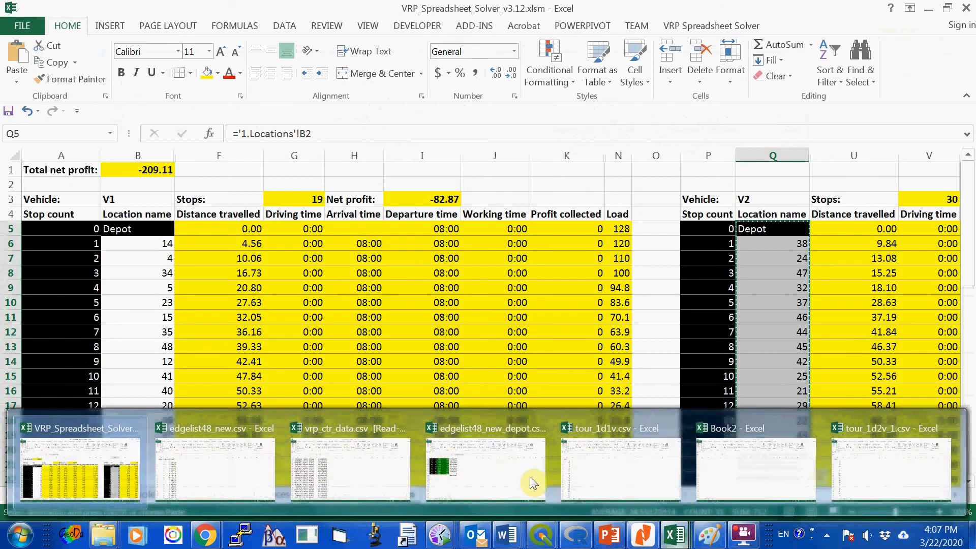
- Create a new blank workbook and paste the copied V2 route as values into column A from cell A2
left_click(23, 26)
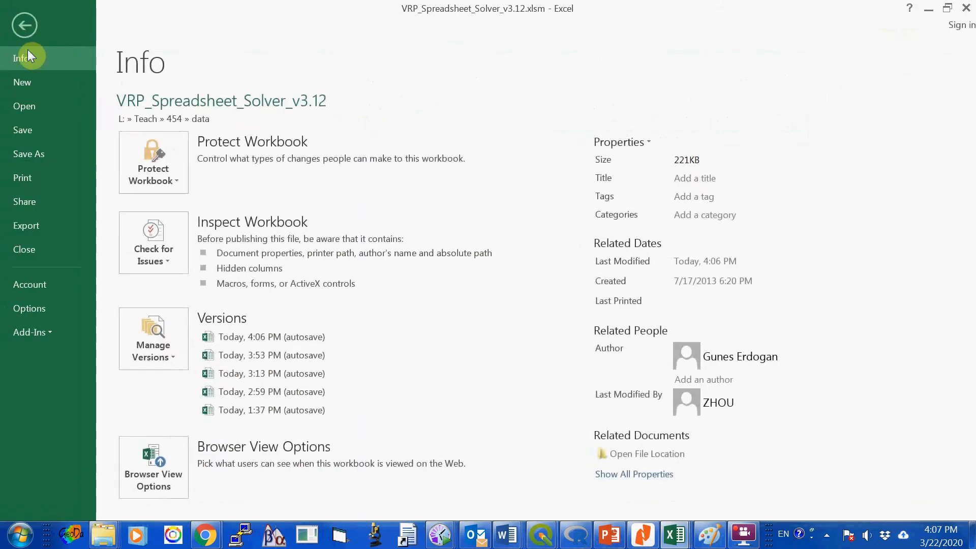
left_click(26, 82)
left_click(169, 202)
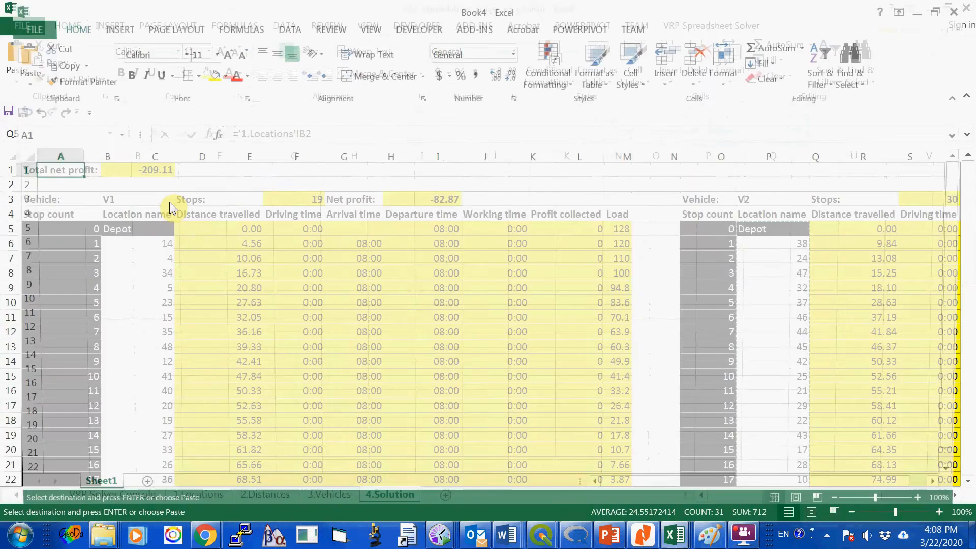
left_click(48, 185)
right_click(47, 185)
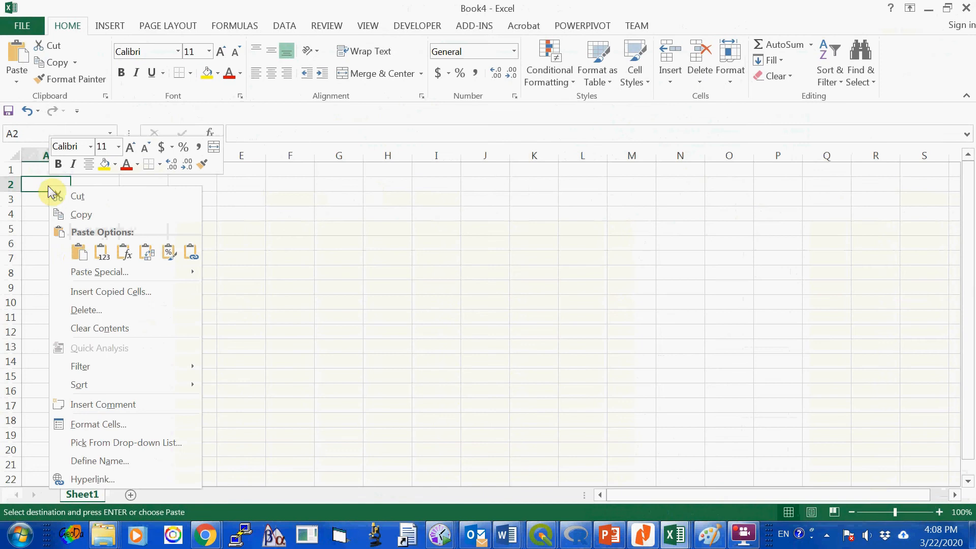
left_click(102, 255)
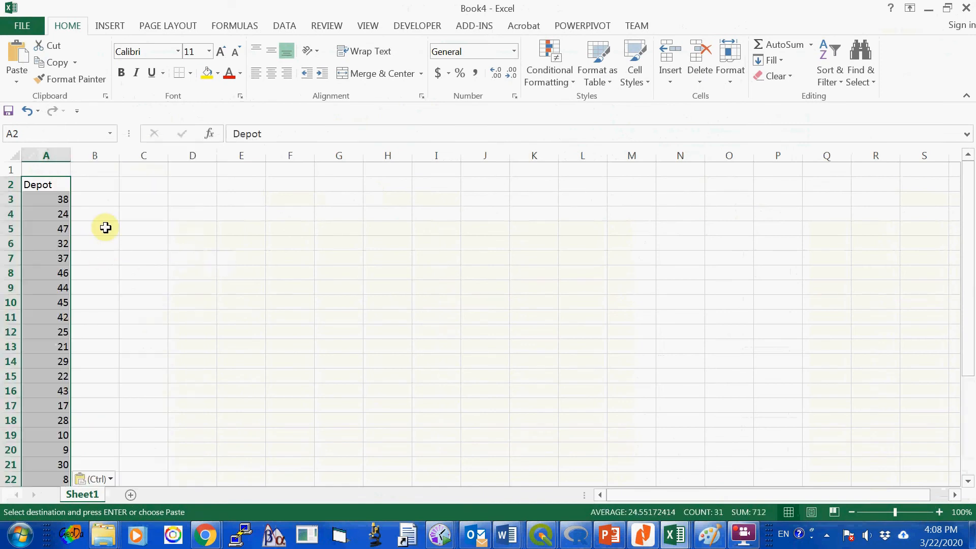
- Replace the Depot entries in cells A2 and A32 of the V2 route with location code 1
left_click(48, 184)
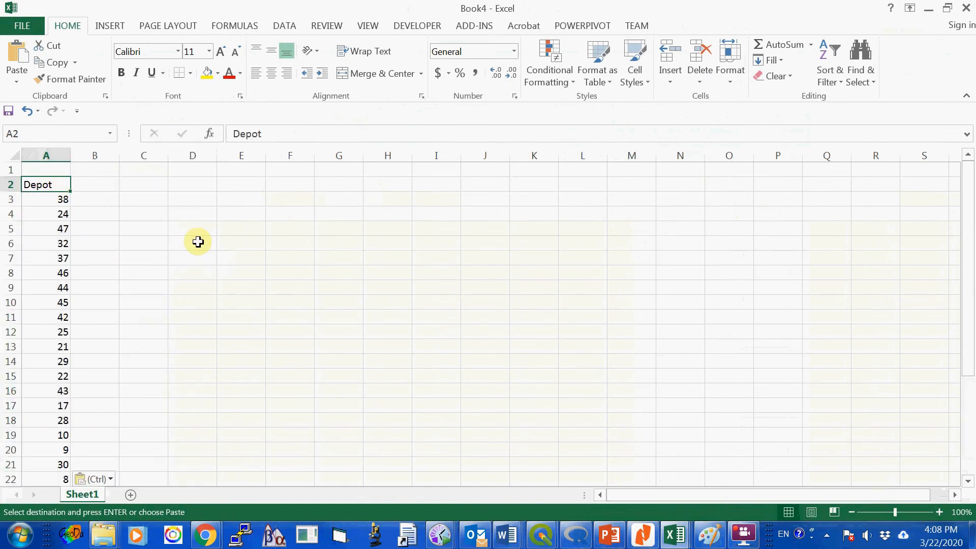
type("1")
key("Return")
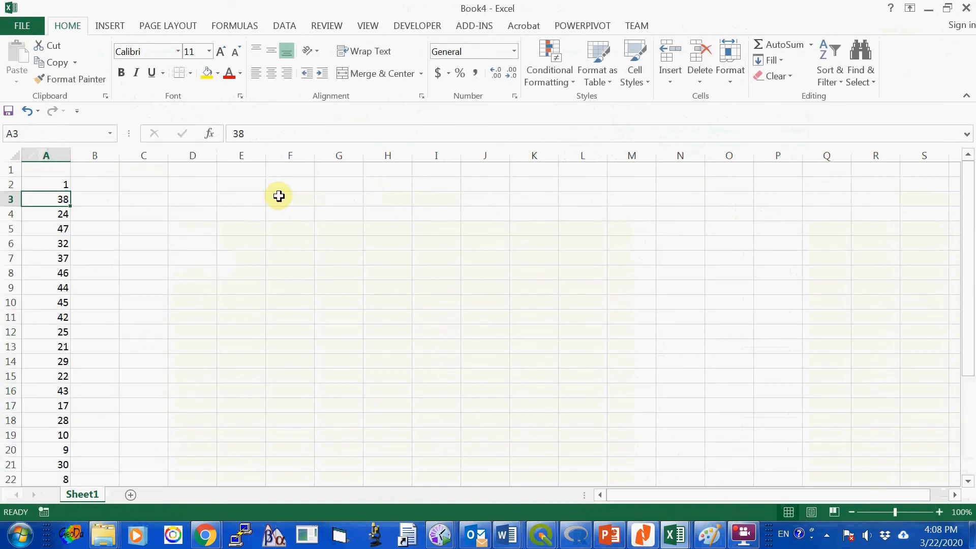
scroll(301, 300, "down", 7)
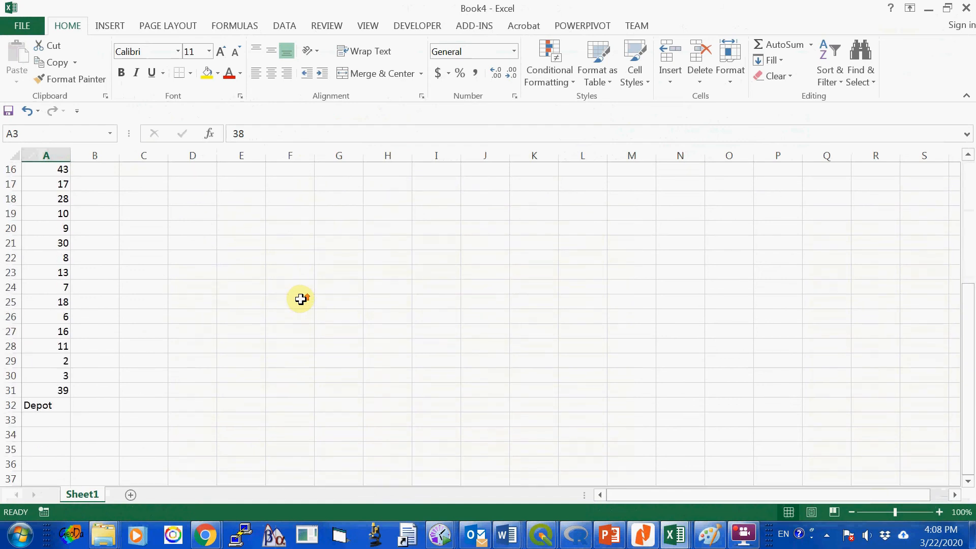
left_click(35, 319)
type("1")
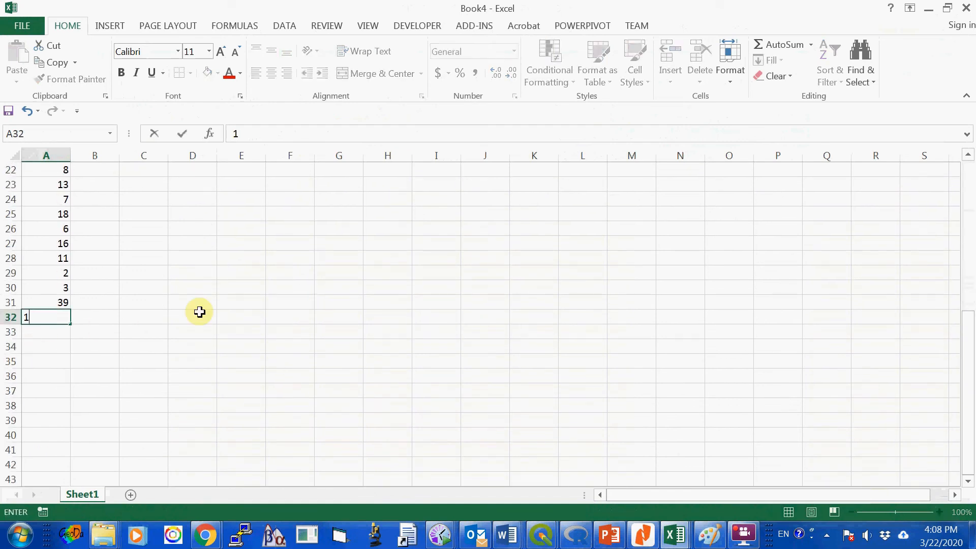
key("Return")
scroll(285, 304, "up", 7)
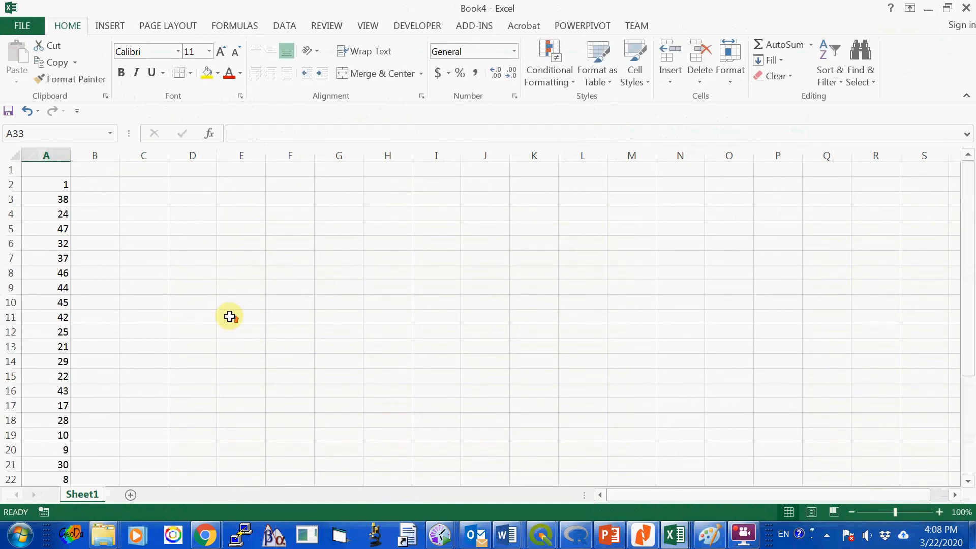
- Enter the column header "tour" in cell A1 above the V2 route codes
left_click(51, 171)
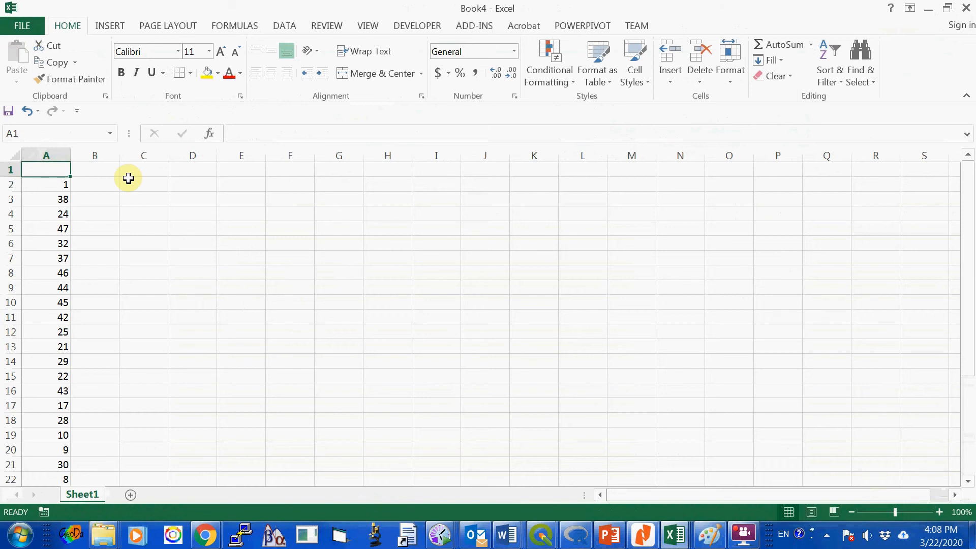
type("tour")
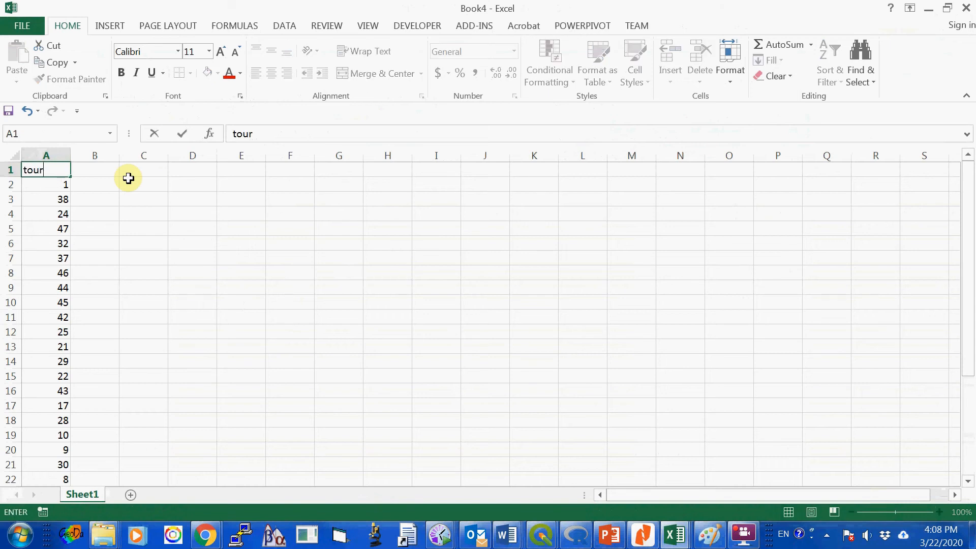
key("Return")
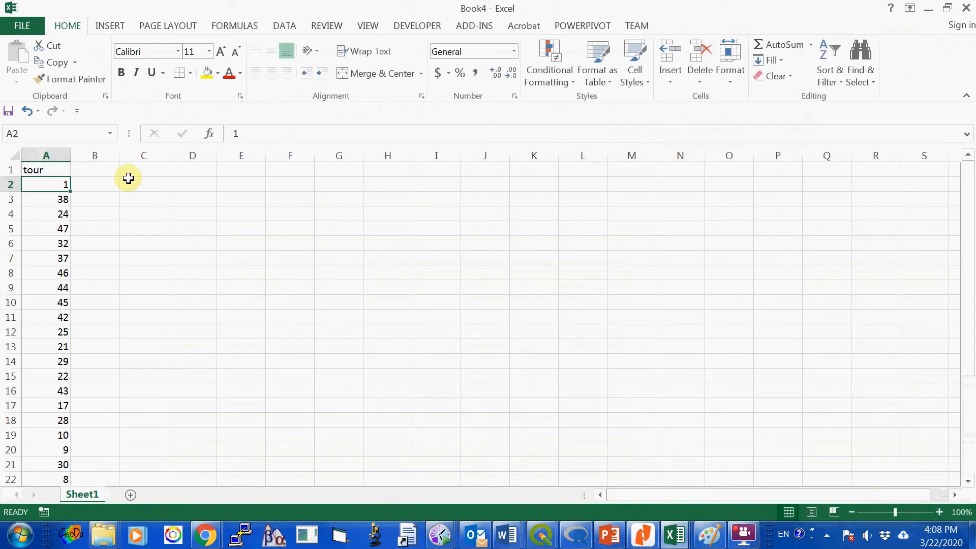
- Save the V2 tour workbook in the demo folder as the comma-delimited CSV file tour_1d2v_2.csv, keeping that format
left_click(22, 26)
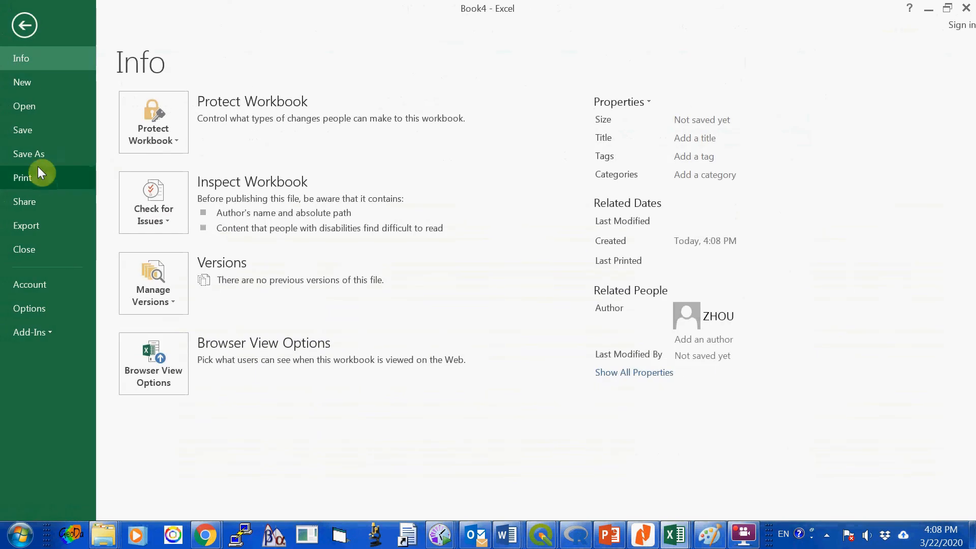
left_click(35, 153)
left_click(418, 157)
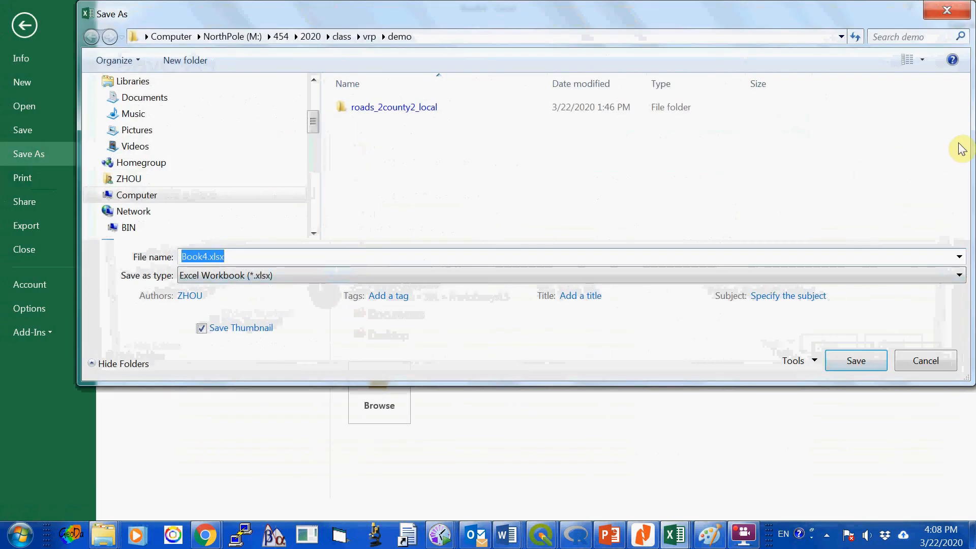
left_click(310, 275)
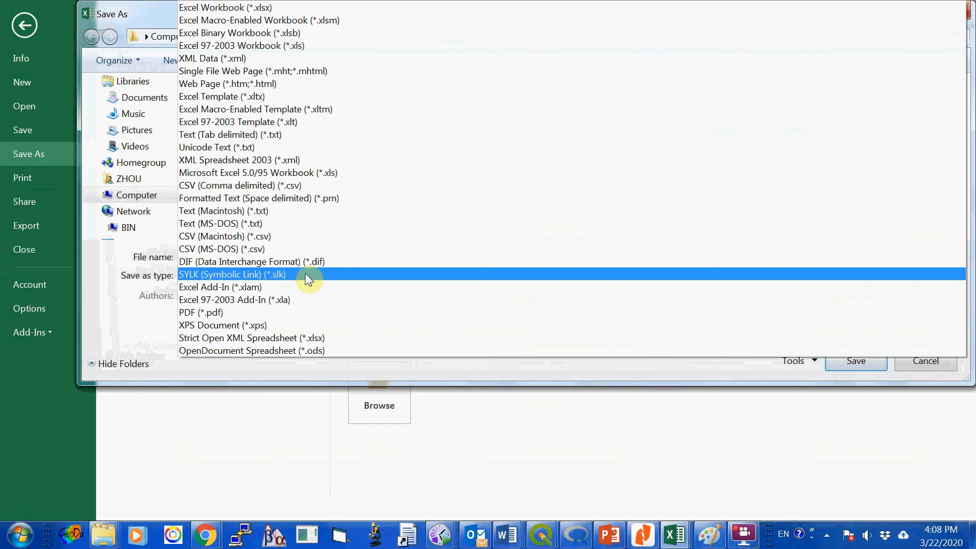
left_click(313, 188)
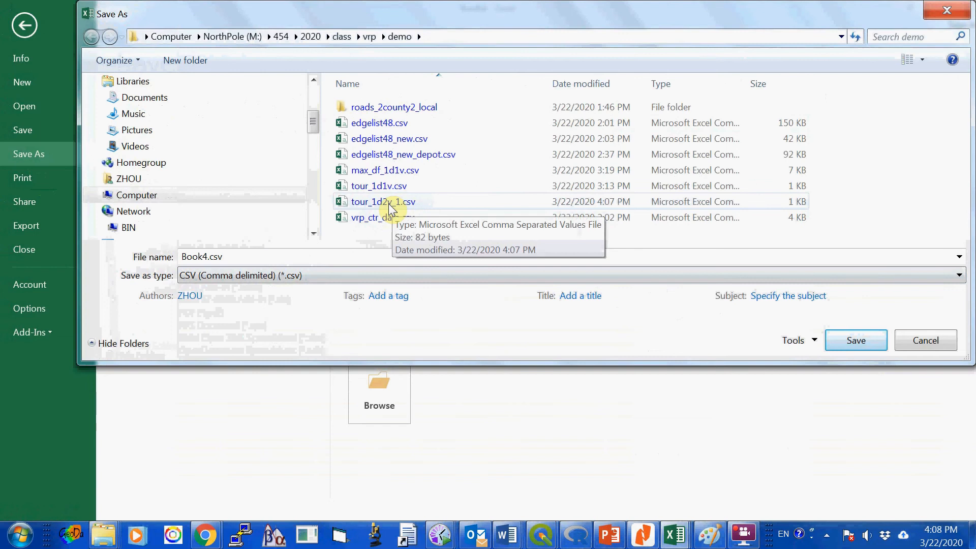
left_click(401, 204)
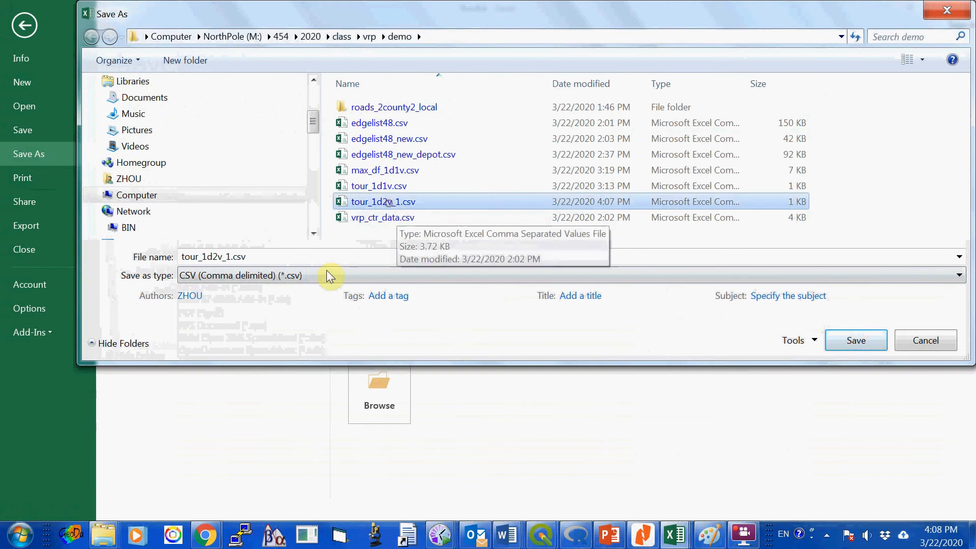
double_click(229, 257)
left_click(230, 257)
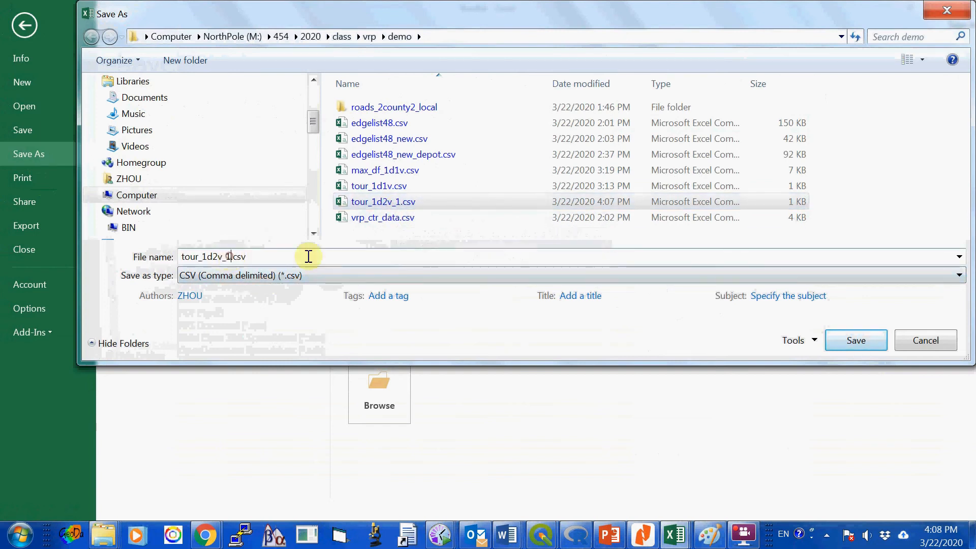
key("BackSpace")
type("2")
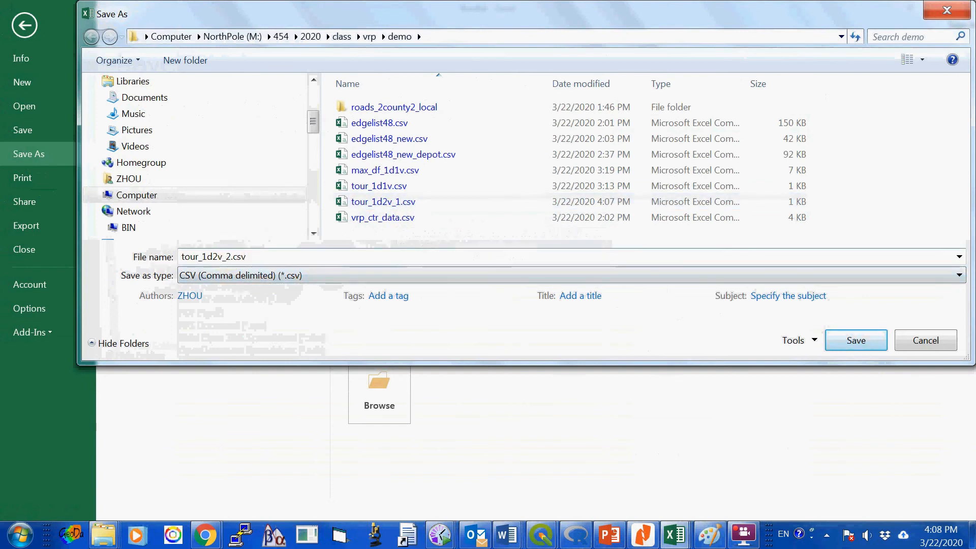
left_click(855, 341)
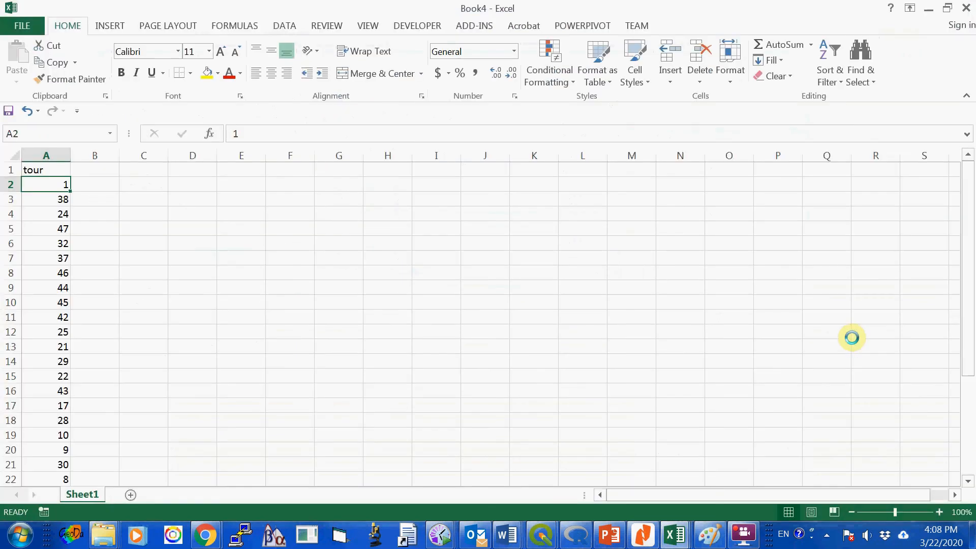
left_click(443, 317)
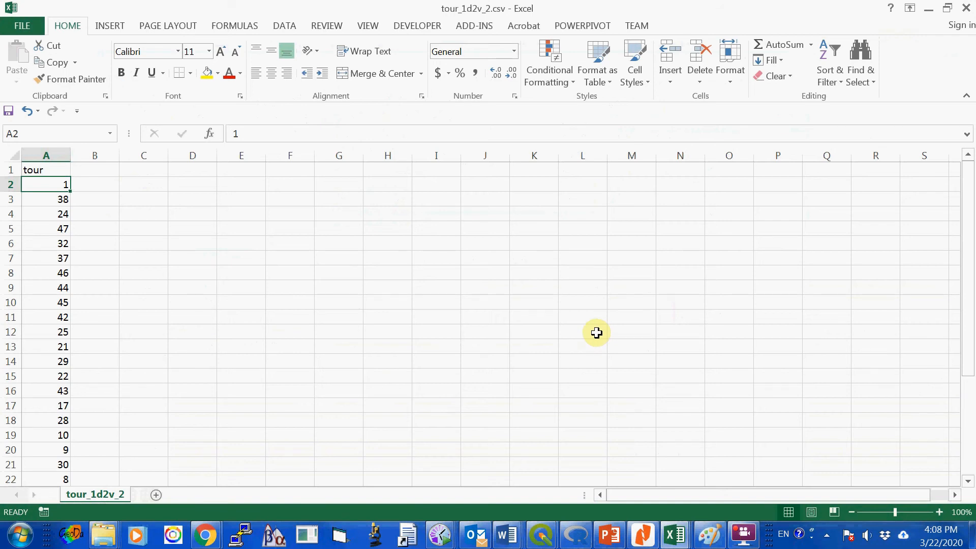
- Switch to RGui and move the VRP_routes2lines2020.R editor and the graphics window aside to clear the workspace
left_click(578, 535)
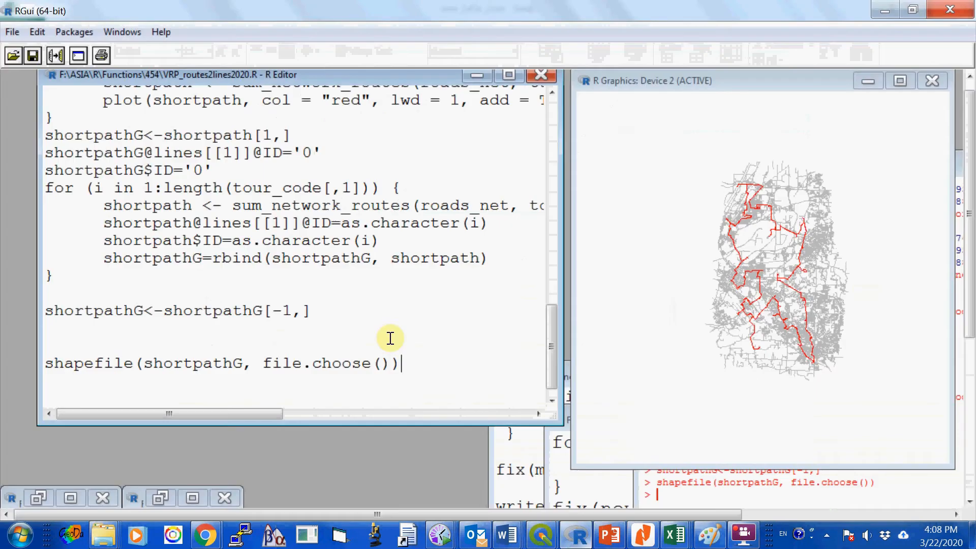
left_click_drag(206, 48, 864, 150)
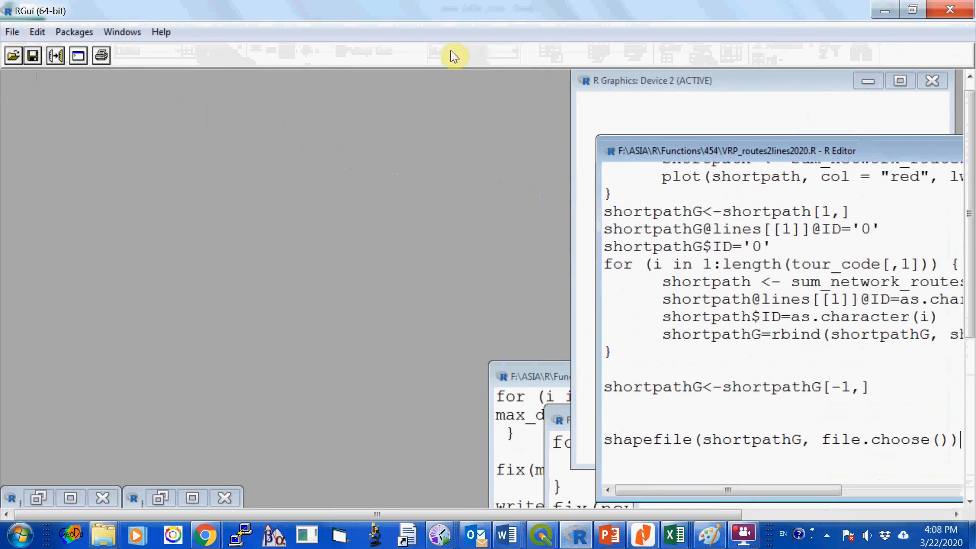
left_click_drag(668, 81, 864, 263)
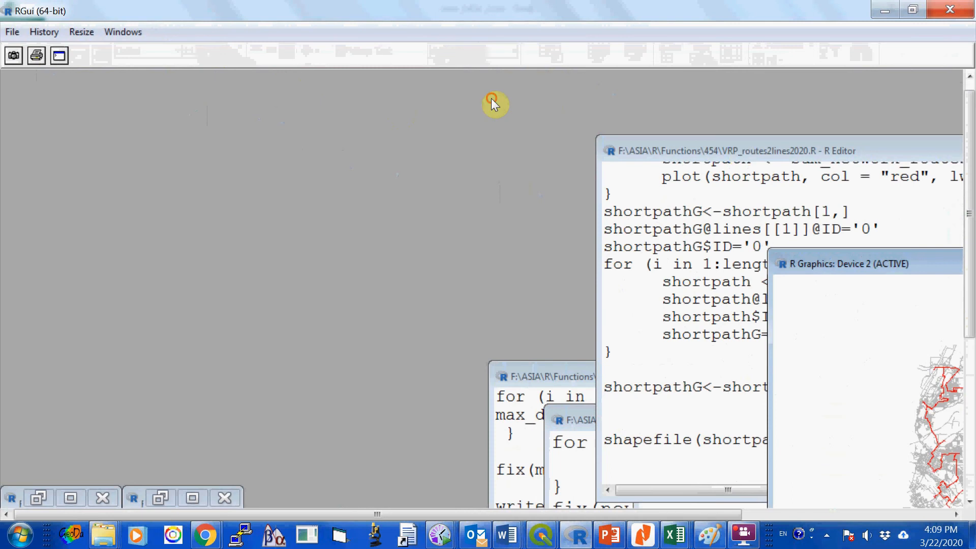
- Move the overlapping script and graphics windows aside and bring the start of the VRP_routes2020.R script into the cleared workspace
left_click_drag(737, 150, 886, 302)
left_click_drag(589, 416, 813, 396)
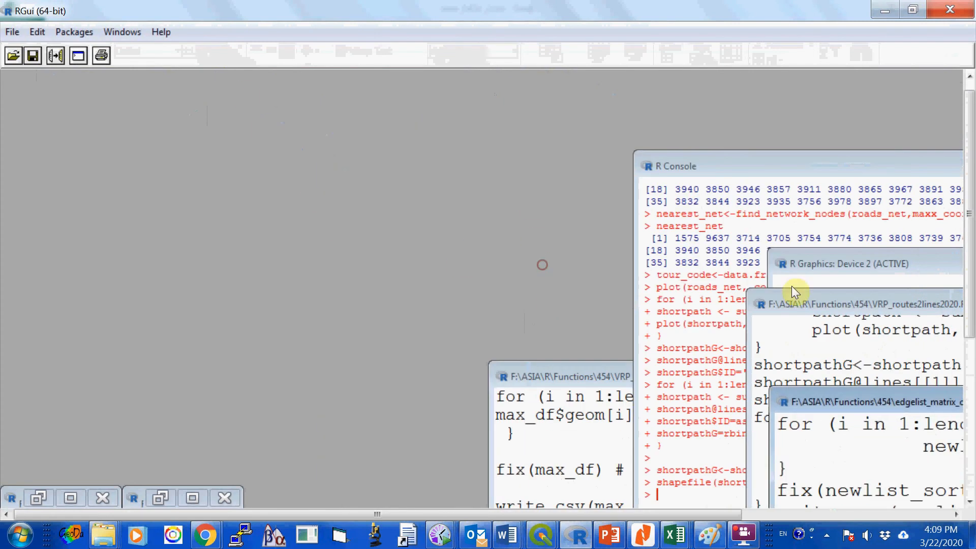
left_click_drag(829, 260, 887, 377)
left_click_drag(848, 302, 847, 343)
left_click_drag(564, 376, 251, 106)
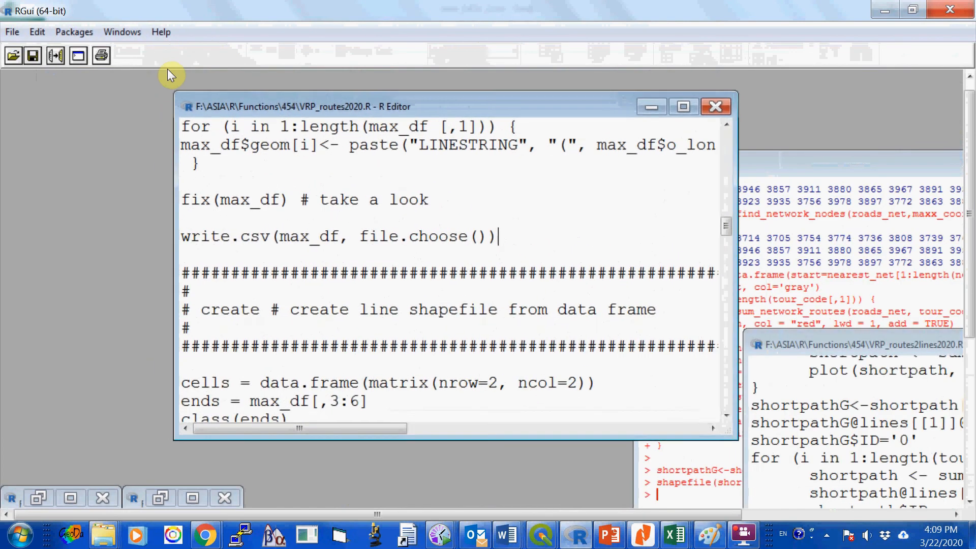
scroll(513, 204, "up", 10)
scroll(513, 203, "up", 10)
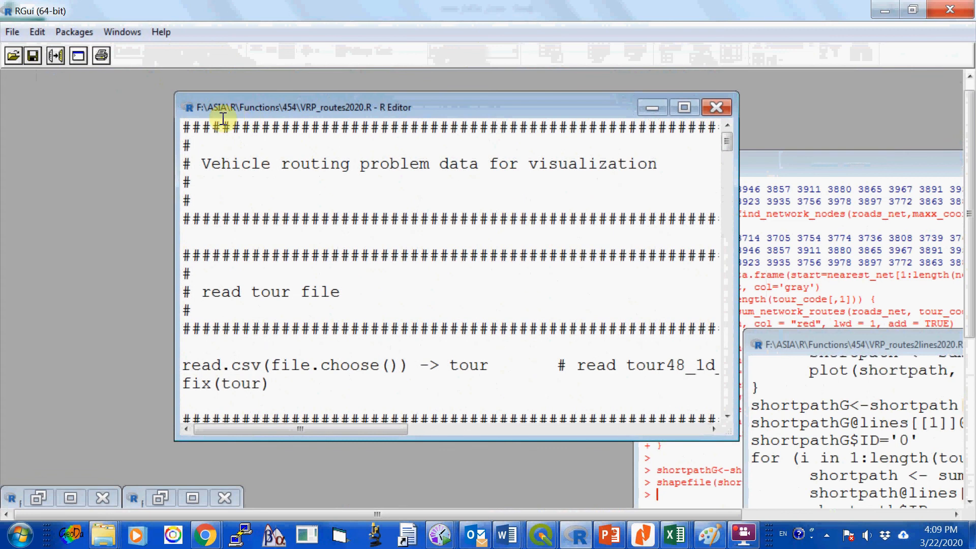
- Run the read.csv(file.choose()) -> tour line in the read tour file section of VRP_routes2020.R
scroll(338, 175, "down", 4)
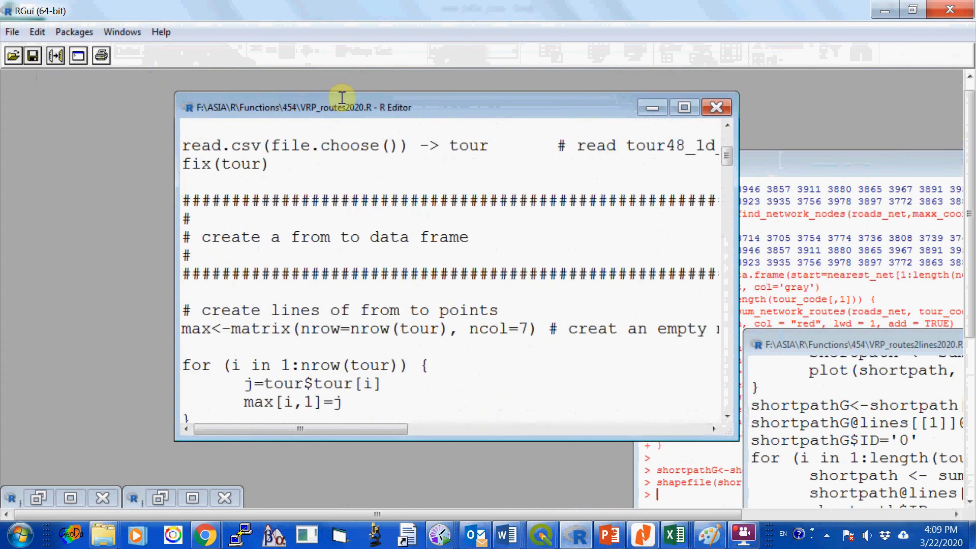
left_click_drag(518, 146, 147, 144)
left_click_drag(98, 96, 92, 96)
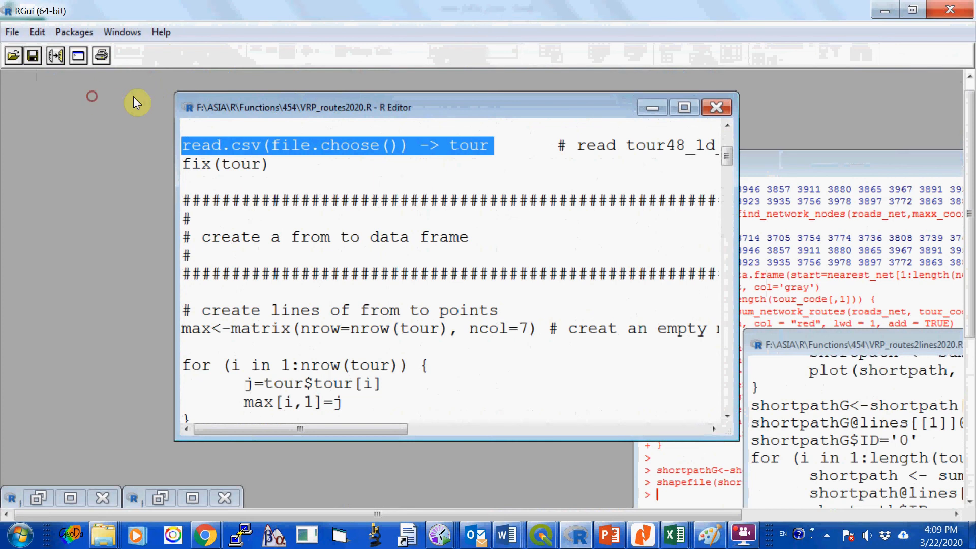
right_click(226, 145)
left_click(252, 154)
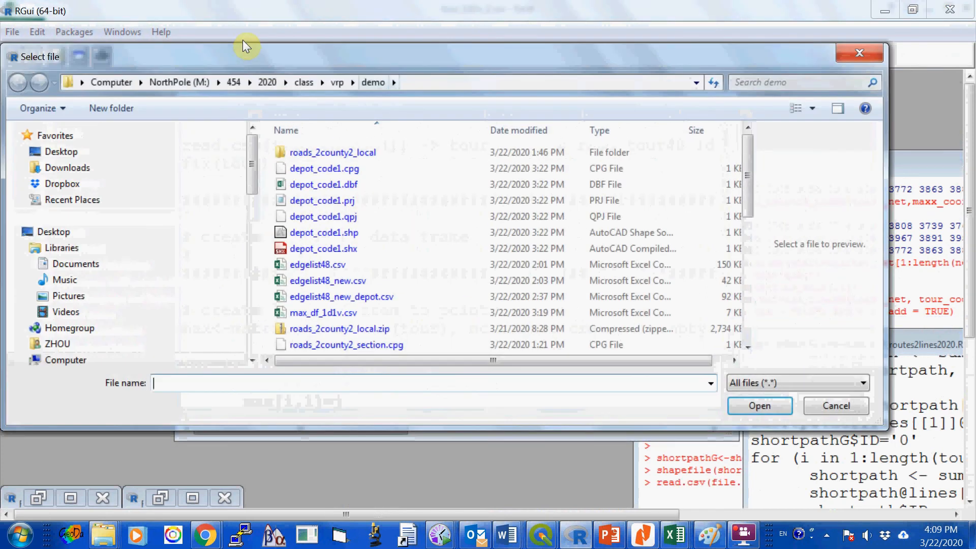
- Choose tour_1d2v_1.csv in the demo folder as the tour file to read
left_click(243, 40)
left_click_drag(266, 52, 281, 29)
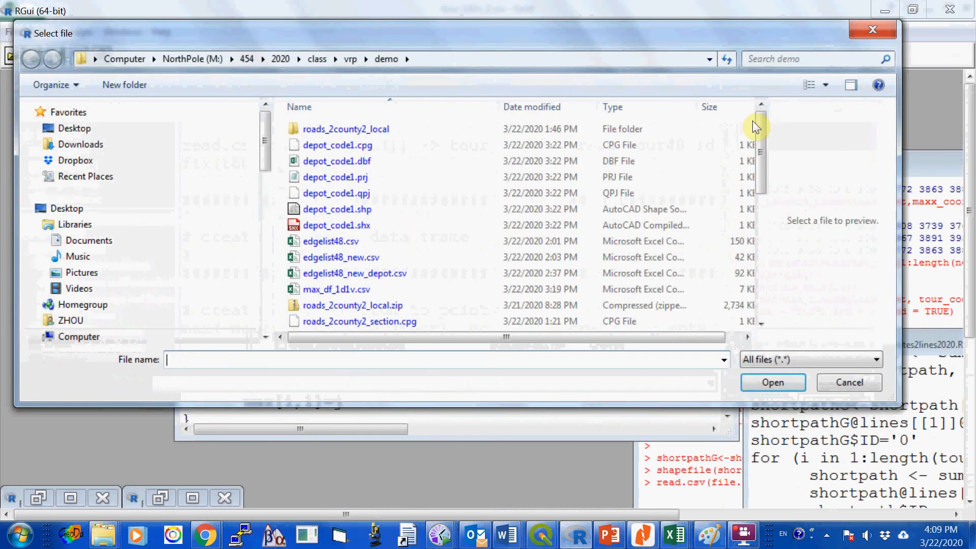
scroll(508, 139, "down", 6)
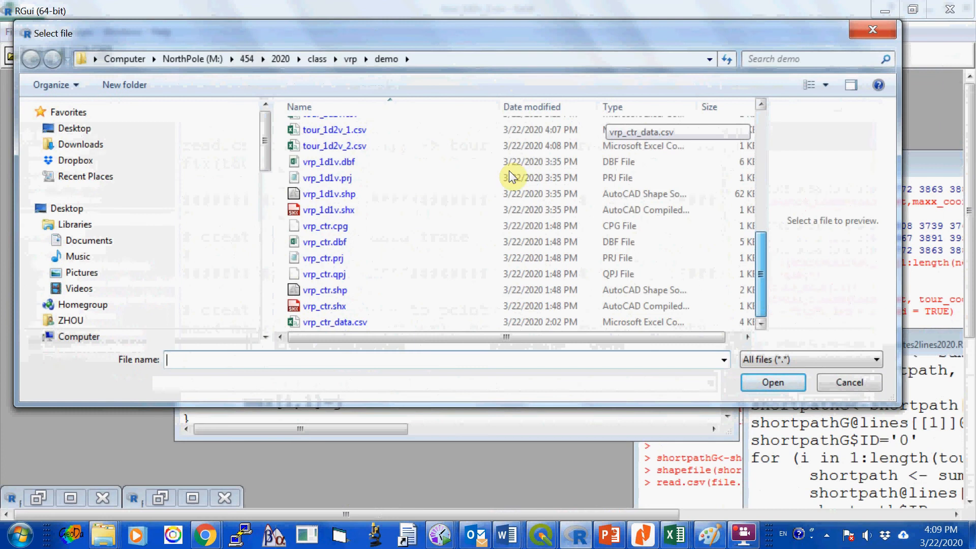
scroll(508, 170, "up", 1)
scroll(509, 168, "down", 1)
scroll(508, 160, "up", 2)
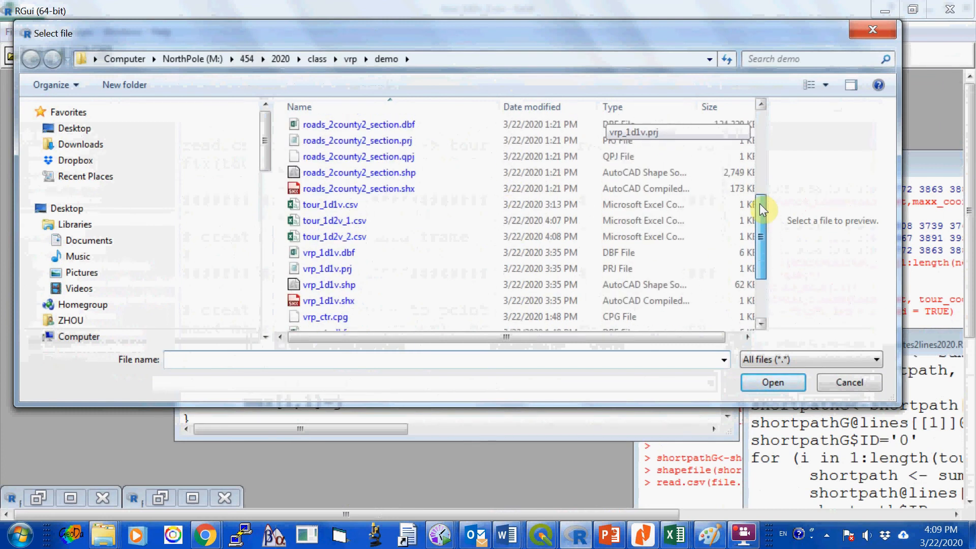
left_click(307, 232)
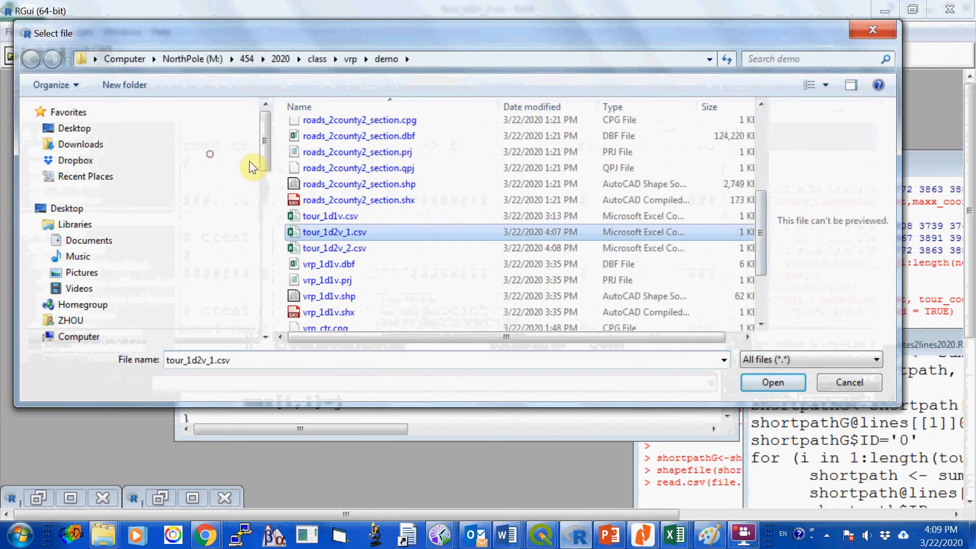
left_click(772, 382)
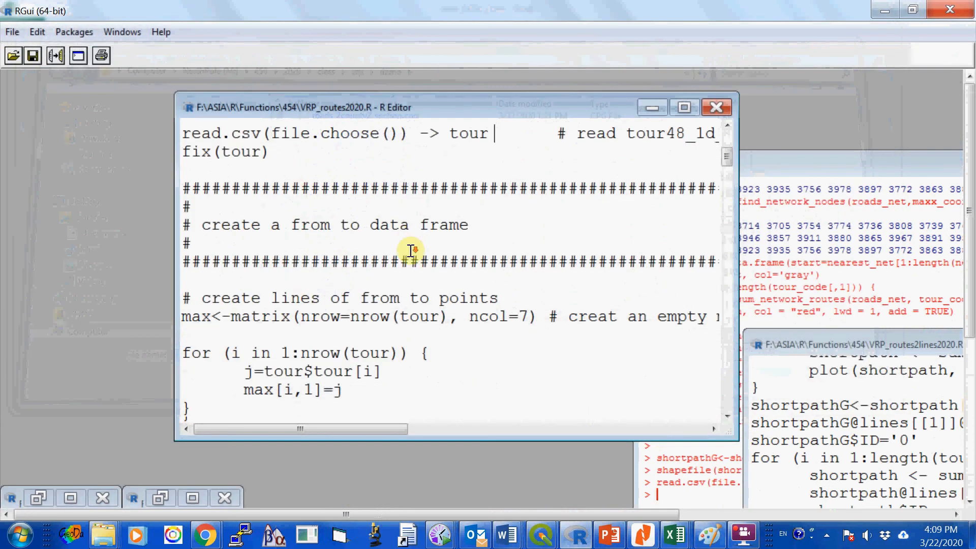
- Check the console and run fix(tour) from the script to inspect the imported tour data
scroll(279, 175, "down", 2)
scroll(278, 169, "up", 1)
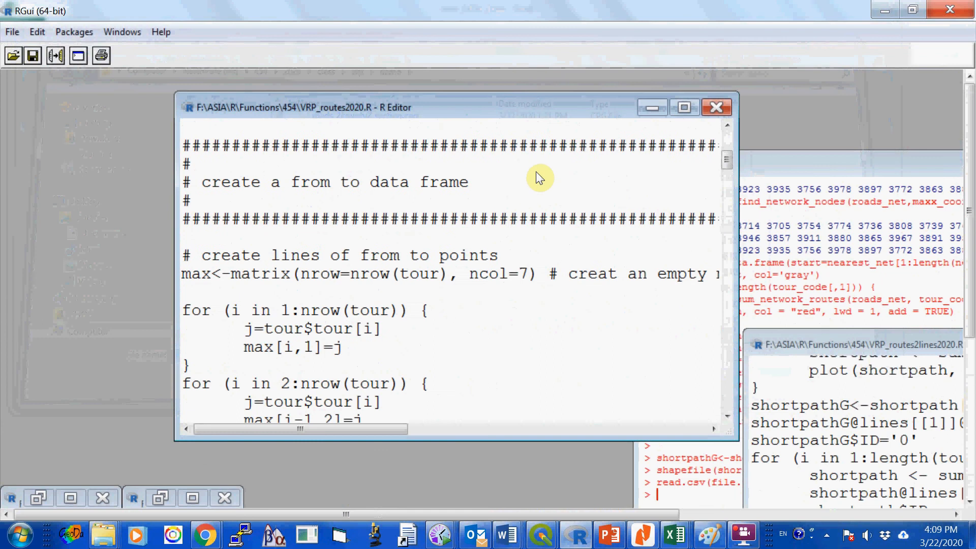
left_click(800, 186)
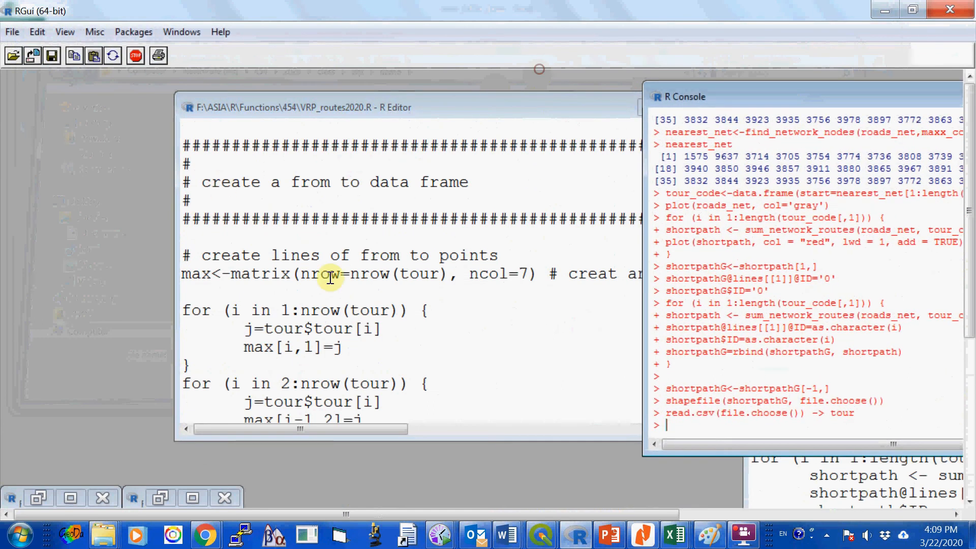
left_click(254, 192)
scroll(291, 289, "down", 2)
left_click(214, 181)
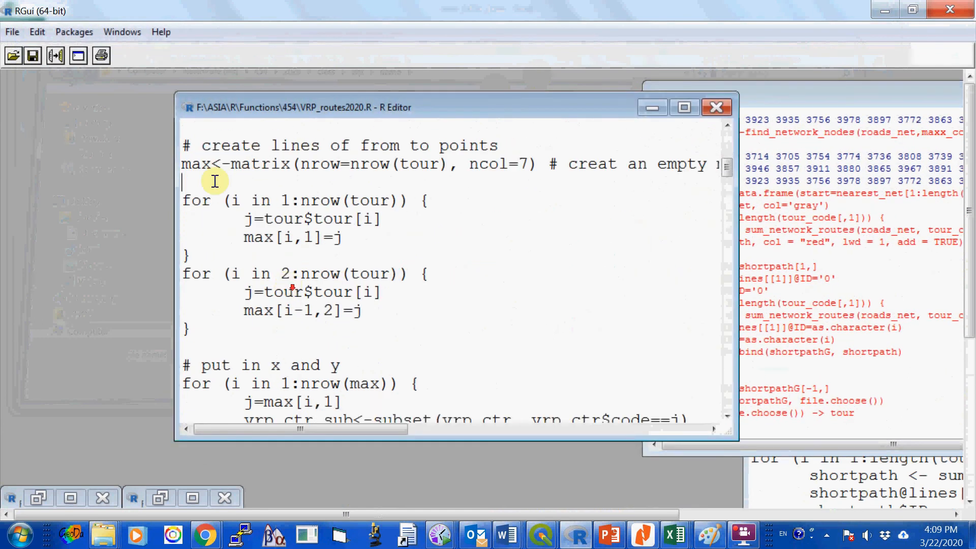
scroll(321, 270, "up", 4)
left_click_drag(280, 218, 179, 219)
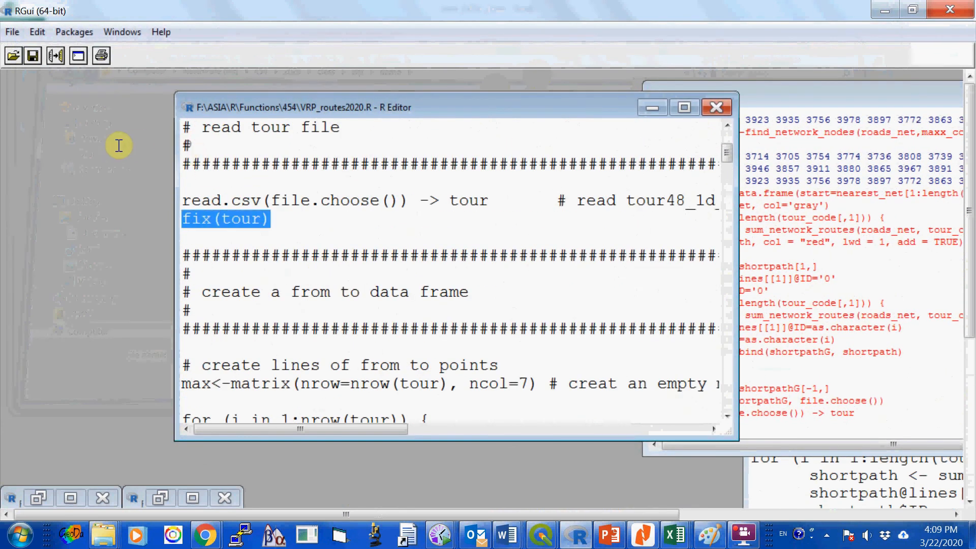
right_click(214, 217)
left_click(247, 226)
scroll(304, 249, "down", 1)
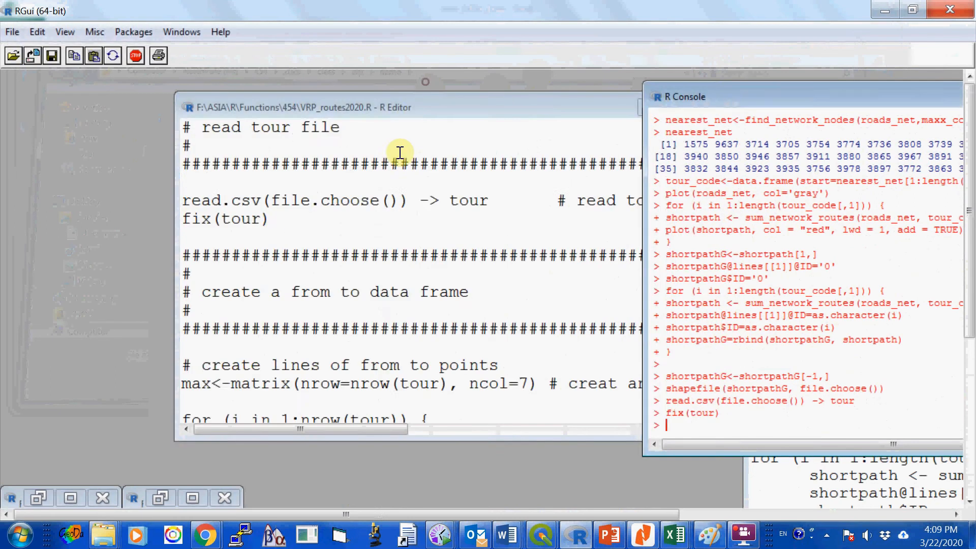
- Run the from-to data frame code in VRP_routes2020.R, from max<-matrix through the loop that creates the LINESTRING geometry
left_click(237, 218)
scroll(352, 325, "down", 5)
scroll(353, 326, "down", 1)
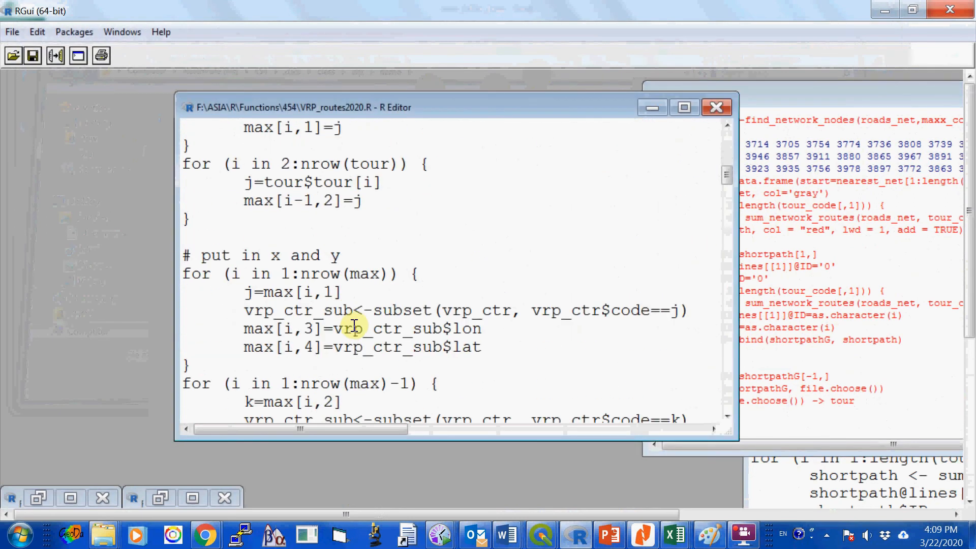
scroll(356, 325, "down", 3)
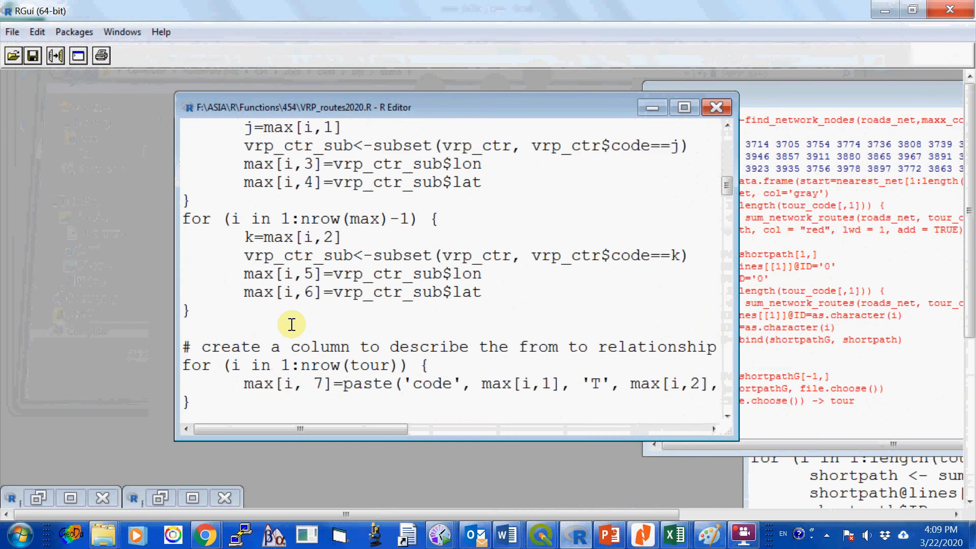
scroll(300, 320, "down", 4)
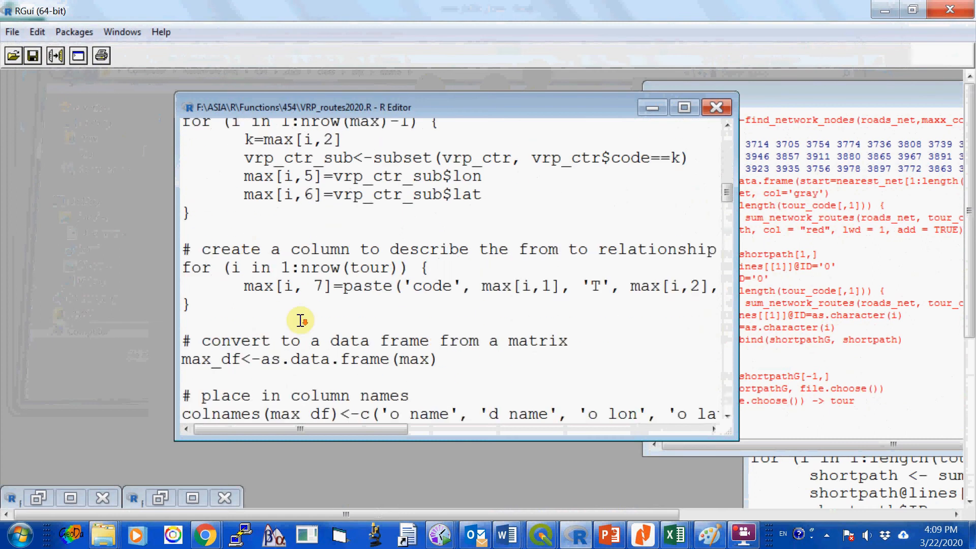
scroll(300, 320, "up", 1)
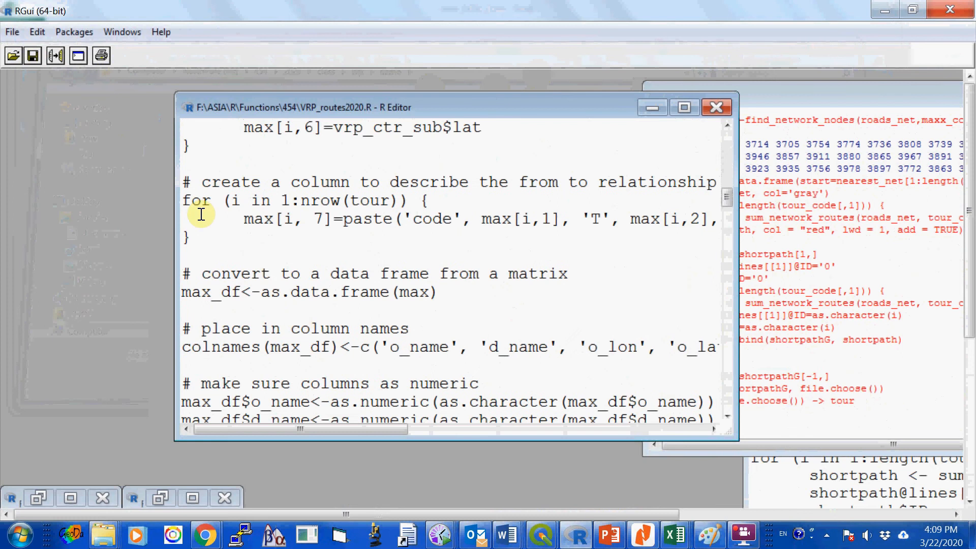
scroll(302, 322, "down", 5)
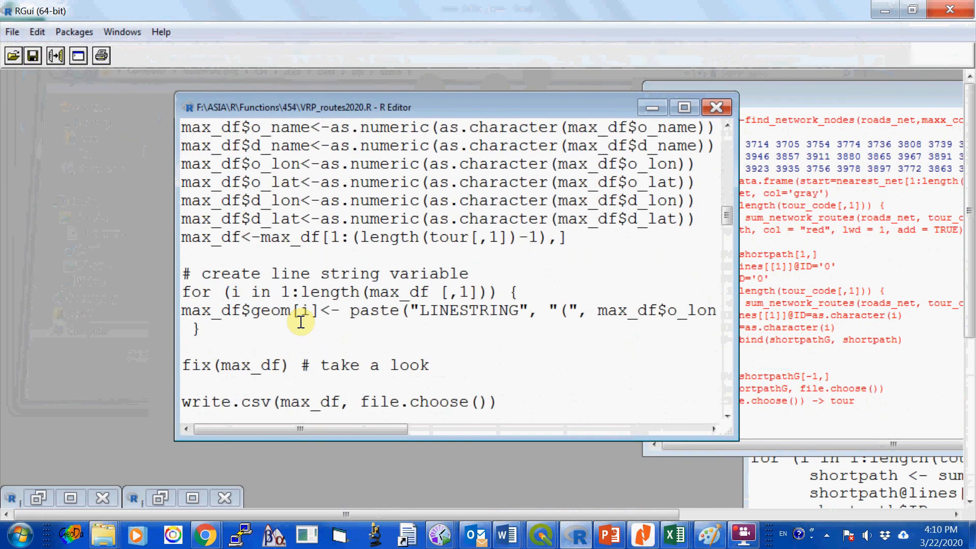
scroll(300, 321, "down", 1)
left_click_drag(139, 190, 91, 207)
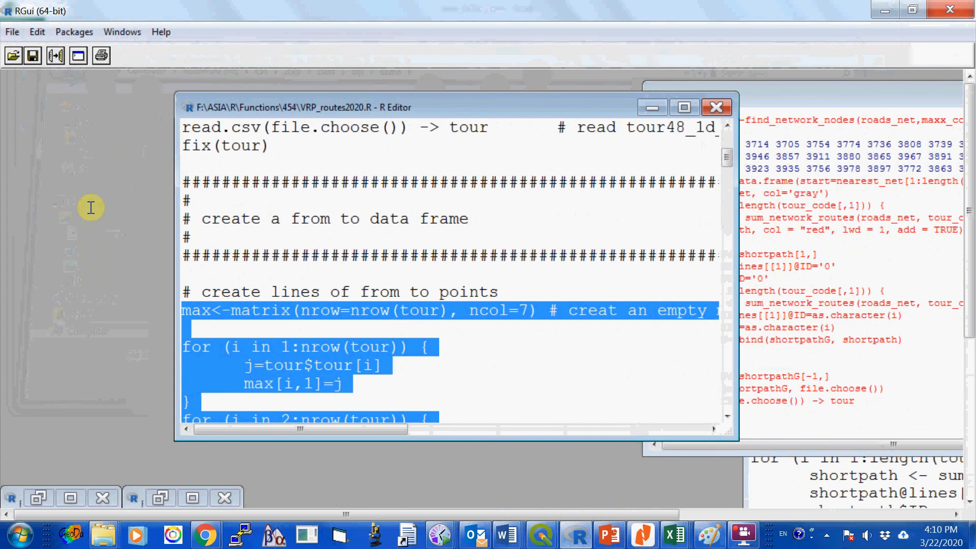
left_click_drag(91, 208, 91, 207)
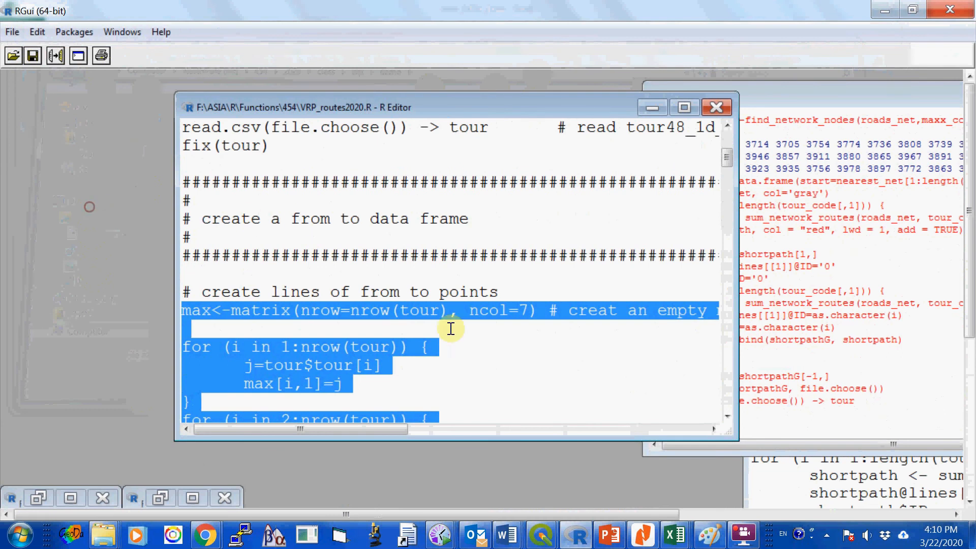
scroll(445, 320, "down", 13)
scroll(450, 328, "down", 6)
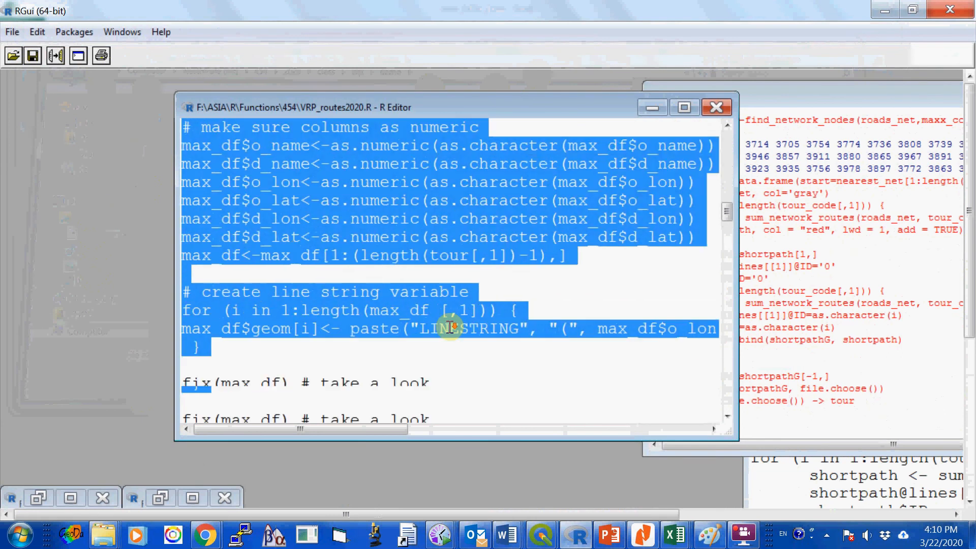
scroll(450, 328, "up", 1)
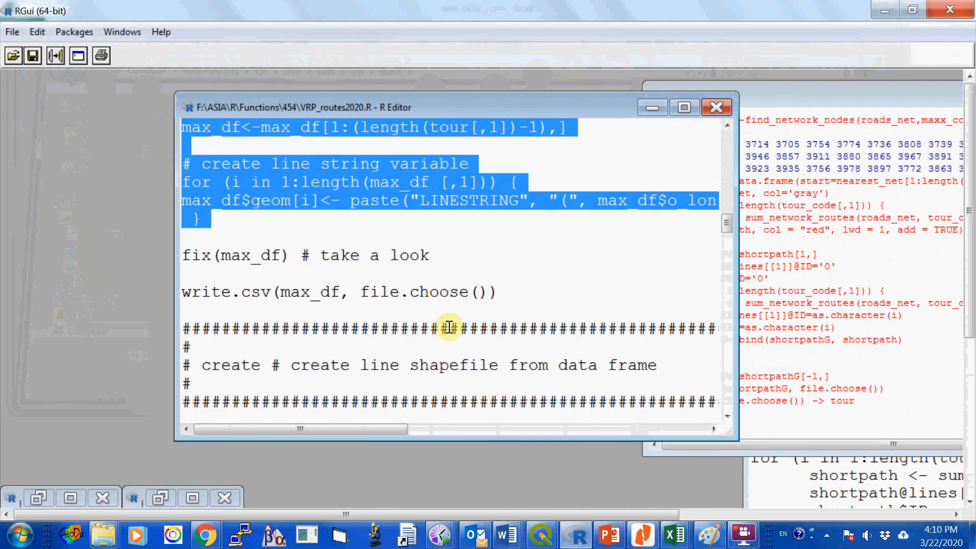
scroll(449, 327, "up", 1)
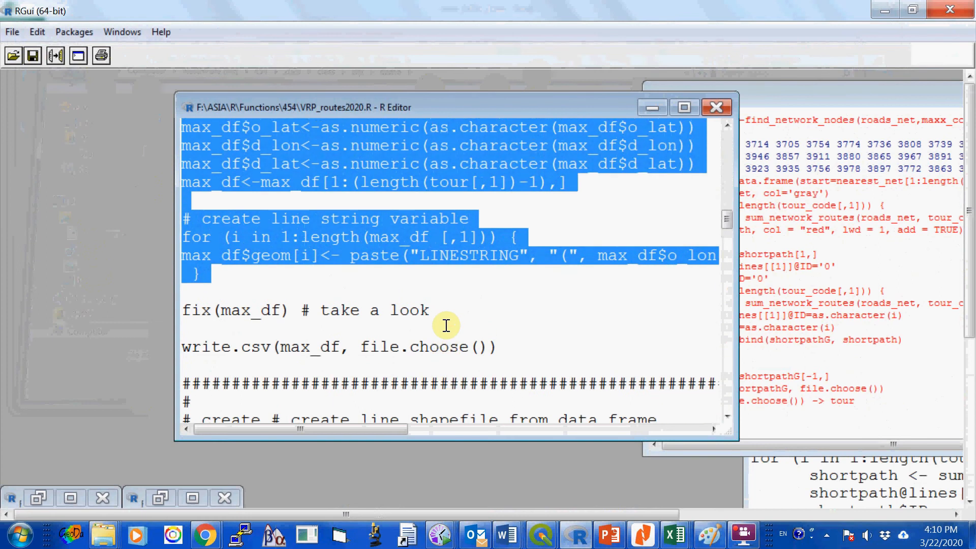
scroll(446, 325, "up", 3)
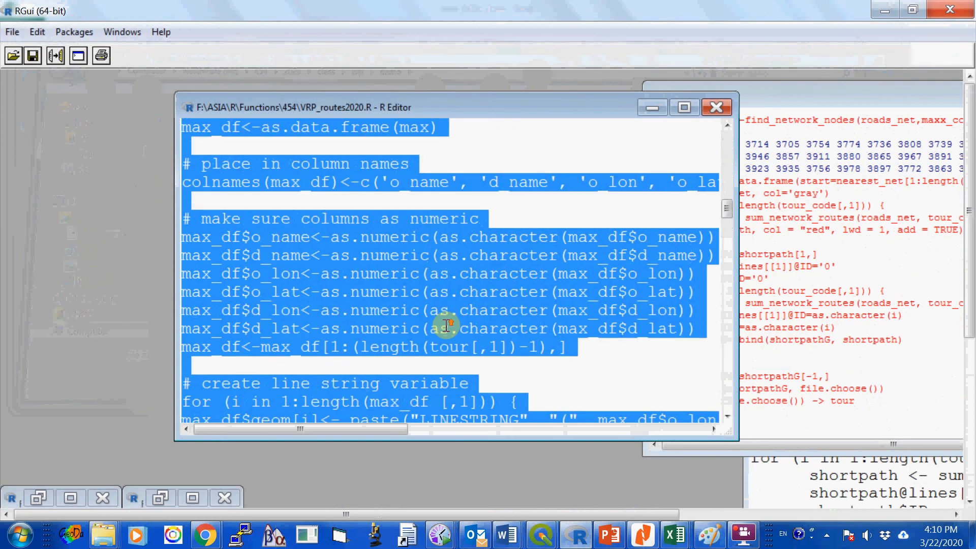
right_click(187, 112)
left_click(211, 119)
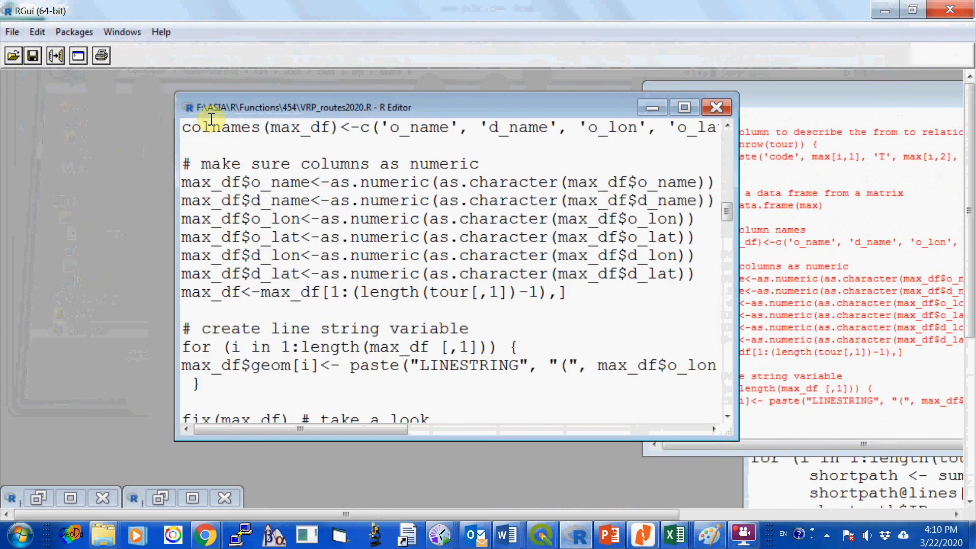
- Shift the script window clear of the console and run fix(max_df) to inspect the from-to data frame
left_click_drag(562, 108, 495, 76)
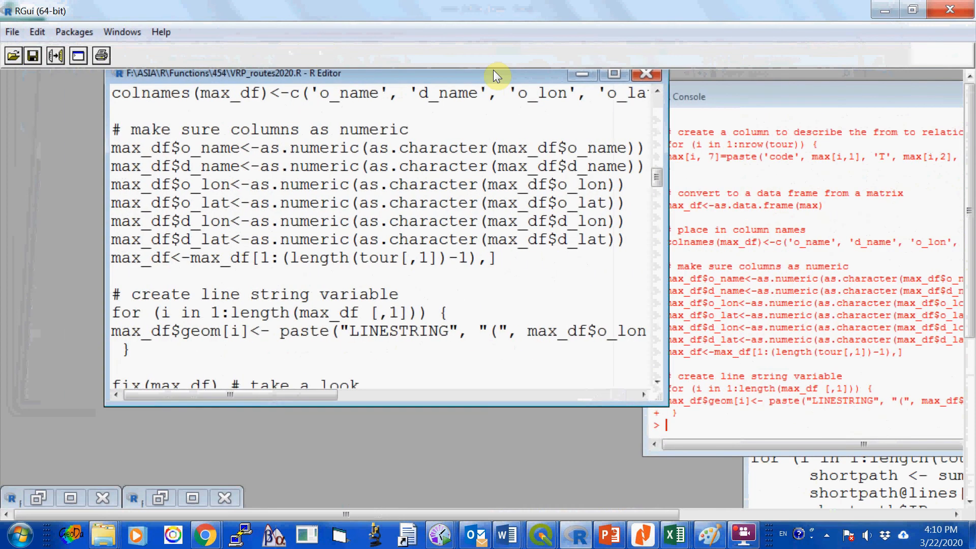
scroll(221, 376, "down", 2)
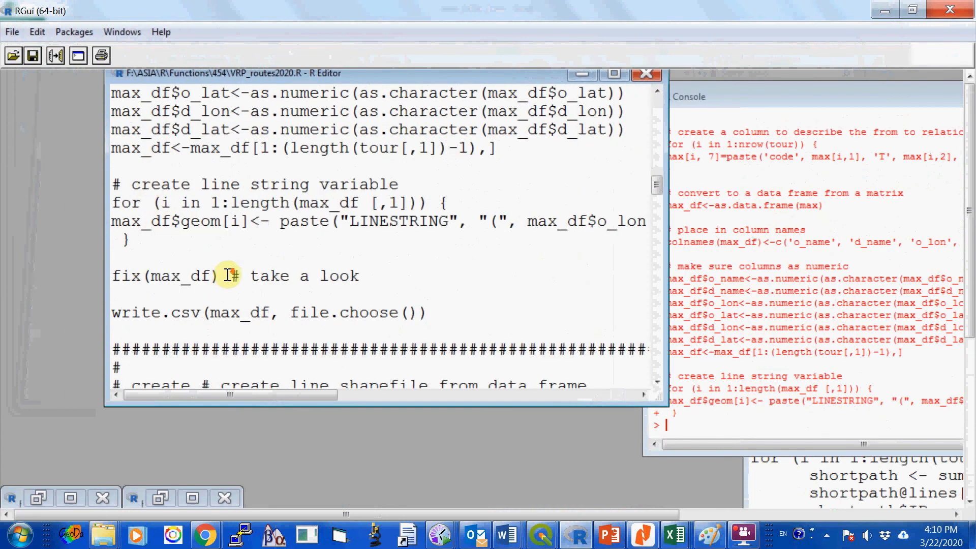
left_click_drag(228, 274, 112, 223)
right_click(113, 222)
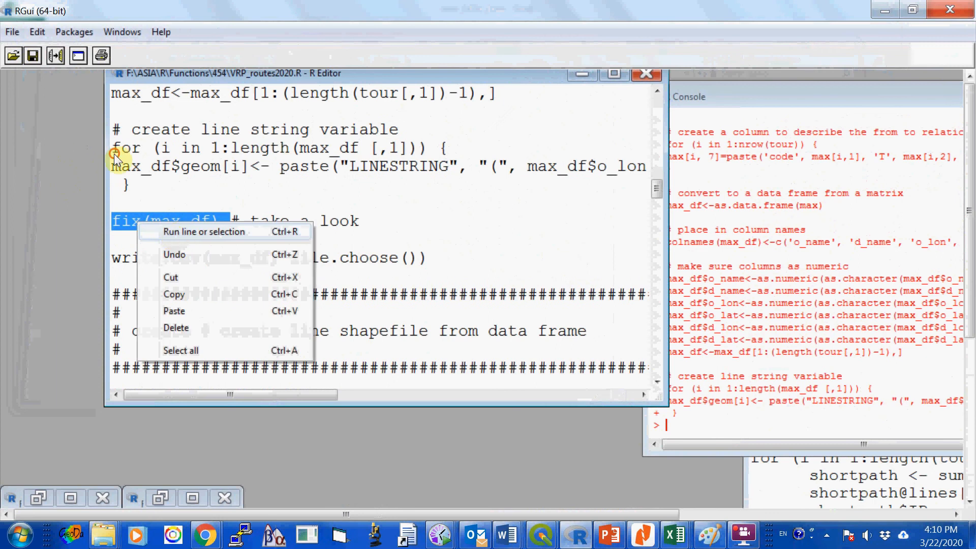
left_click(172, 232)
left_click(563, 121)
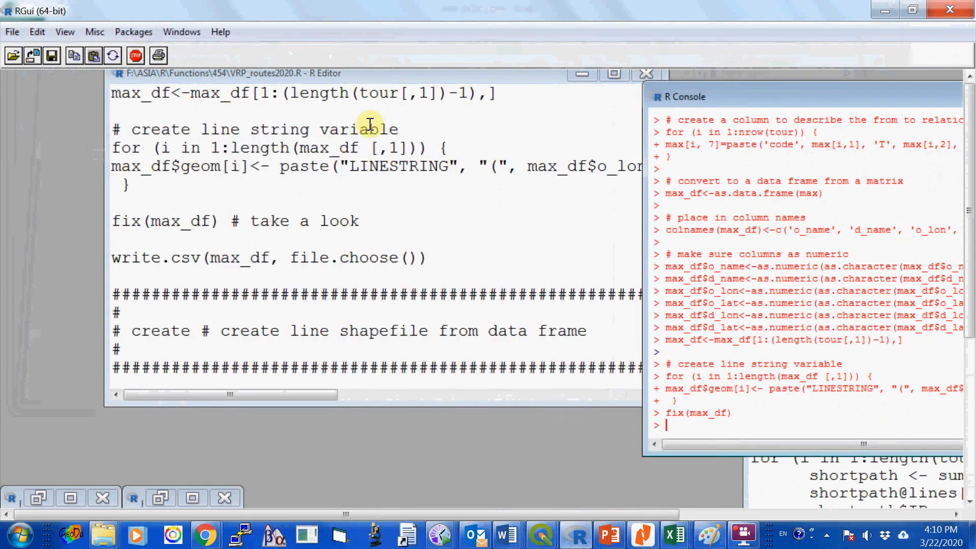
- Run write.csv(max_df, file.choose()) from the script and save the data frame as max_df_1d2v_1.csv in the demo folder
left_click(546, 196)
left_click_drag(444, 258, 111, 259)
right_click(161, 260)
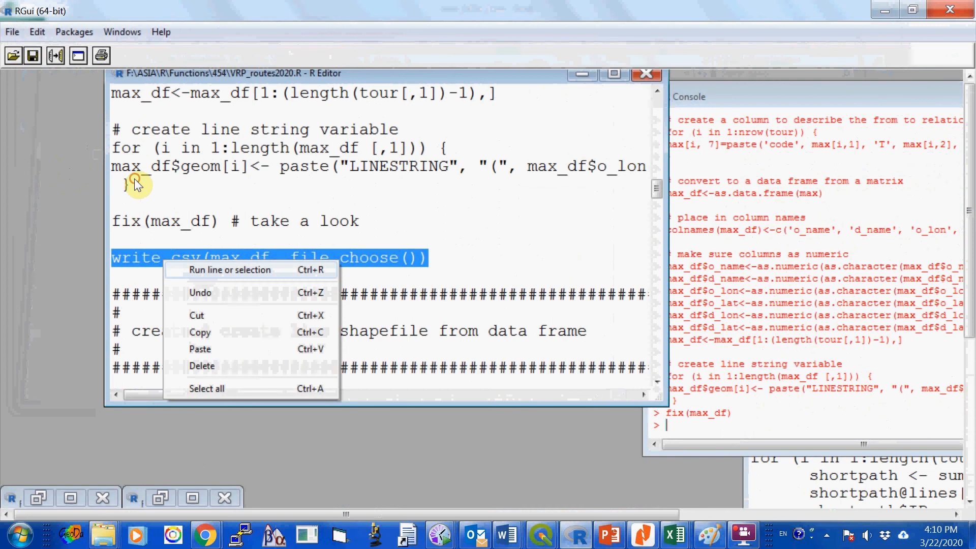
key("Return")
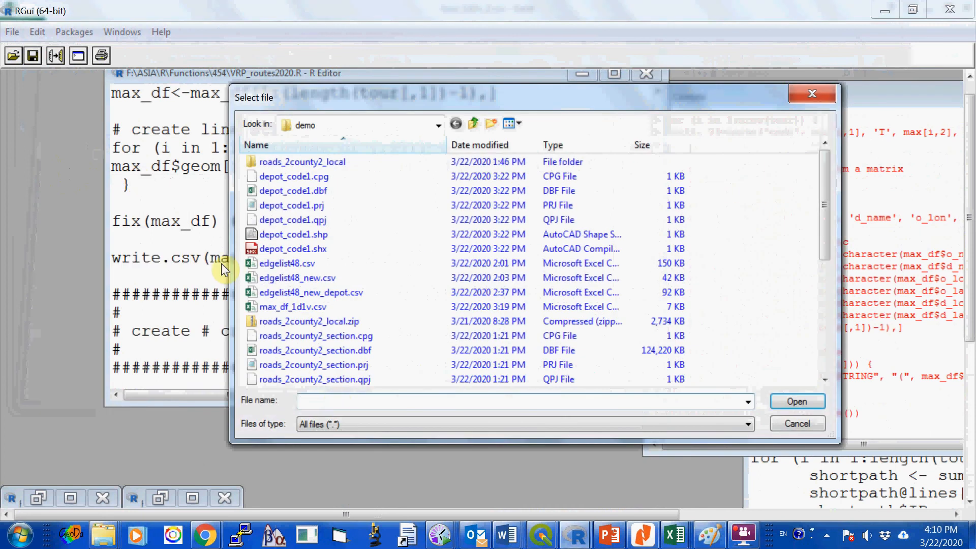
type("max_df_")
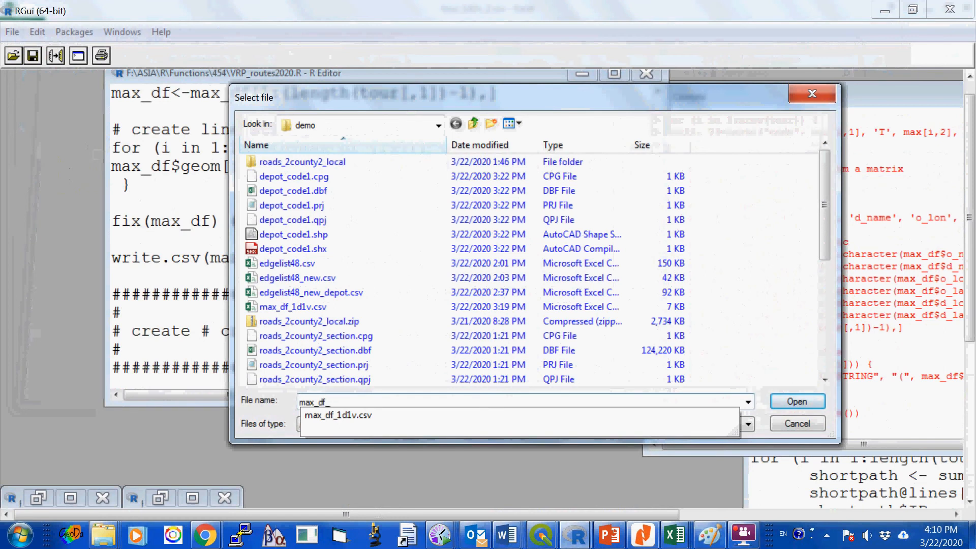
type("1d2v_1.csv")
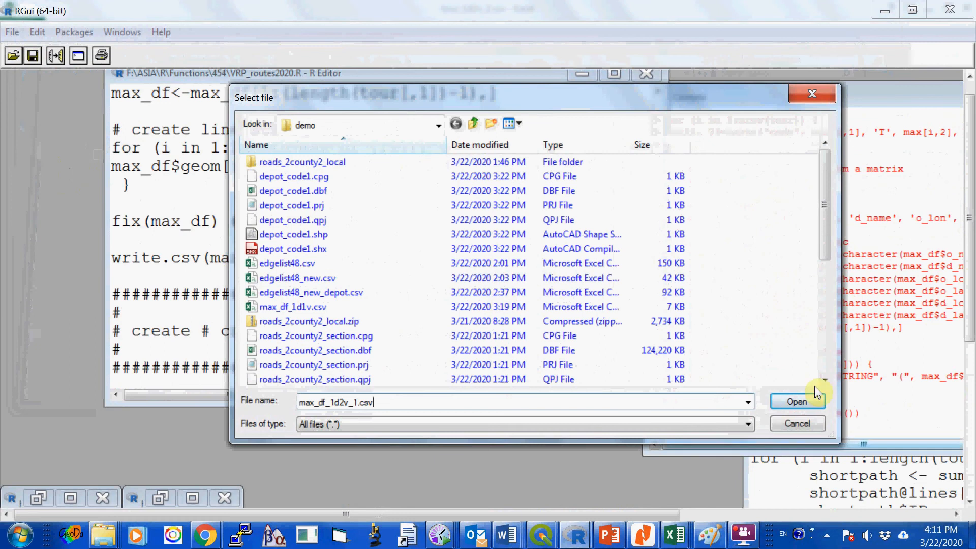
left_click(796, 402)
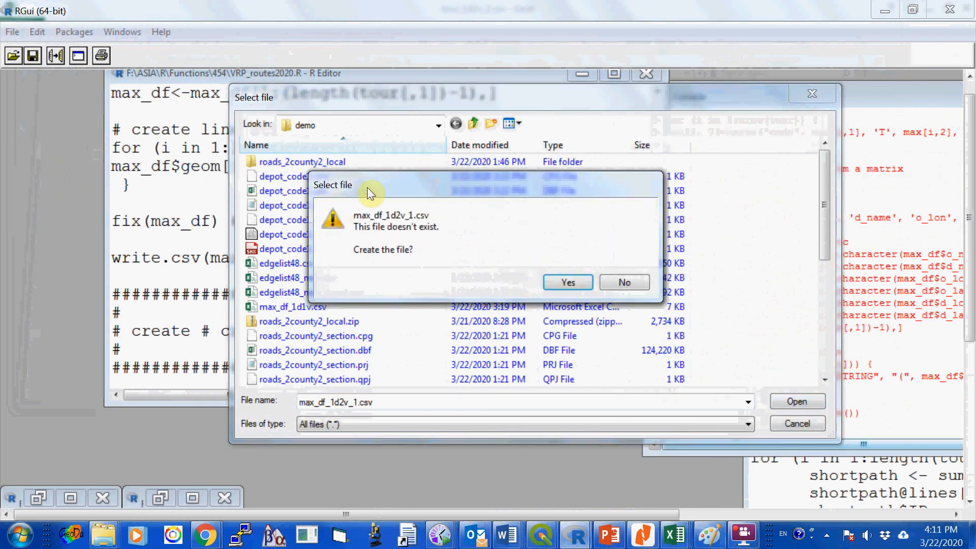
key("Return")
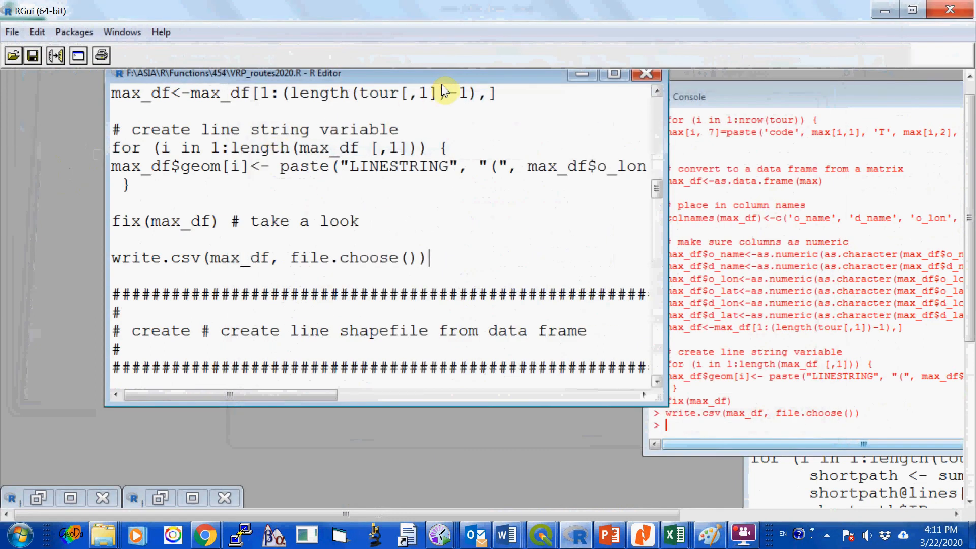
- Run the read.csv line at the start of VRP_routes2020.R and load tour_1d2v_2.csv as the tour
scroll(438, 127, "up", 15)
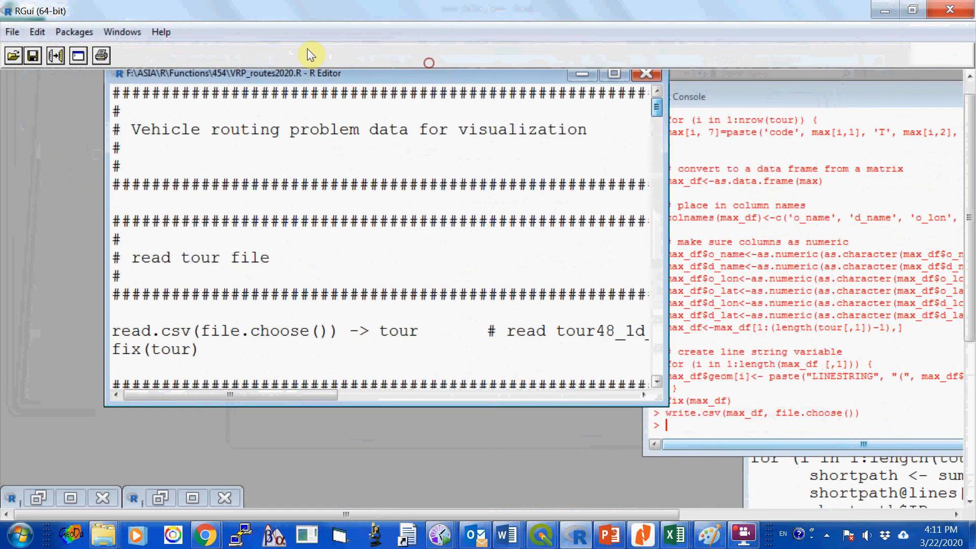
left_click_drag(295, 72, 353, 73)
scroll(274, 168, "down", 3)
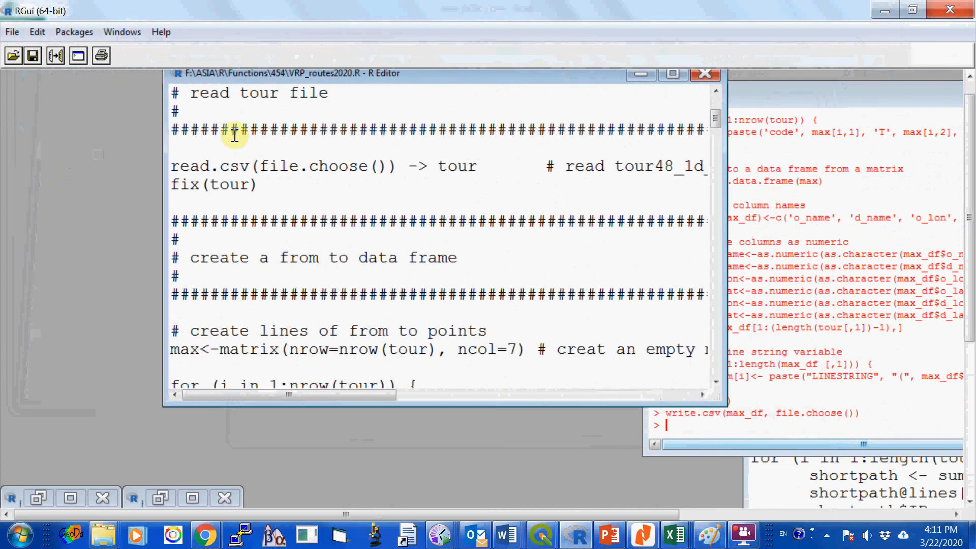
left_click_drag(480, 166, 171, 167)
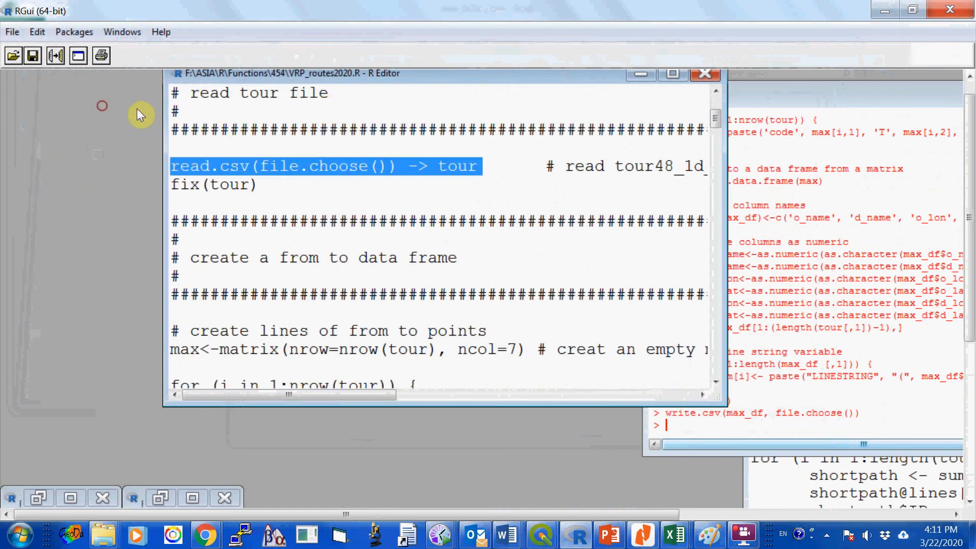
right_click(287, 164)
left_click(336, 170)
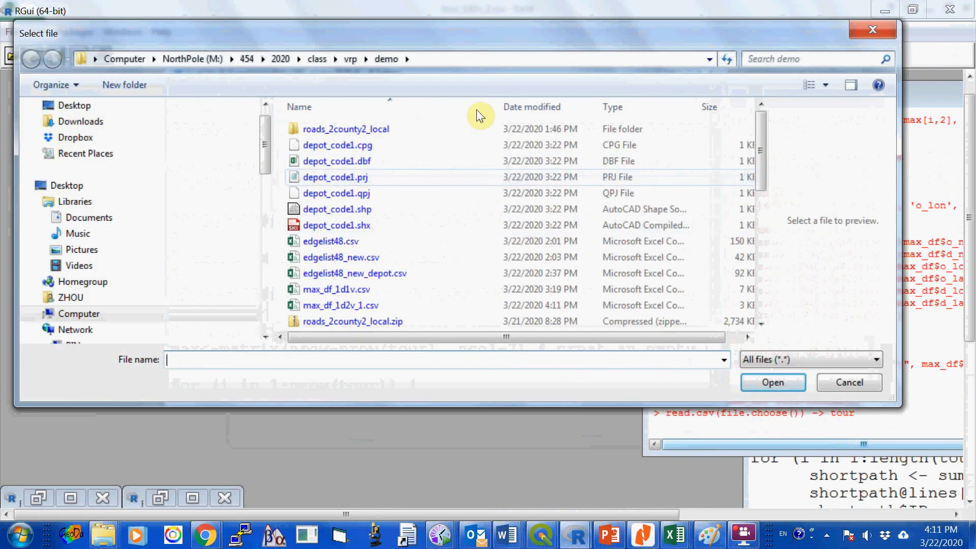
left_click(757, 222)
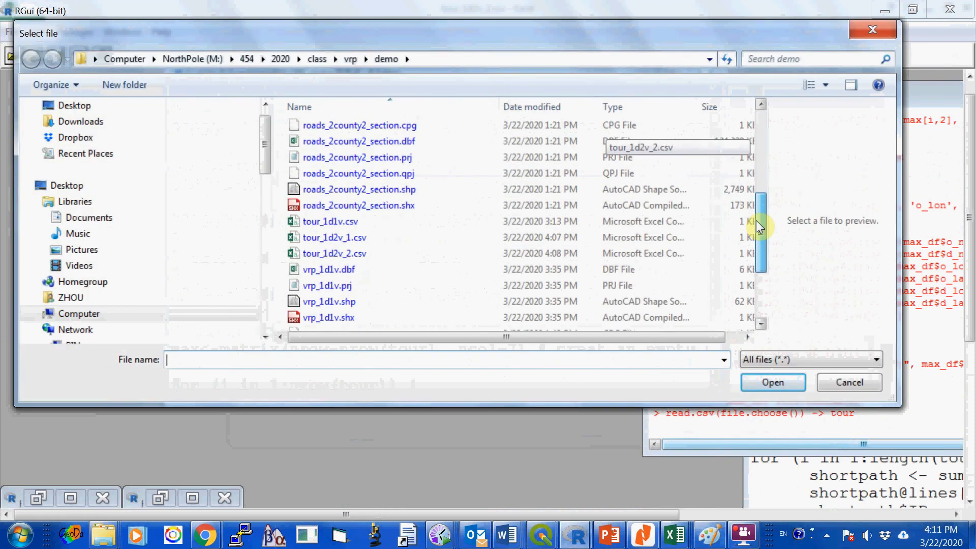
scroll(504, 153, "down", 1)
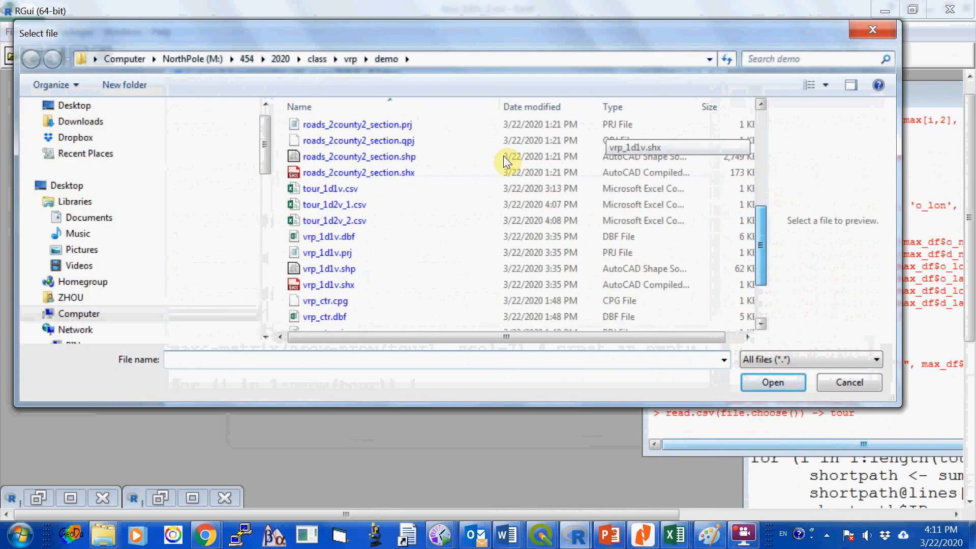
left_click(457, 220)
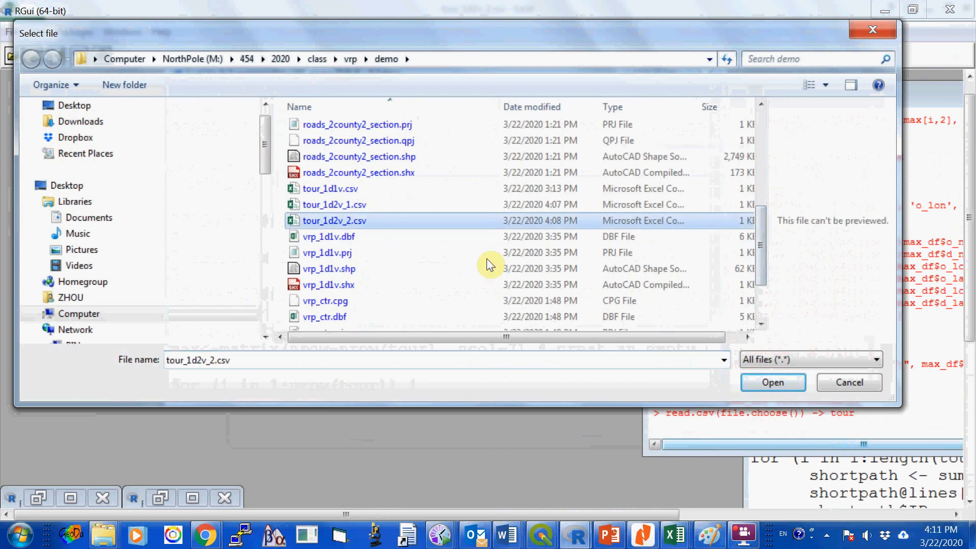
key("Return")
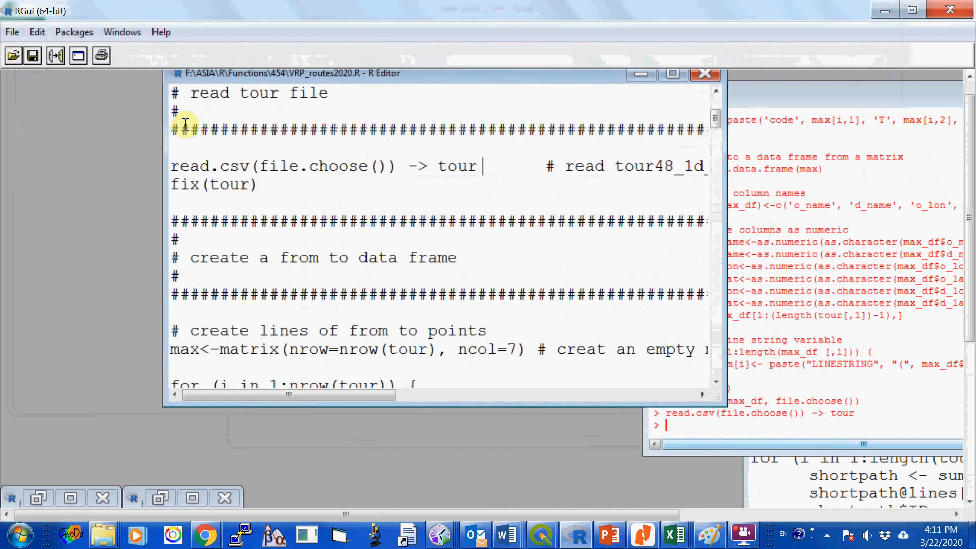
- Run fix(tour) to inspect the second vehicle's imported tour down to its last row, and close the data editor
left_click_drag(257, 184, 172, 184)
right_click(177, 186)
left_click(224, 189)
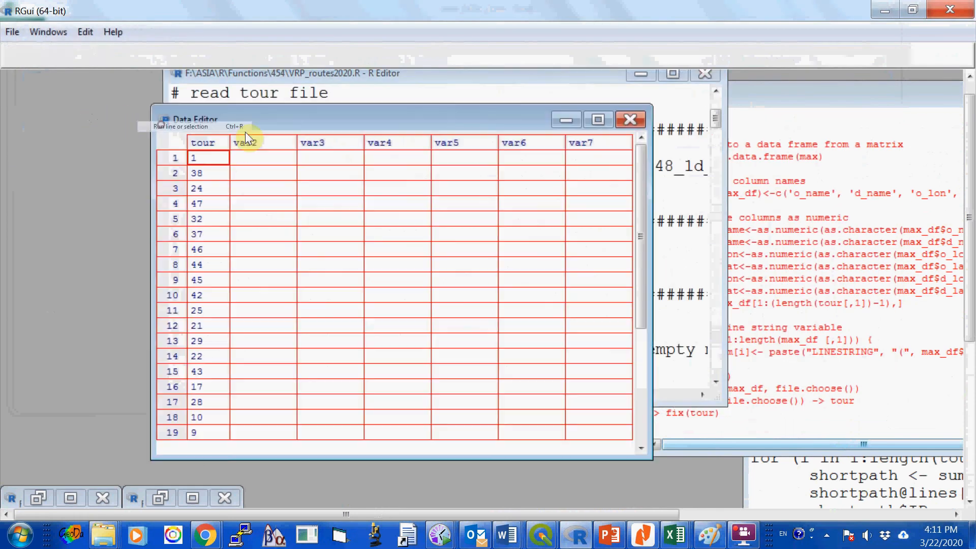
scroll(426, 160, "down", 4)
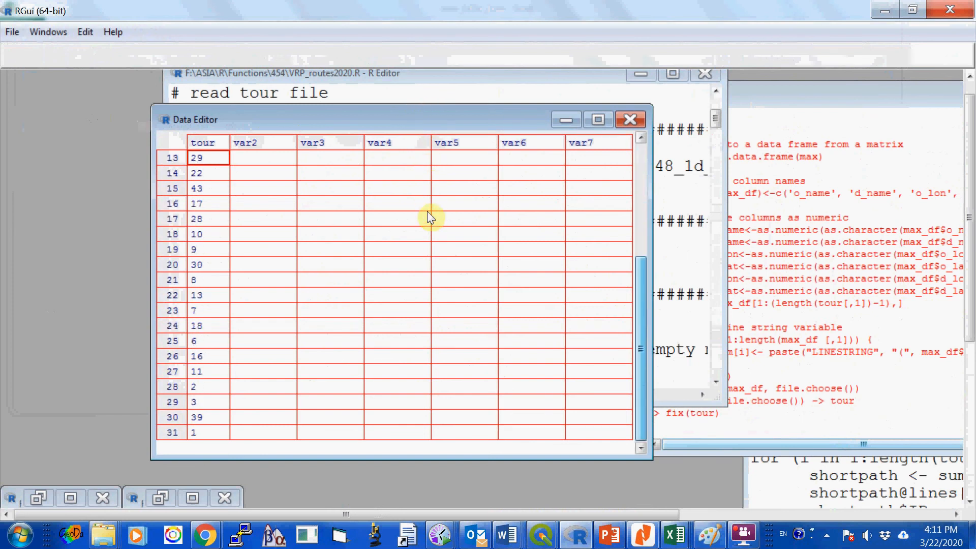
left_click(424, 78)
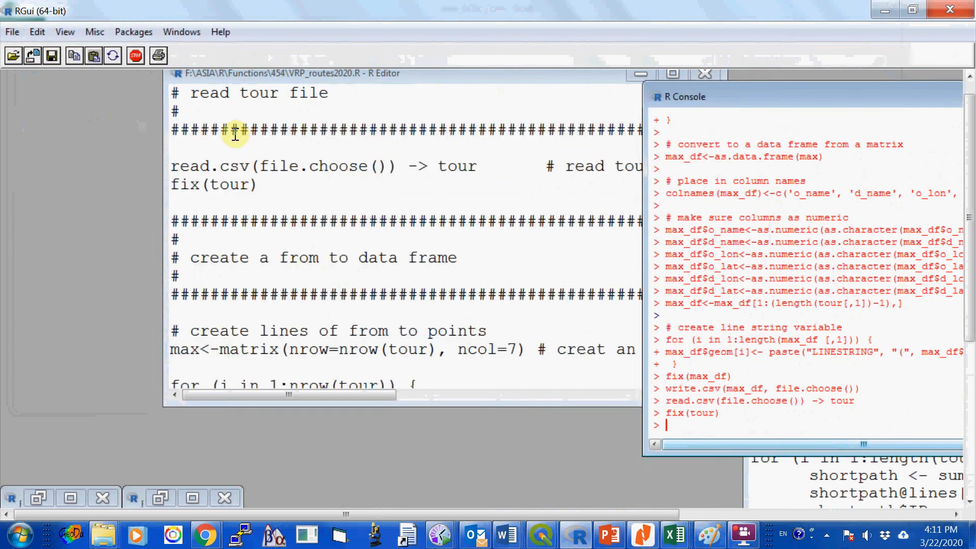
- Run the from-to data frame code for the second tour, from max<-matrix through the end of the LINESTRING loop
scroll(345, 256, "down", 3)
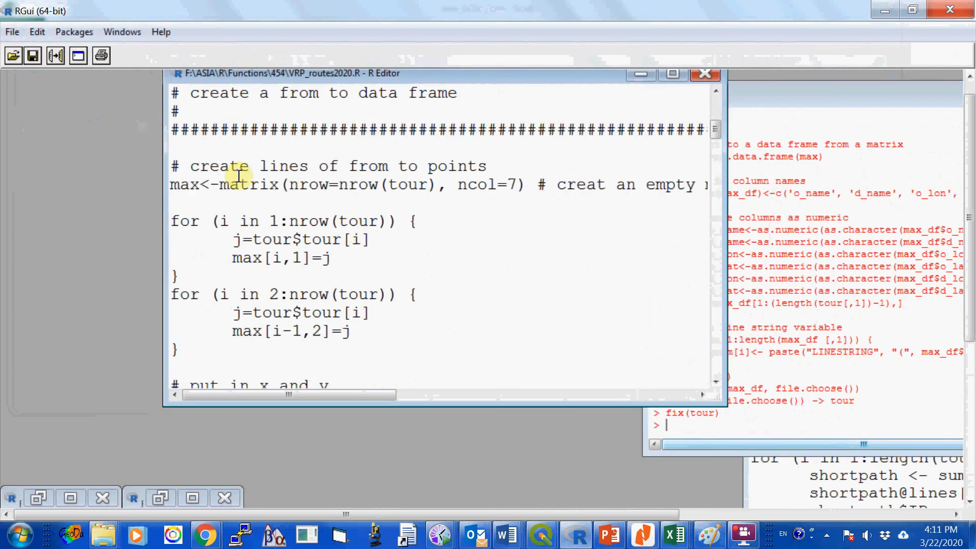
left_click(172, 184)
key("shift+Down")
key("shift+Down")
key("shift+Down")
key("shift+Down")
key("shift+Down")
key("shift+Down")
key("shift+Down")
key("shift+Down")
key("shift+Down")
key("shift+Down")
key("shift+Down")
key("shift+Down")
key("shift+Down")
key("shift+Down")
key("shift+Down")
key("shift+Down")
key("shift+Down")
key("shift+Down")
key("shift+Down")
key("shift+Down")
key("shift+Down")
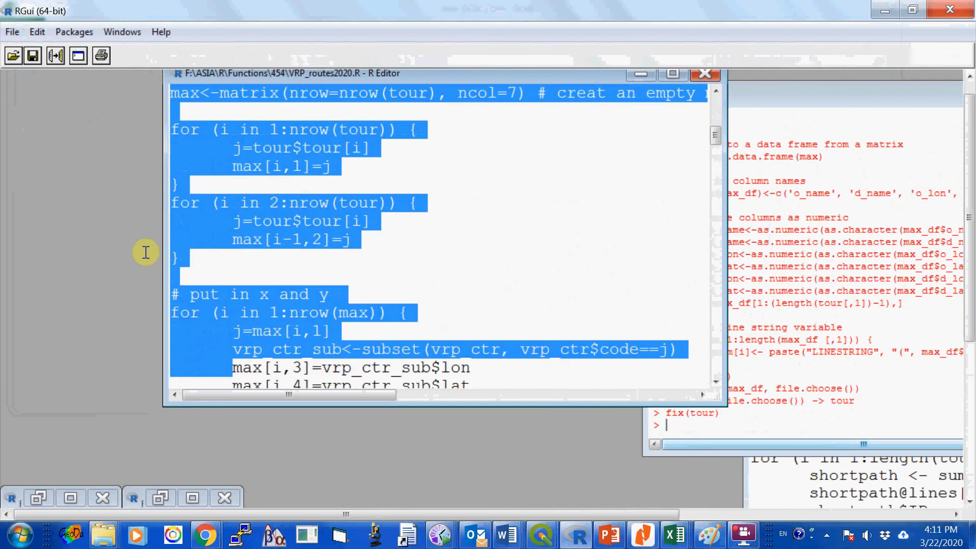
key("shift+Down")
key("shift+Down")
key("shift+Down")
key("shift+Down")
key("shift+Down")
key("shift+Down")
key("shift+Down")
key("shift+Down")
key("shift+Down")
key("shift+Down")
key("shift+Down")
key("shift+Down")
key("shift+Down")
key("shift+Down")
key("shift+Down")
key("shift+Down")
key("shift+Down")
key("shift+Down")
key("shift+Down")
key("shift+Down")
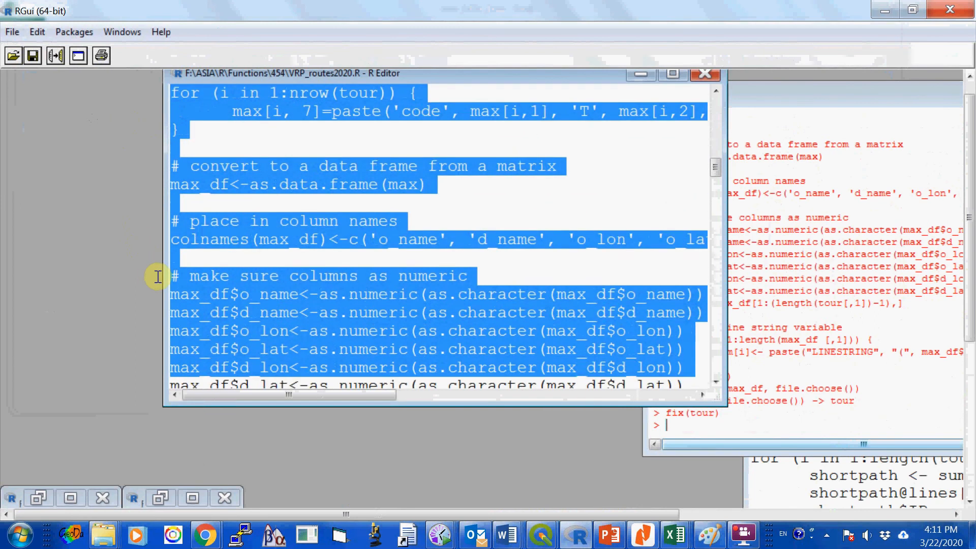
left_click_drag(142, 210, 211, 283)
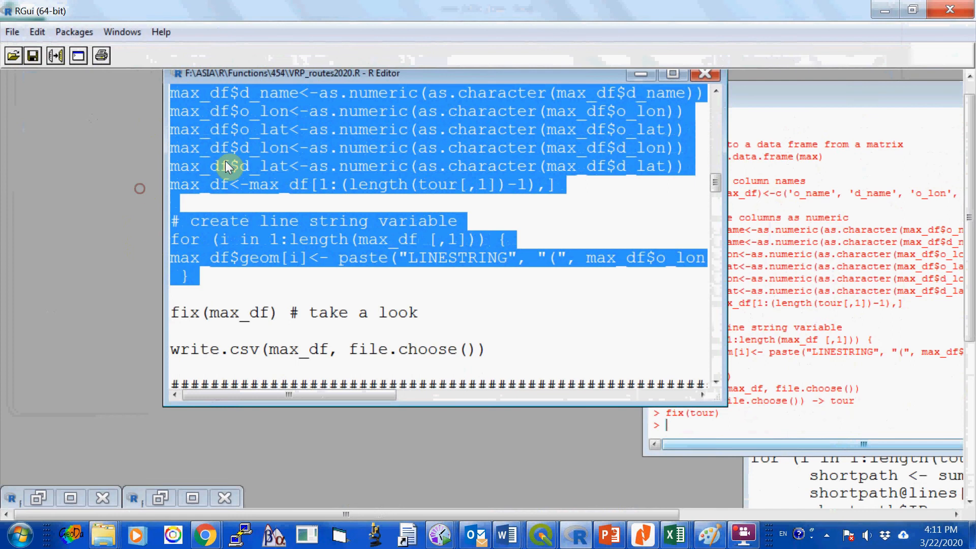
right_click(201, 93)
left_click(231, 100)
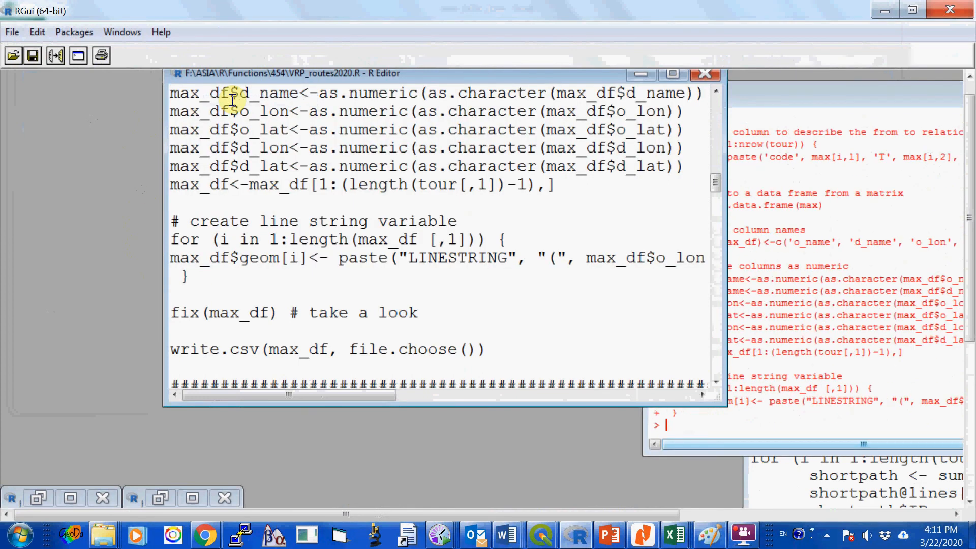
- Run fix(max_df) to inspect the second vehicle's from-to data frame, and close the data editor
left_click_drag(286, 311, 163, 309)
right_click(196, 307)
left_click(232, 313)
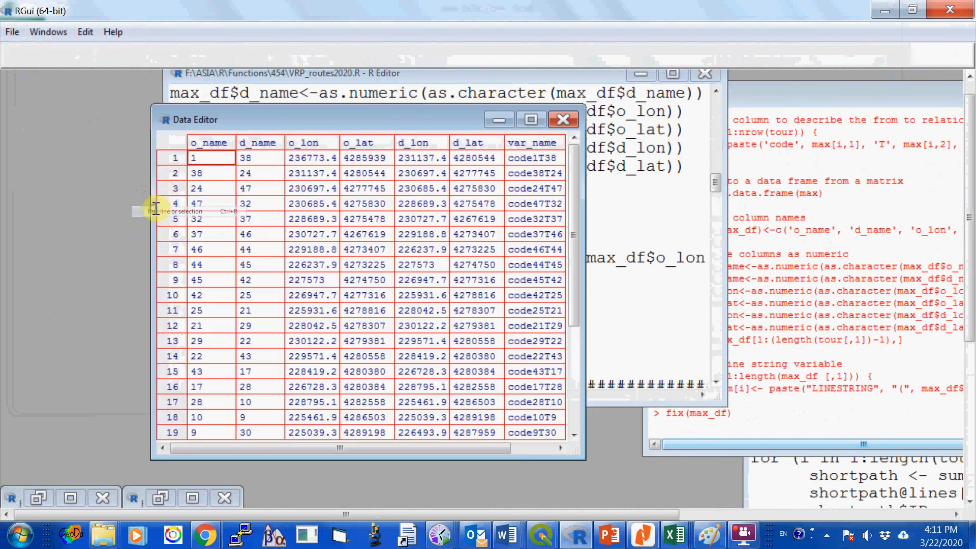
left_click(562, 119)
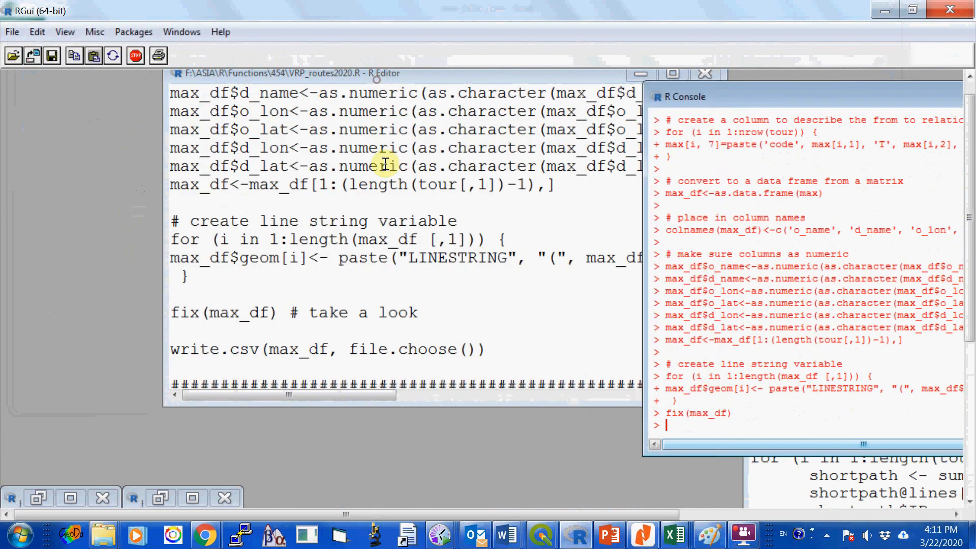
- Run the write.csv line for max_df and save the second vehicle's data frame as max_df_1d2v_2.csv in the demo folder
left_click_drag(517, 346, 151, 341)
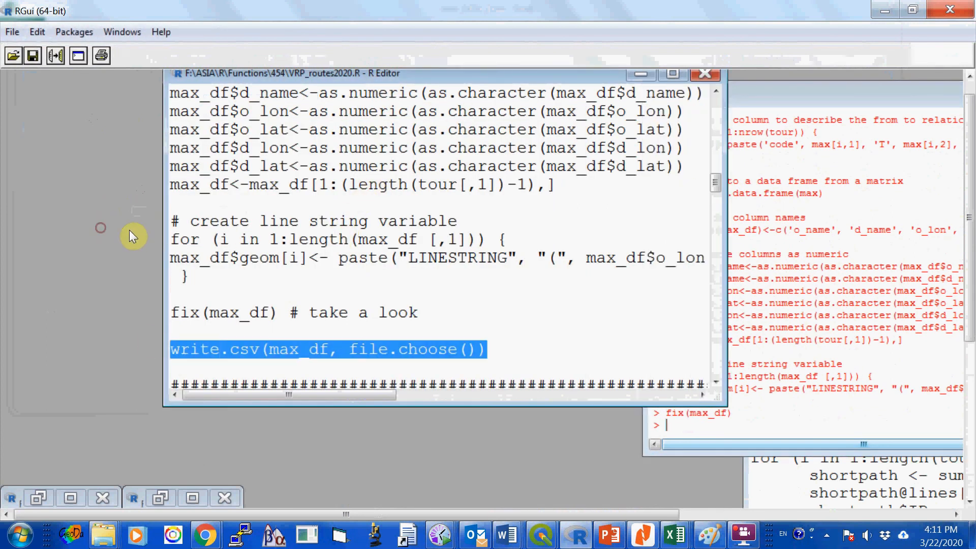
right_click(196, 345)
left_click(263, 355)
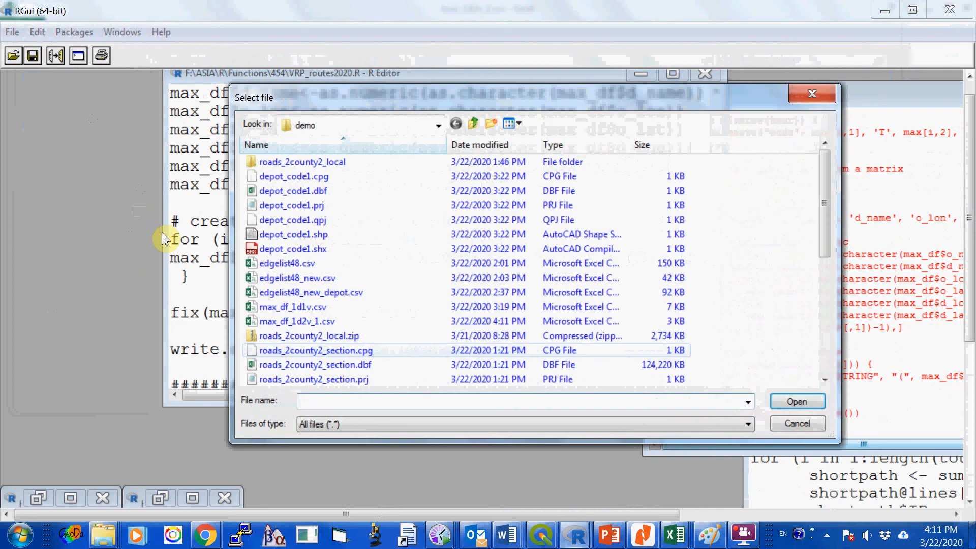
mouse_move(825, 176)
left_mouse_down()
mouse_move(825, 291)
mouse_move(822, 193)
left_mouse_up()
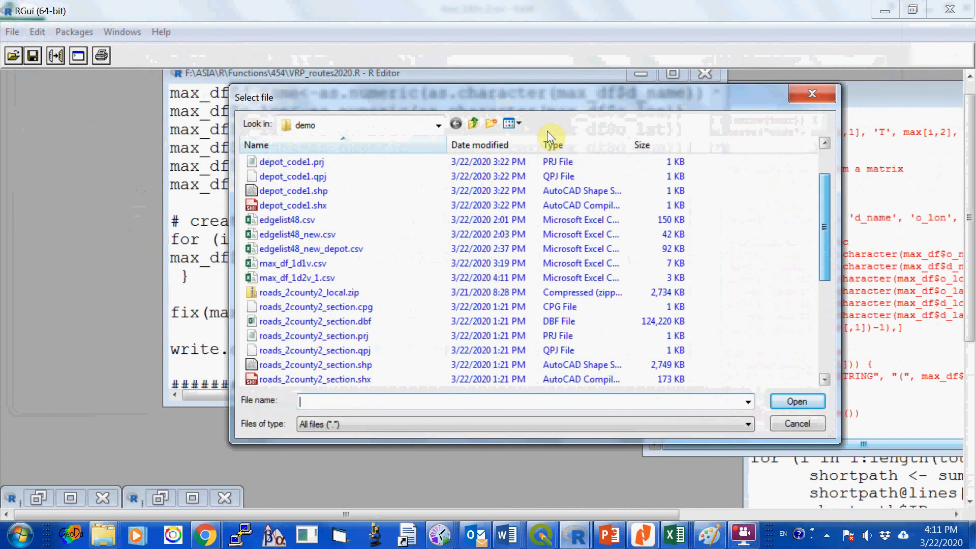
left_click(320, 278)
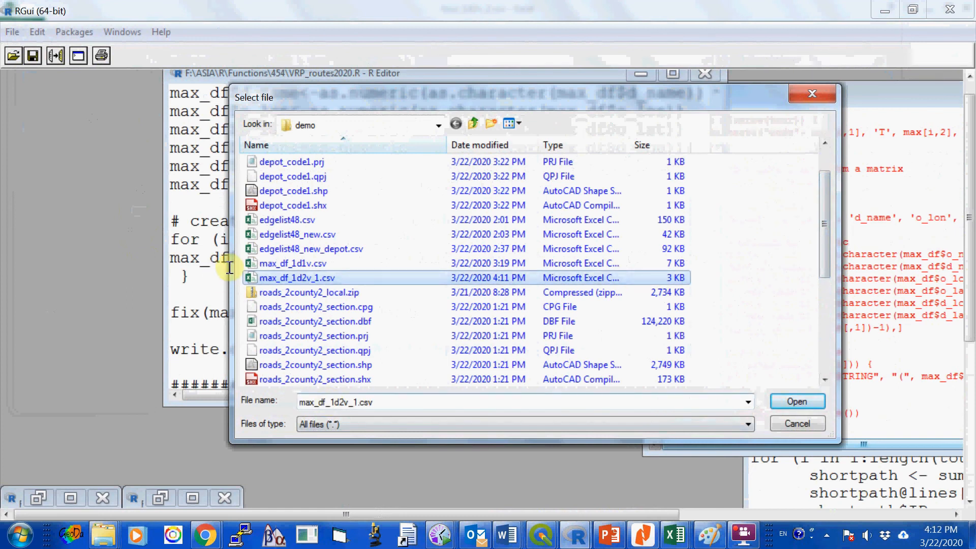
key("Tab")
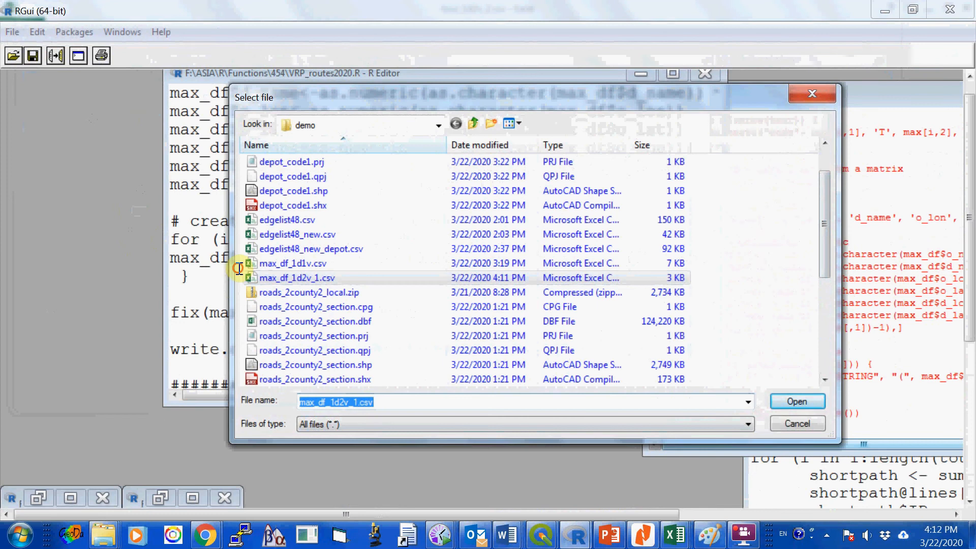
left_click(357, 401)
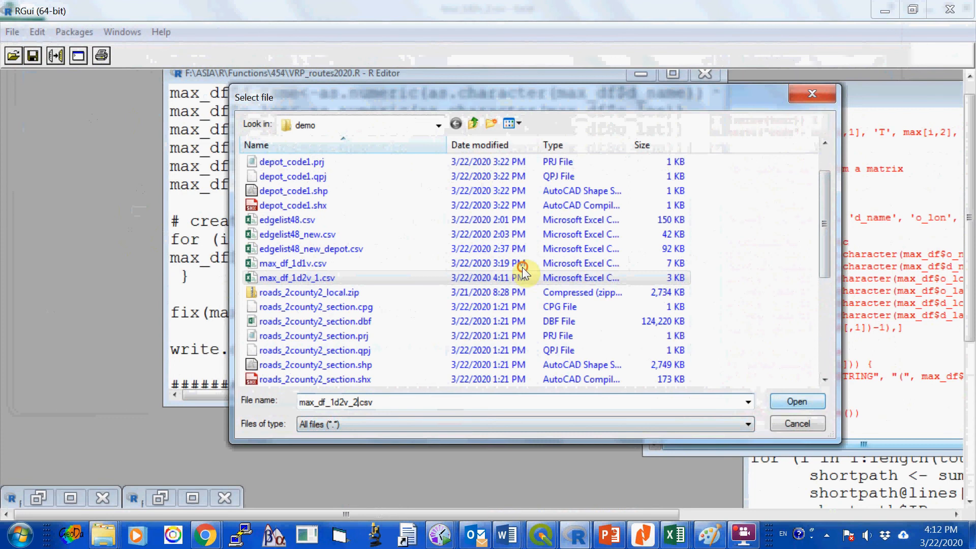
key("Return")
key("Return")
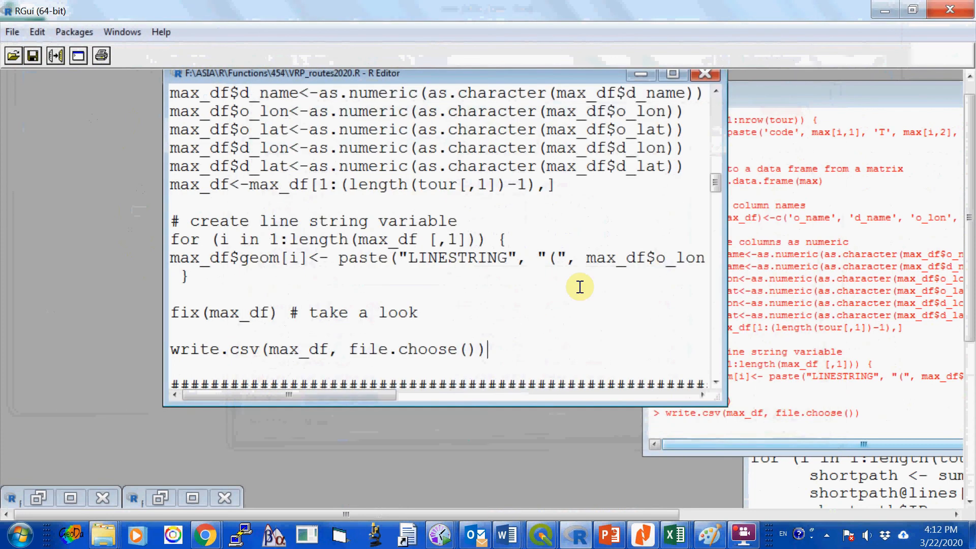
- Switch to the vrp project in QGIS and hide the vrp_1d1v and vrp_ctr layers
left_click(542, 535)
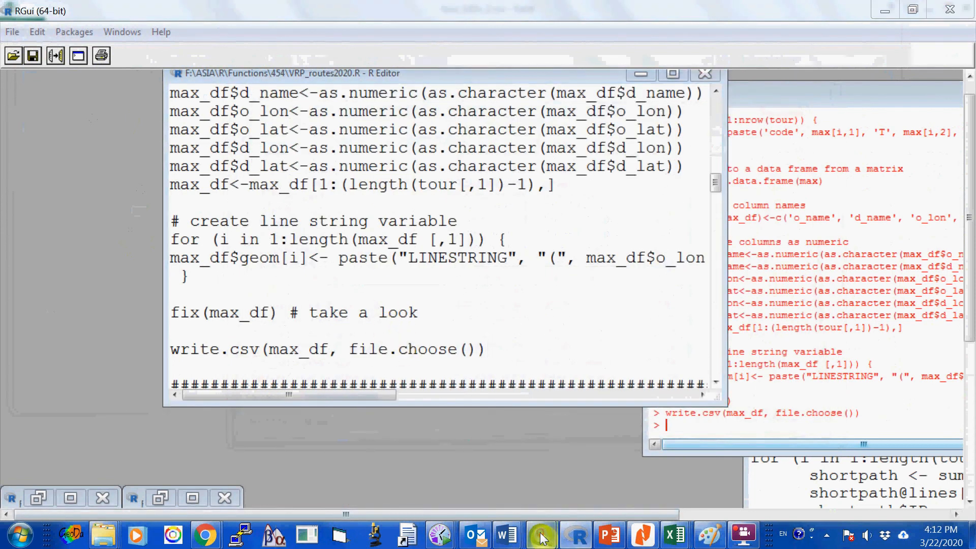
left_click(601, 487)
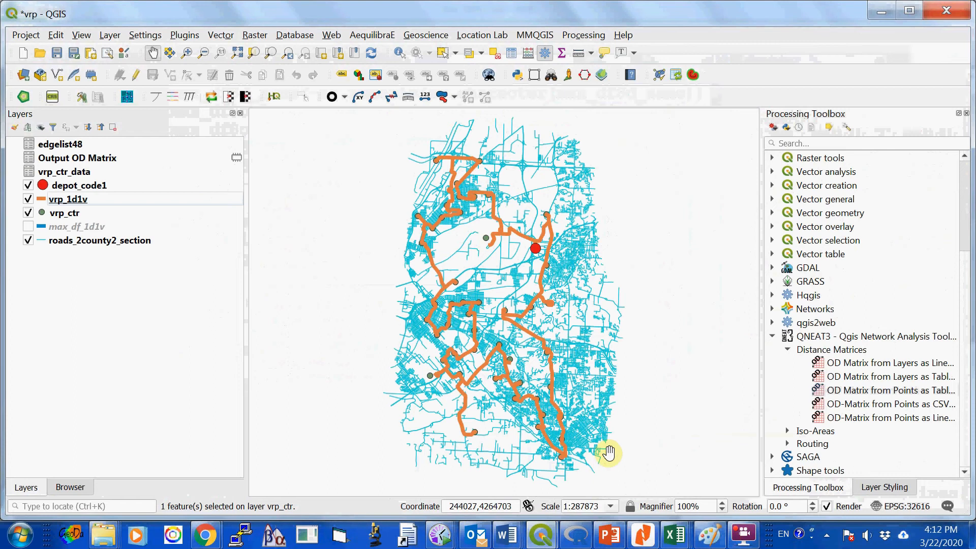
left_click(29, 201)
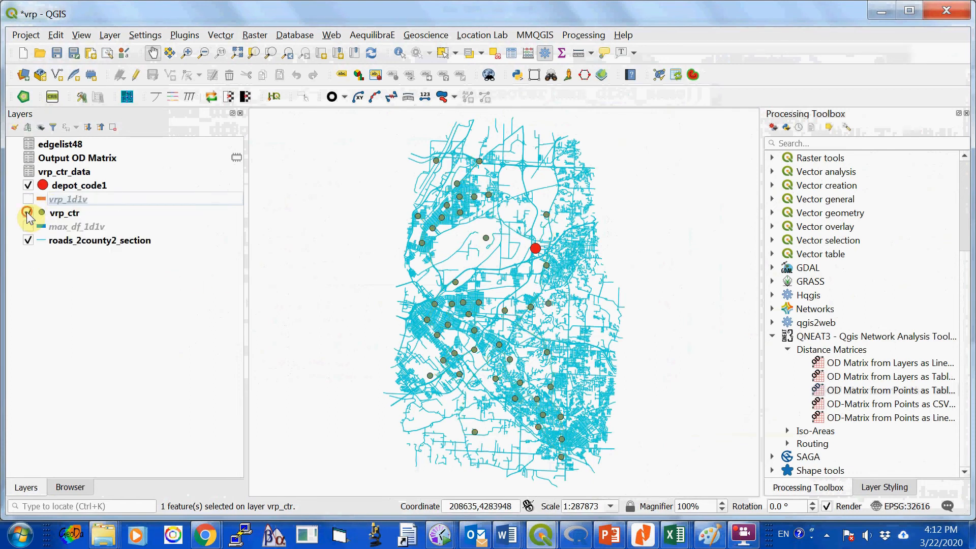
left_click(27, 212)
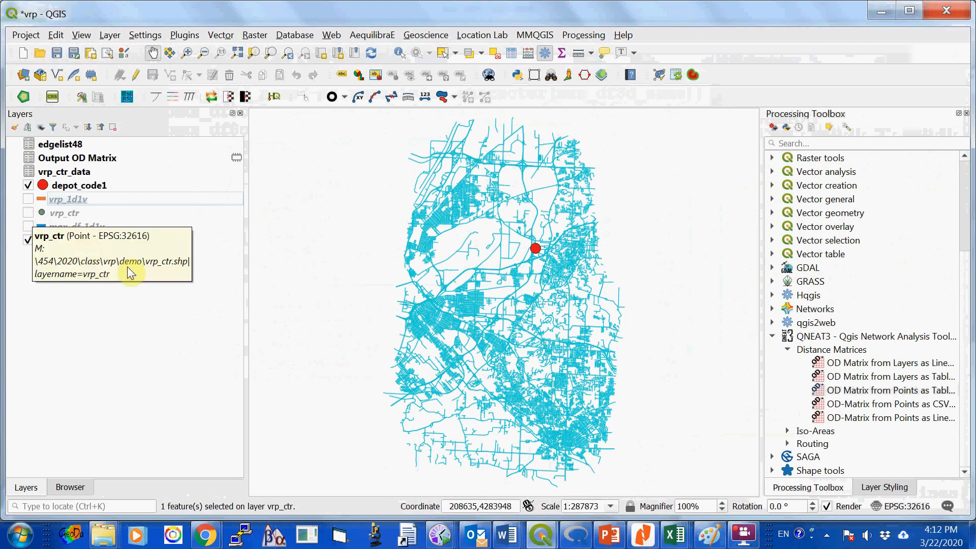
- Add max_df_1d2v_1.csv from the demo folder as a delimited text layer, using WKT geometry from the geom field and CRS EPSG:32616
left_click(110, 35)
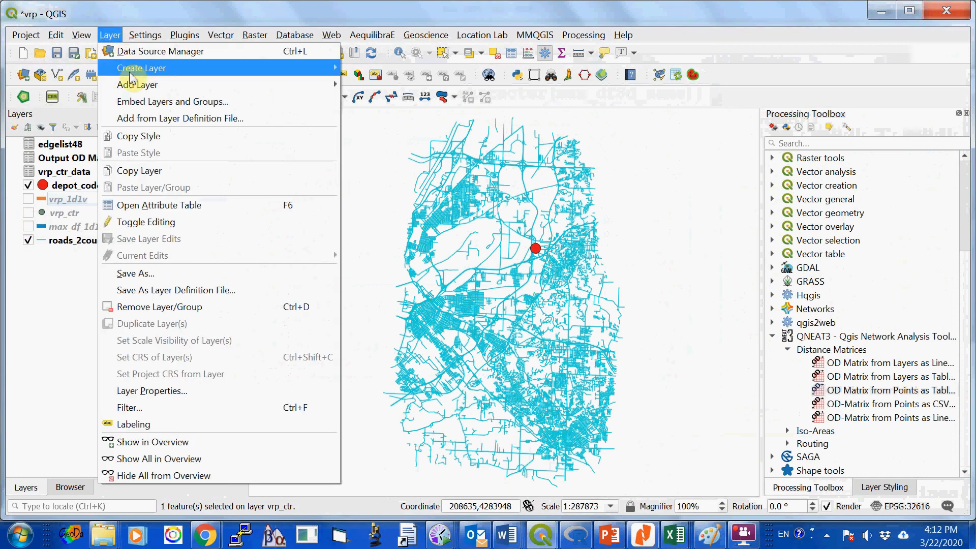
mouse_move(133, 86)
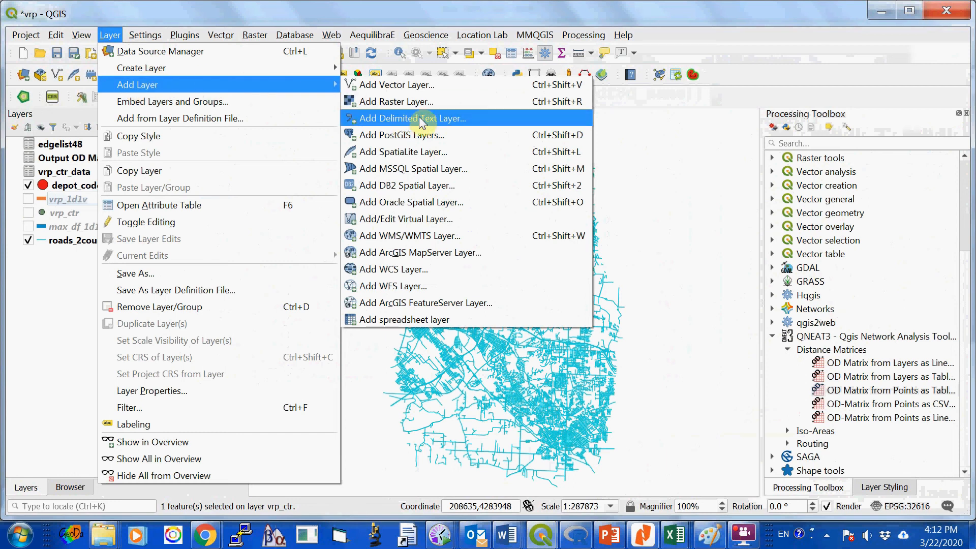
left_click(447, 120)
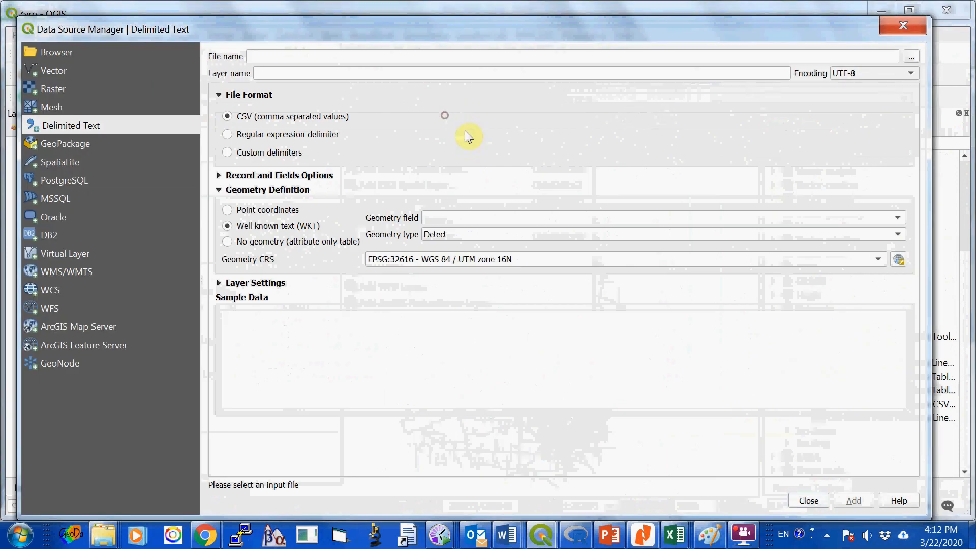
left_click(909, 57)
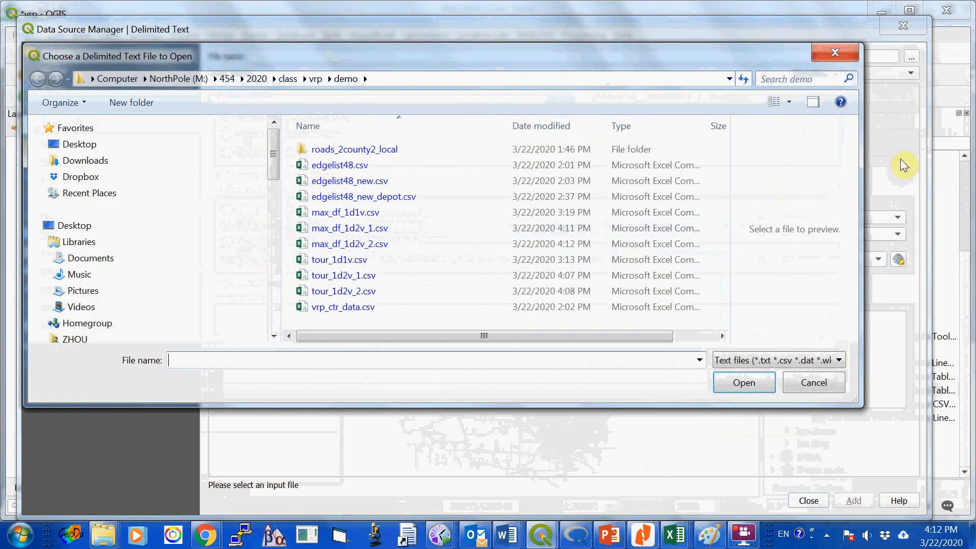
left_click(337, 227)
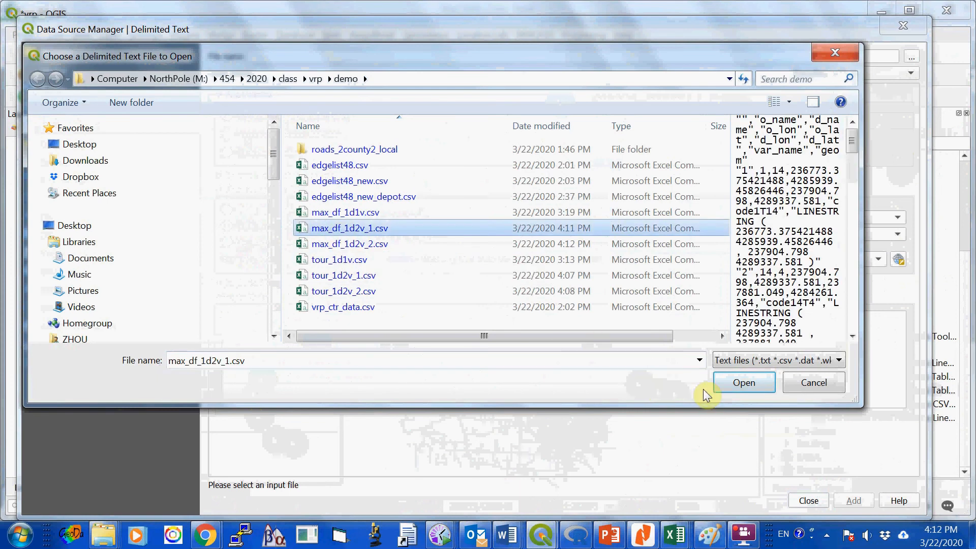
left_click(736, 386)
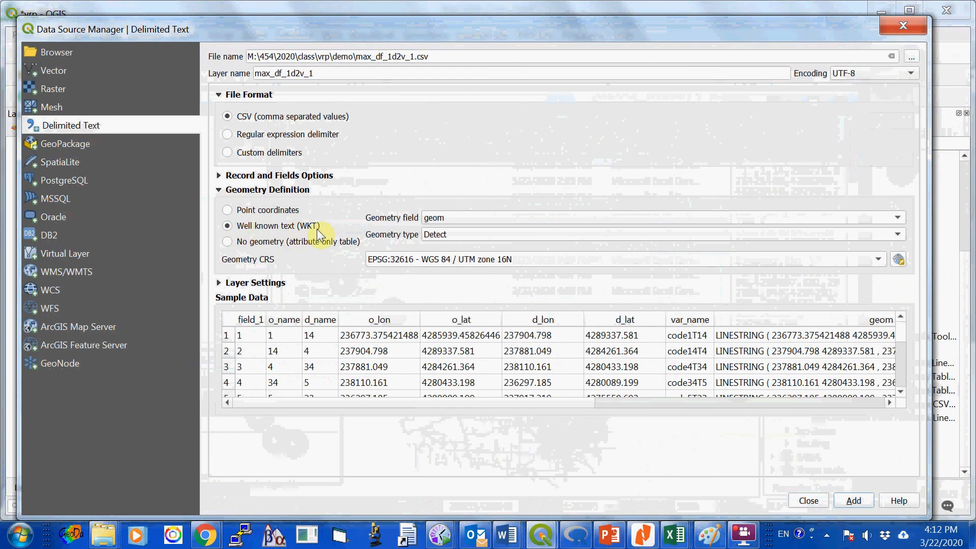
left_click(854, 501)
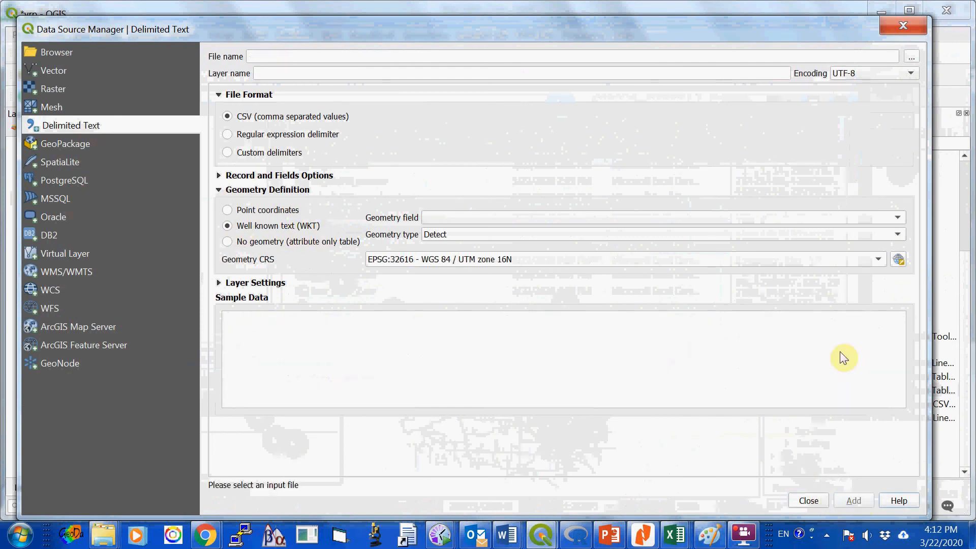
- Add max_df_1d2v_2.csv as a second delimited text layer with WKT geometry from geom, and close the Data Source Manager
left_click(911, 53)
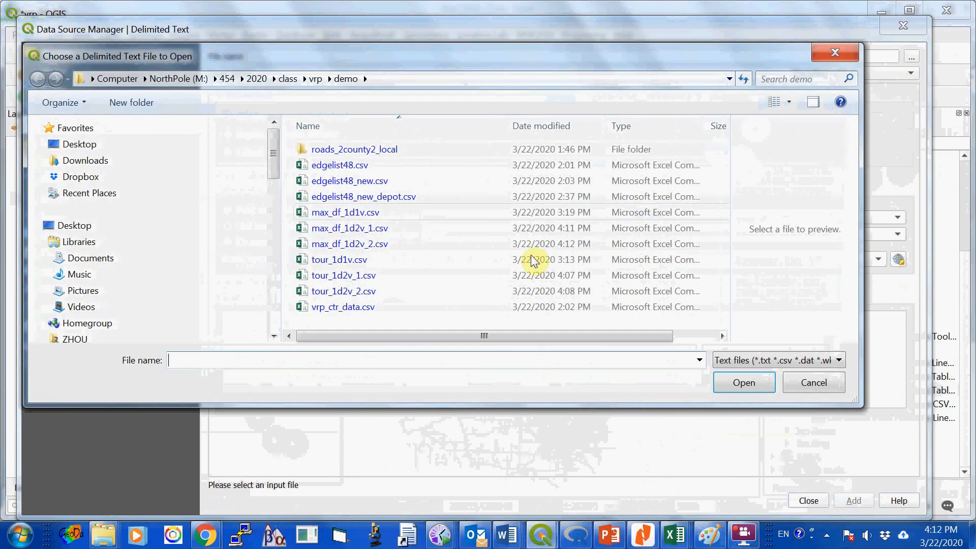
left_click(323, 248)
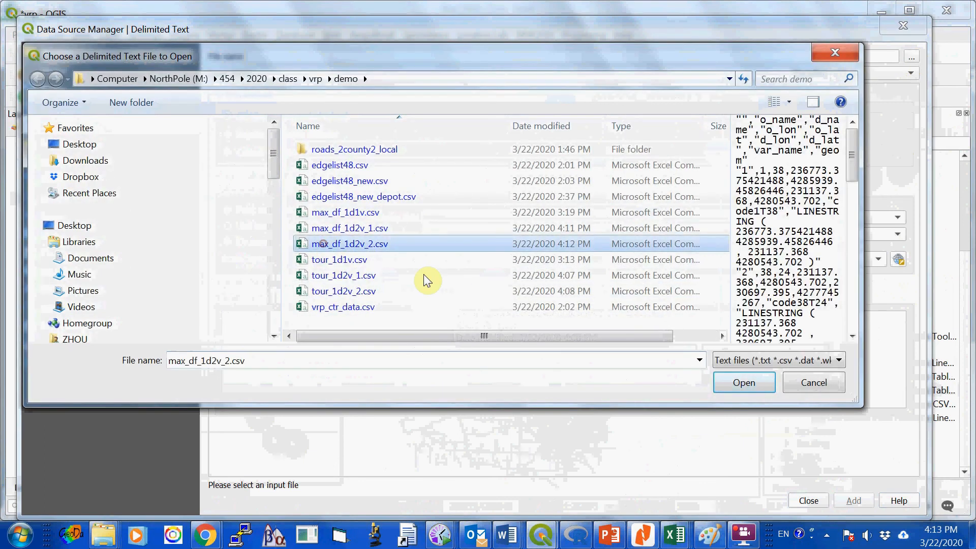
left_click(743, 384)
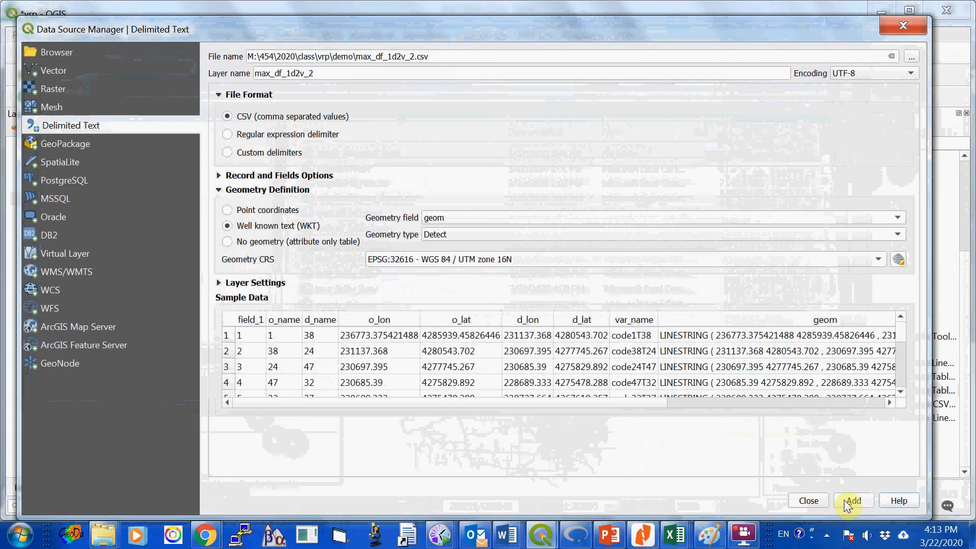
left_click(845, 502)
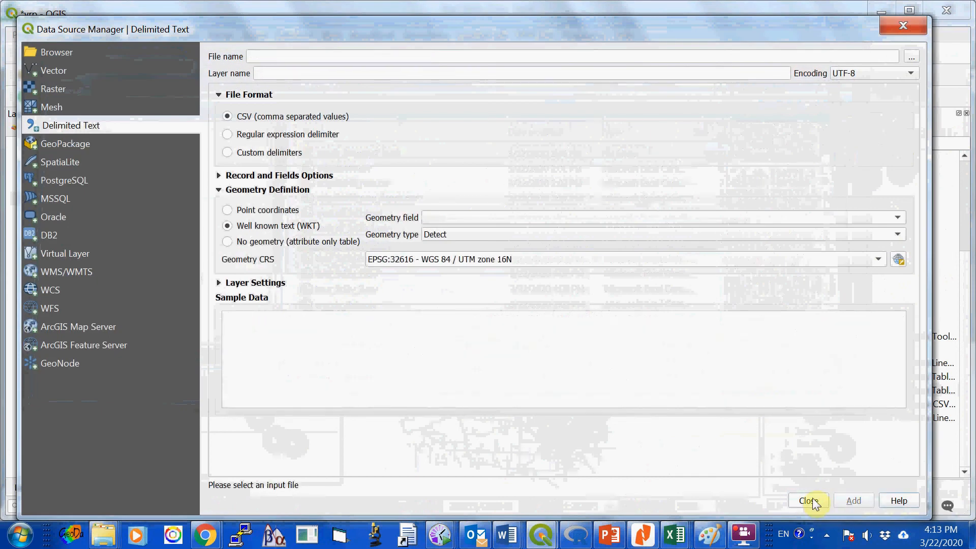
left_click(806, 501)
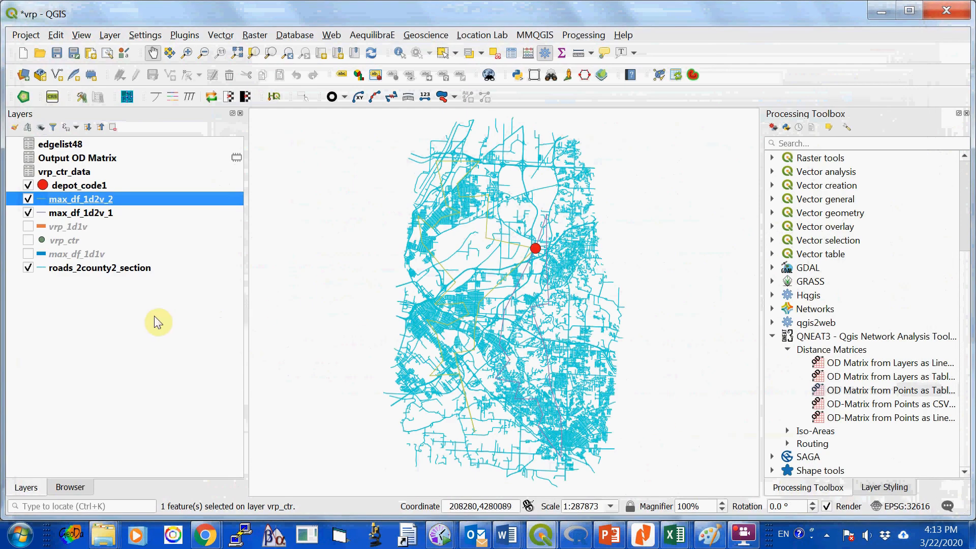
- Set the line width of the max_df_1d2v_1 layer to 1.26 mm in its symbology
left_click(111, 216)
right_click(112, 215)
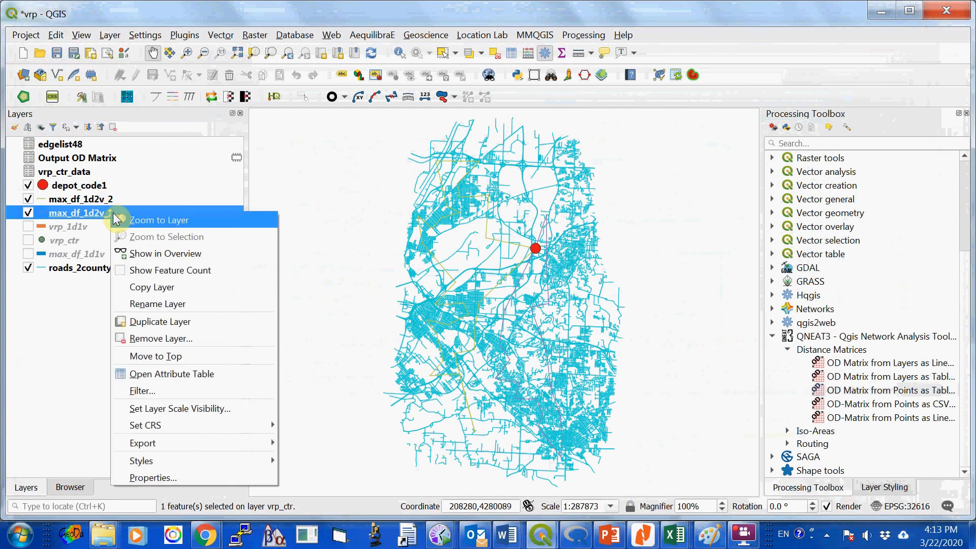
left_click(155, 477)
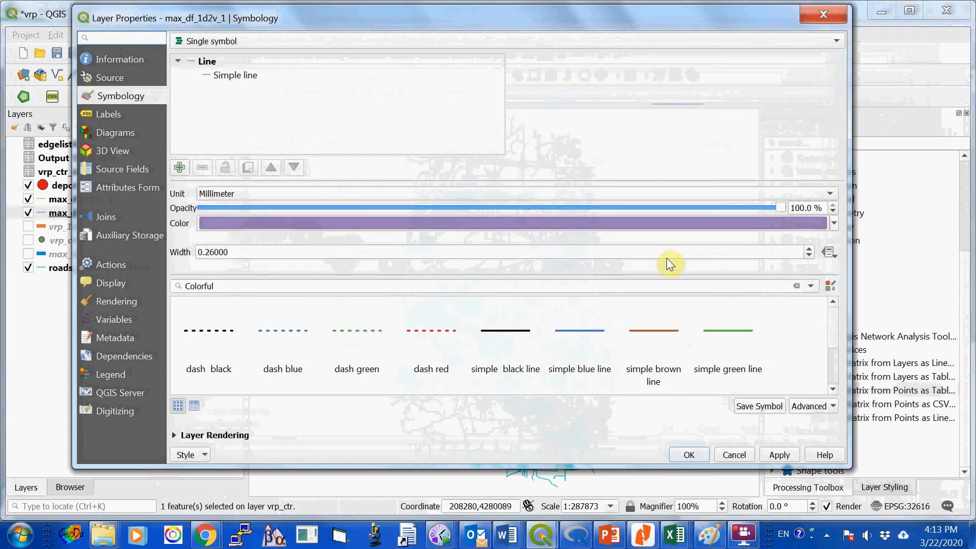
double_click(808, 249)
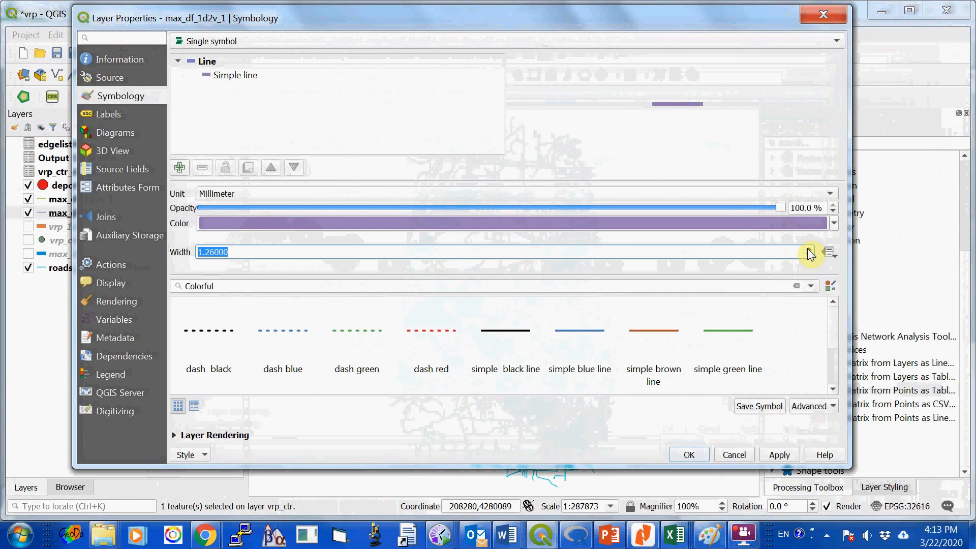
left_click(707, 452)
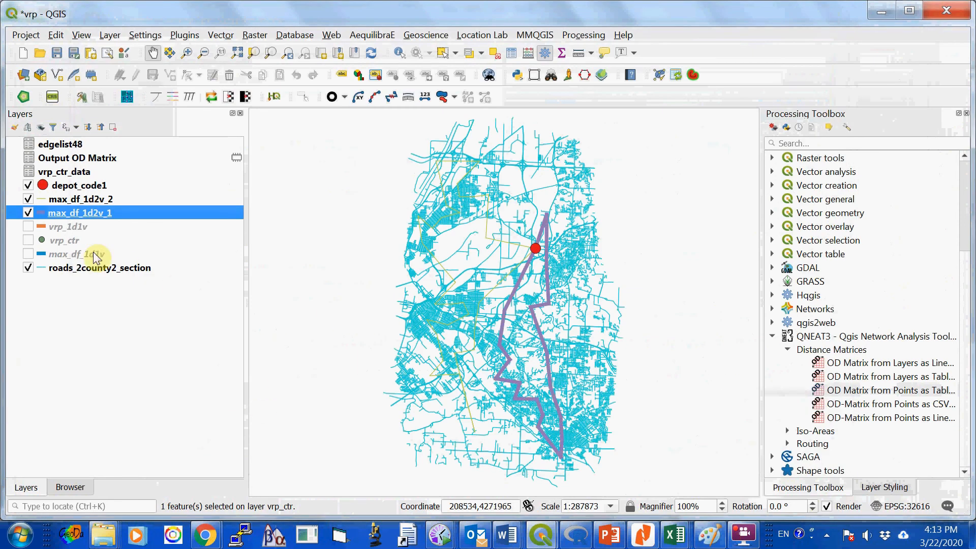
- Style the max_df_1d2v_2 layer with a 1.26 mm line width and the dark olive color #8f9f23
left_click(103, 200)
right_click(102, 200)
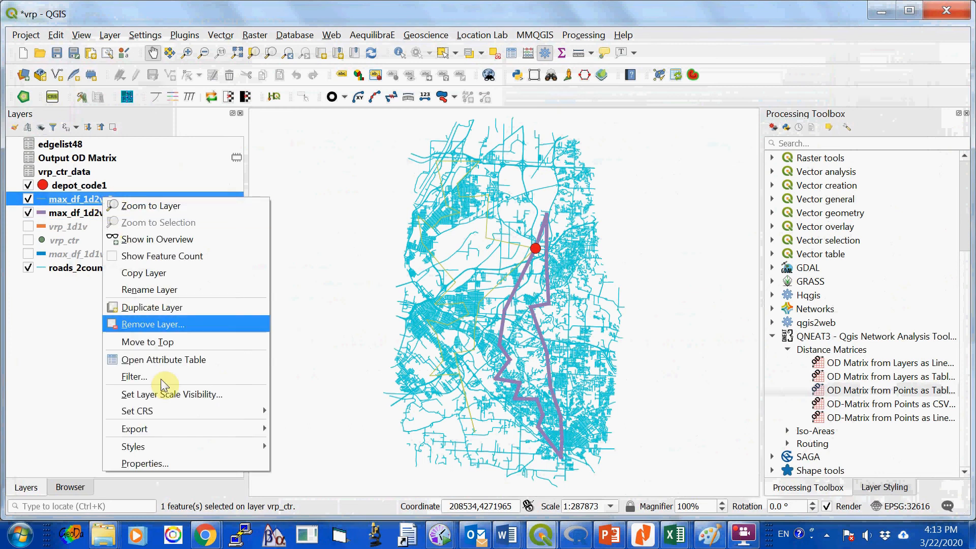
left_click(154, 460)
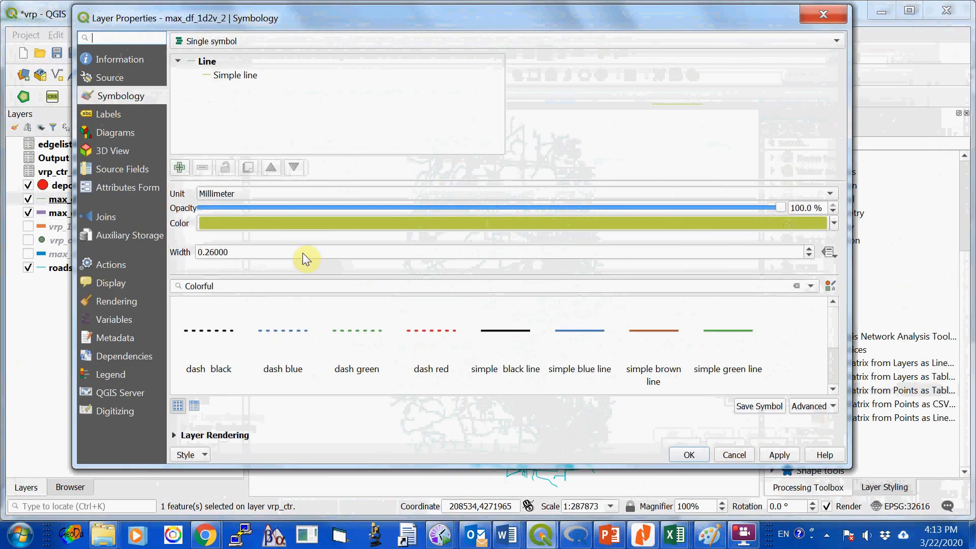
left_click(809, 249)
left_click(808, 249)
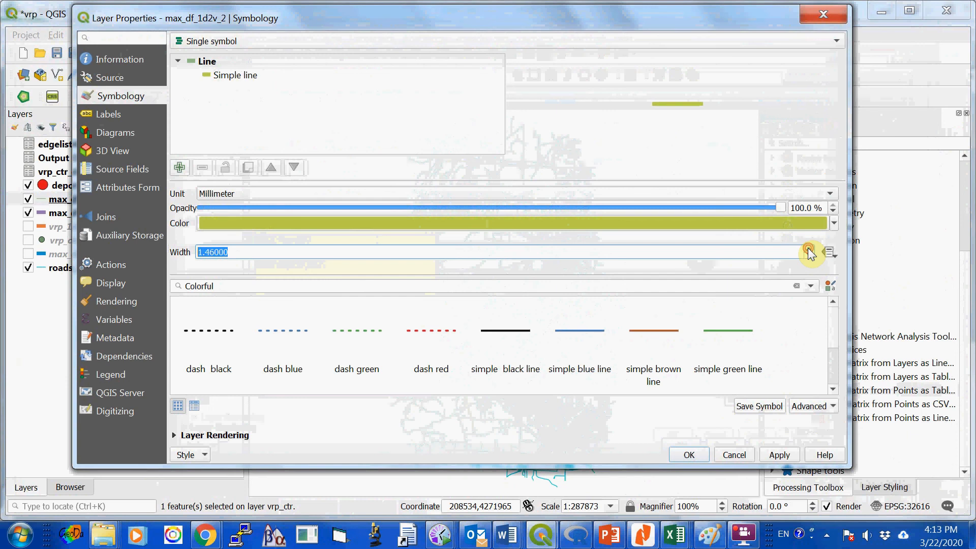
left_click(809, 254)
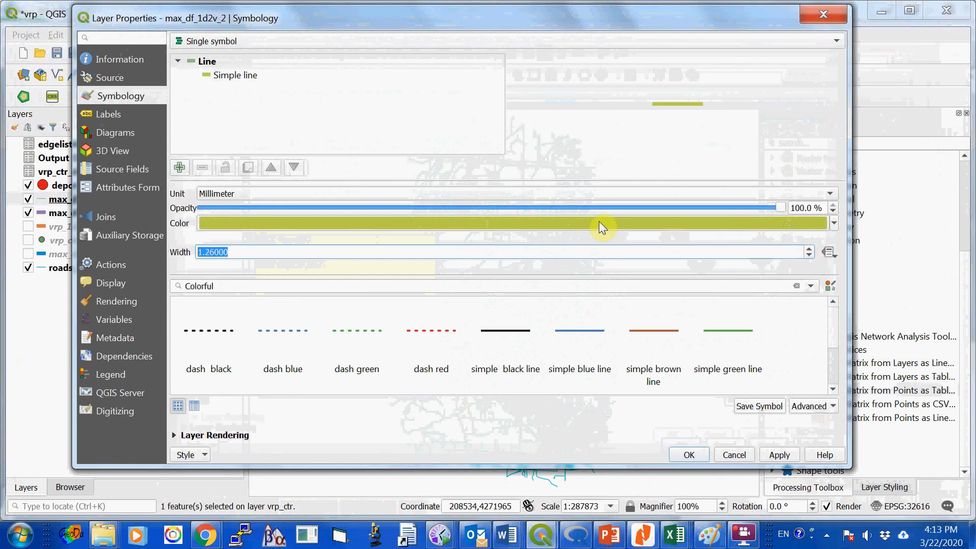
left_click(598, 221)
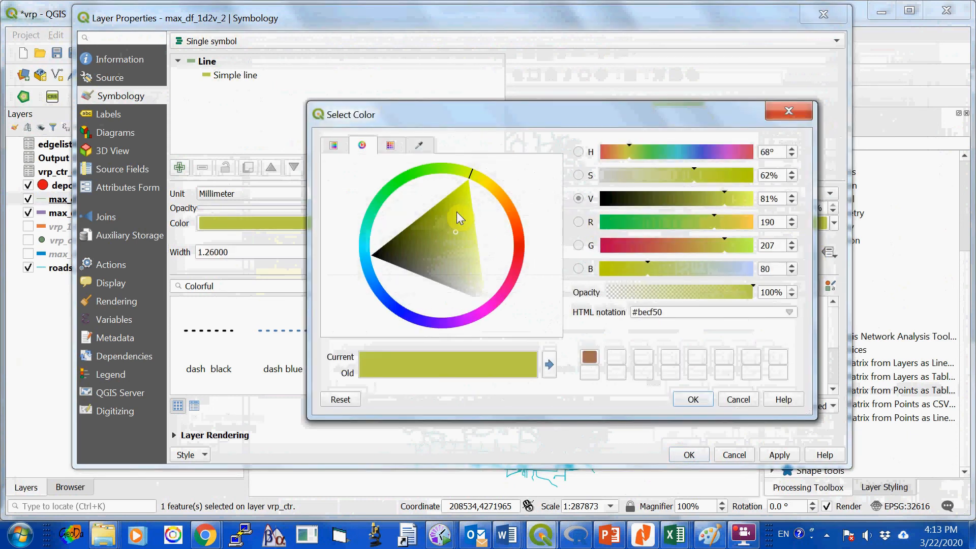
left_click(434, 224)
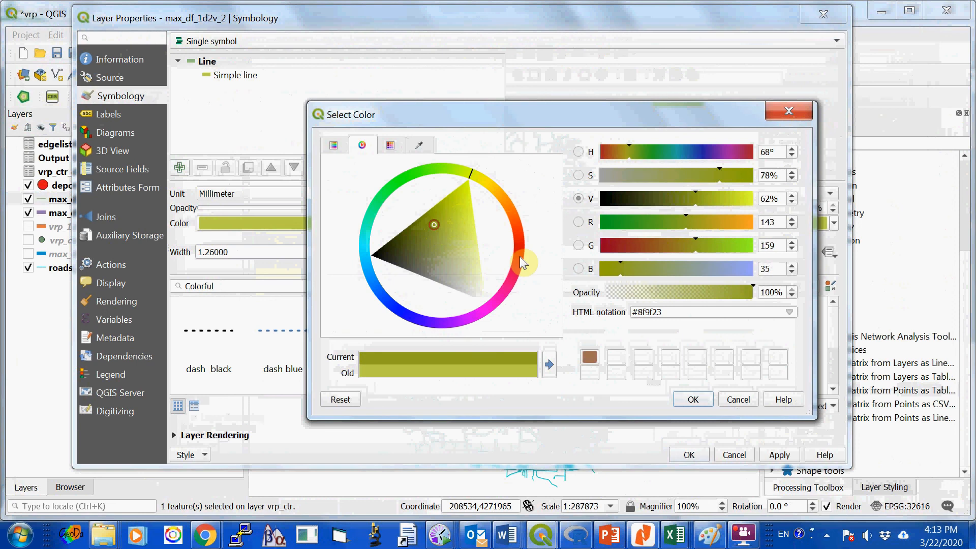
left_click(692, 399)
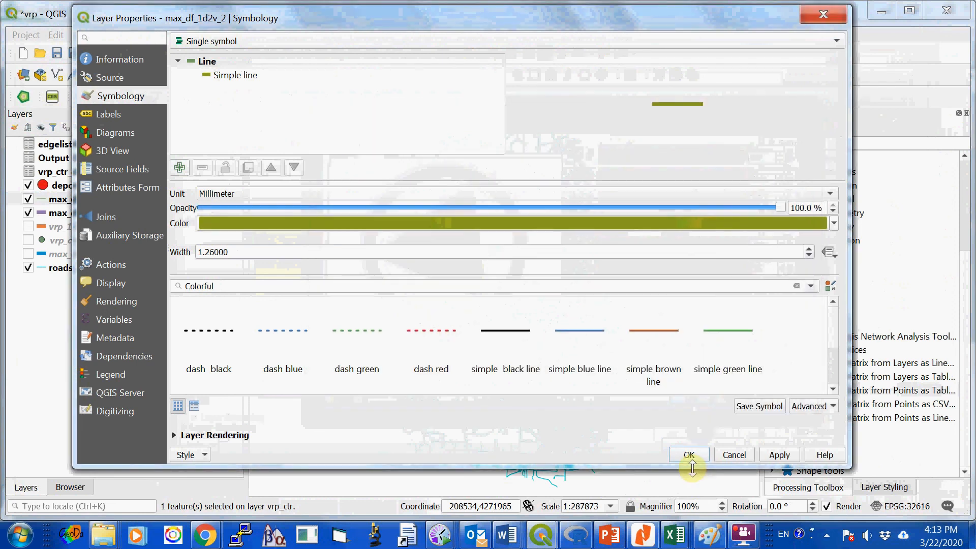
left_click(688, 455)
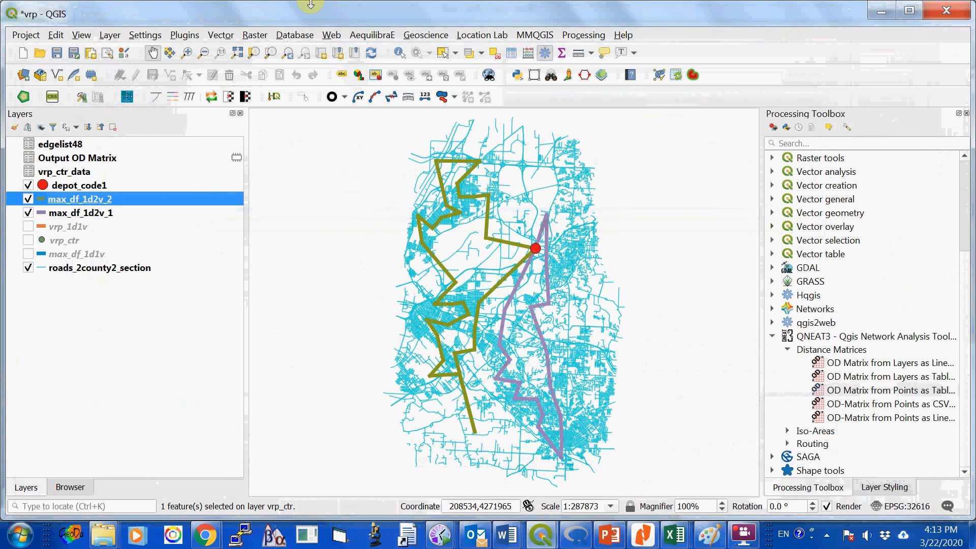
- Switch to RGui, bring the VRP_routes2lines2020.R script to the front, and widen its editor window
left_click(576, 540)
left_click_drag(231, 73, 285, 235)
left_click_drag(397, 237, 300, 75)
left_click(866, 480)
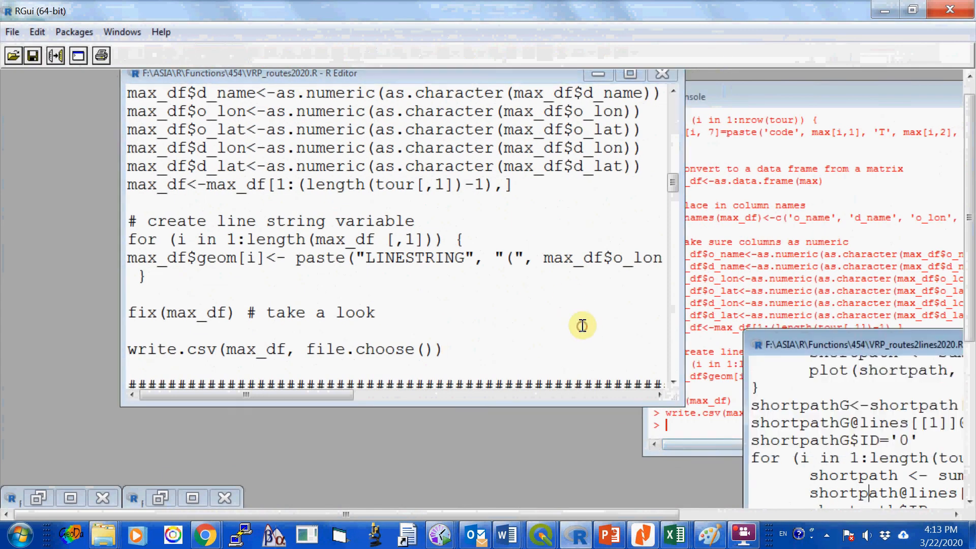
left_click_drag(561, 227, 204, 113)
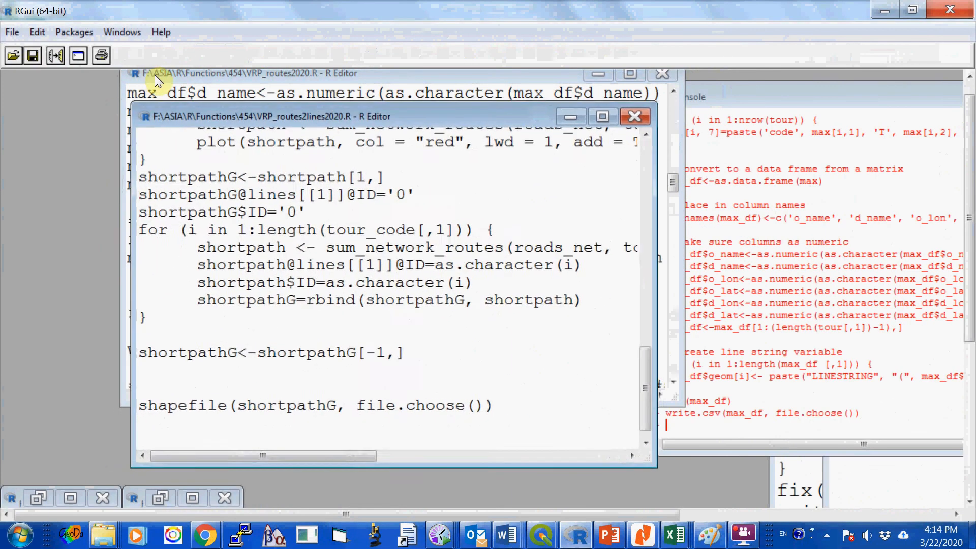
left_click_drag(155, 75, 188, 79)
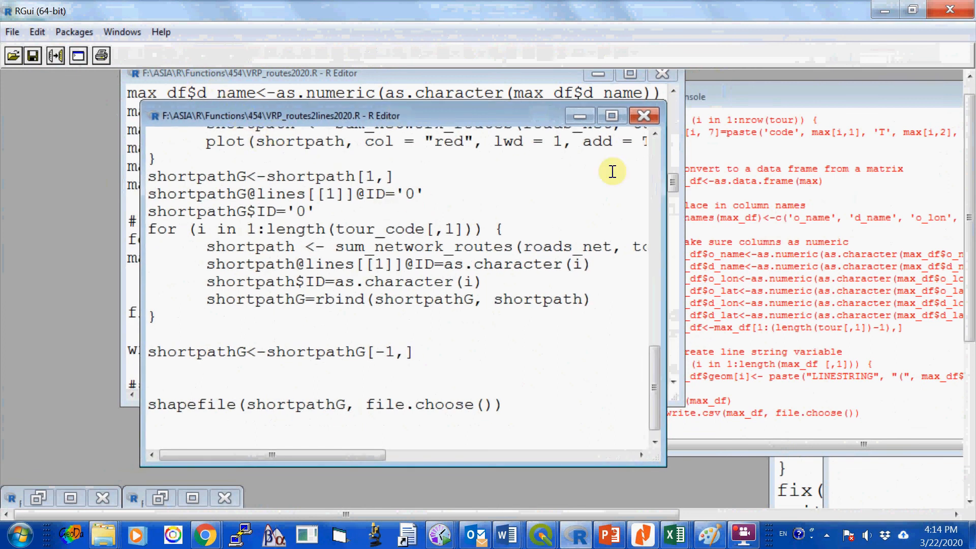
left_click_drag(665, 173, 718, 173)
left_click_drag(426, 114, 500, 108)
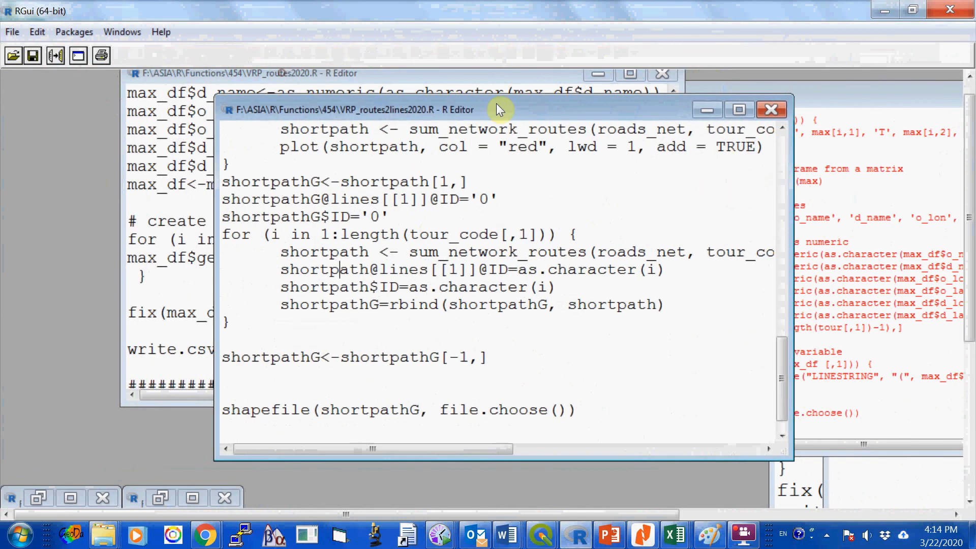
- Review the VRP_routes2lines2020.R script's sections on libraries, the roads shapefile, the routing graph, and the tour files
scroll(432, 232, "up", 8)
scroll(292, 158, "up", 7)
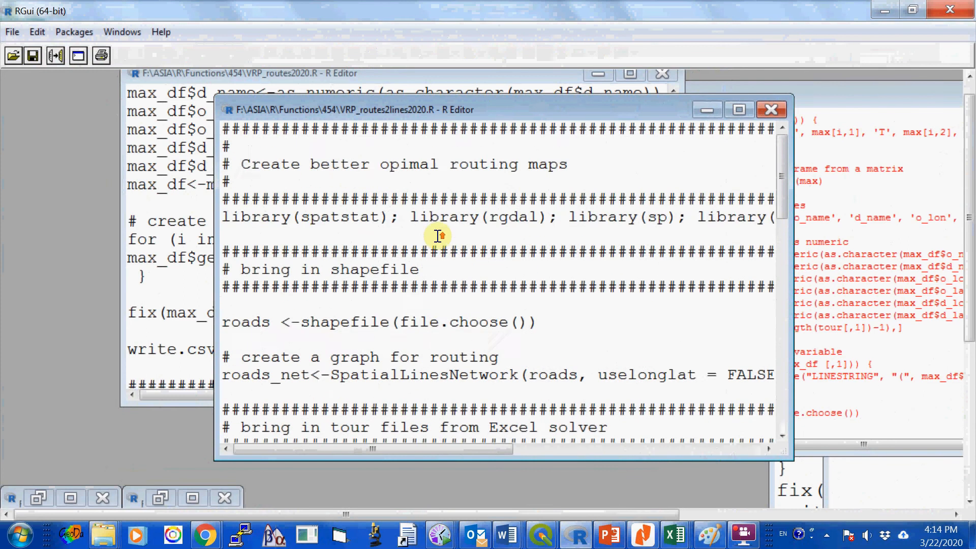
scroll(438, 236, "down", 6)
scroll(438, 235, "down", 2)
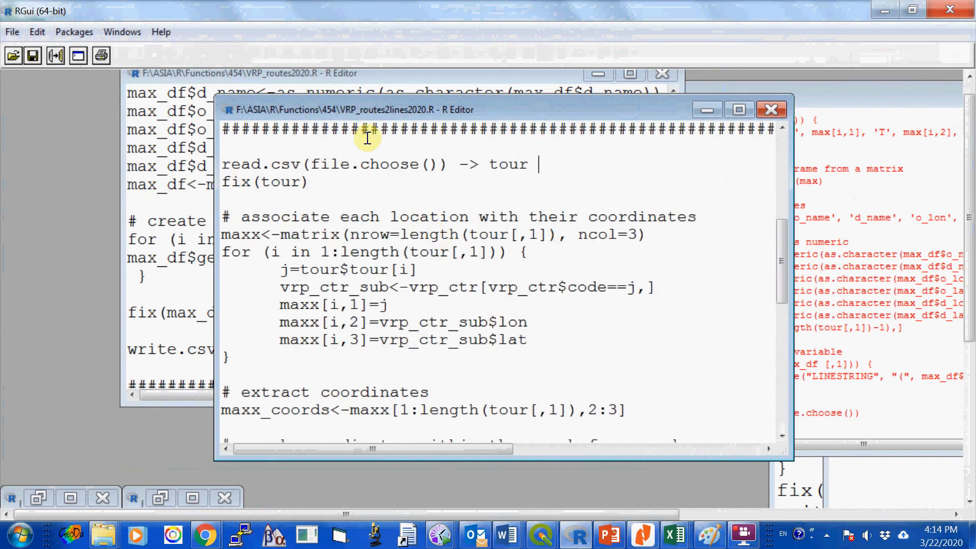
scroll(554, 221, "up", 4)
scroll(554, 221, "down", 2)
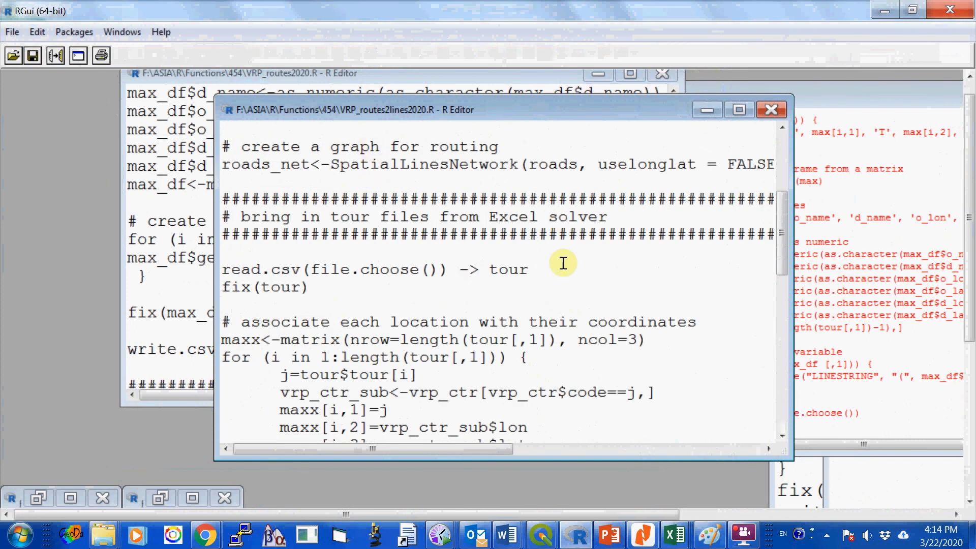
scroll(564, 263, "up", 4)
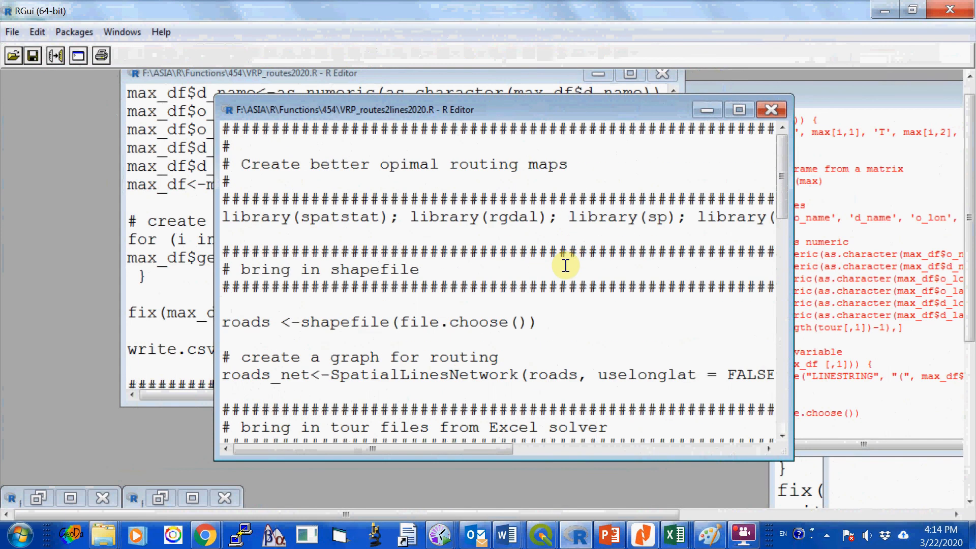
- Run the read.csv line of VRP_routes2lines2020.R and load tour_1d2v_1.csv as the tour table
scroll(566, 265, "down", 2)
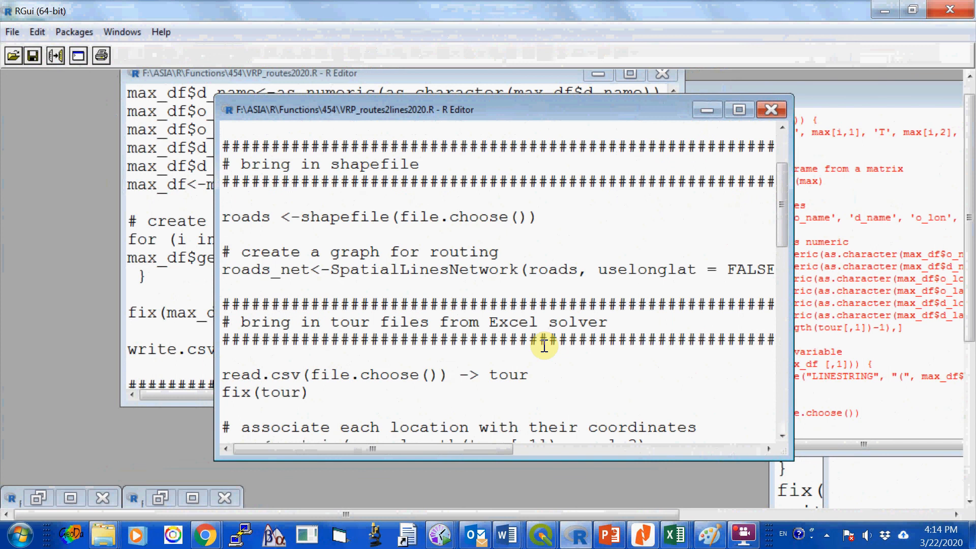
scroll(394, 234, "down", 3)
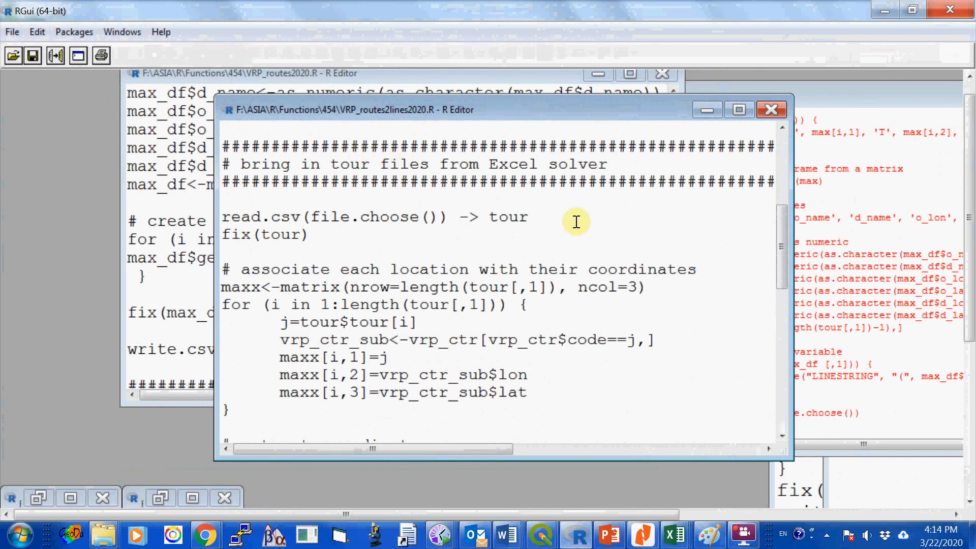
left_click_drag(577, 217, 222, 217)
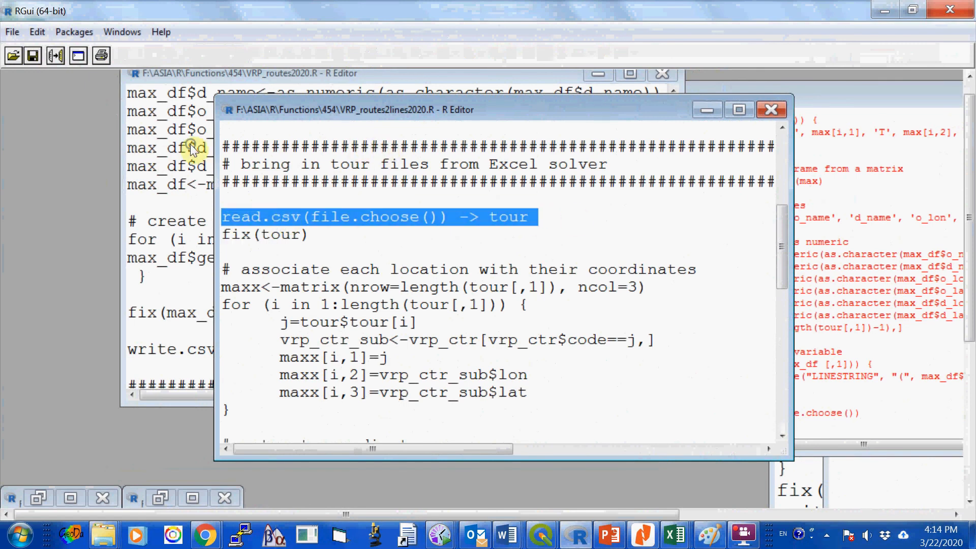
right_click(284, 216)
left_click(352, 226)
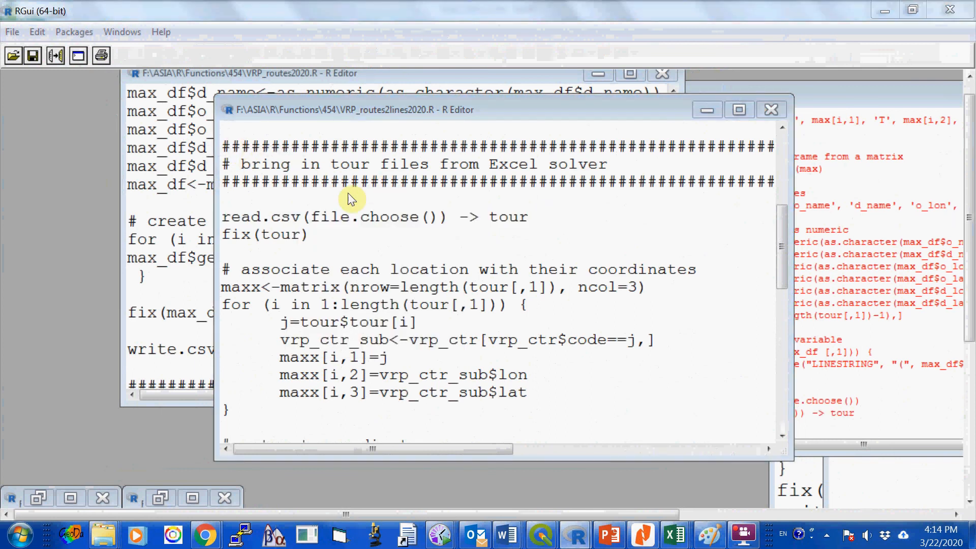
scroll(506, 130, "down", 6)
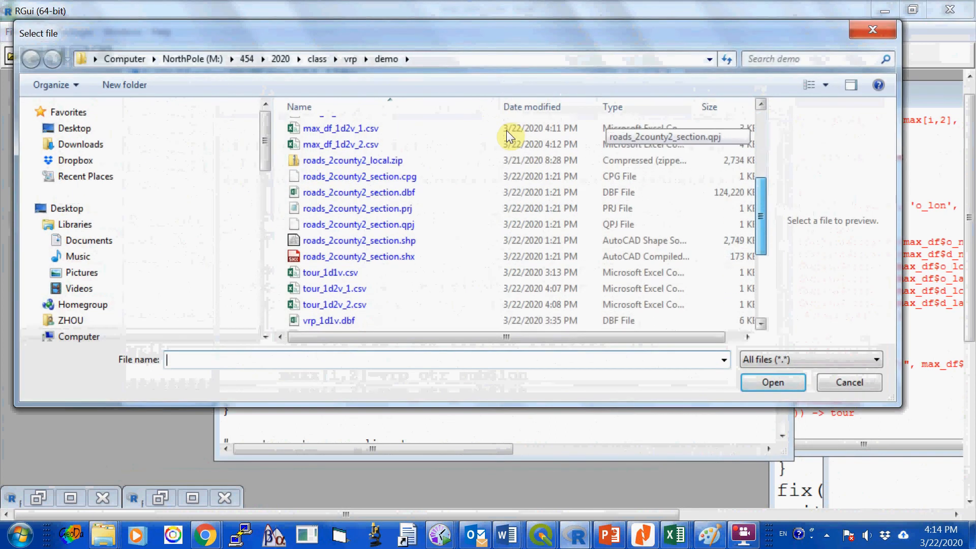
scroll(505, 135, "up", 2)
scroll(504, 127, "up", 1)
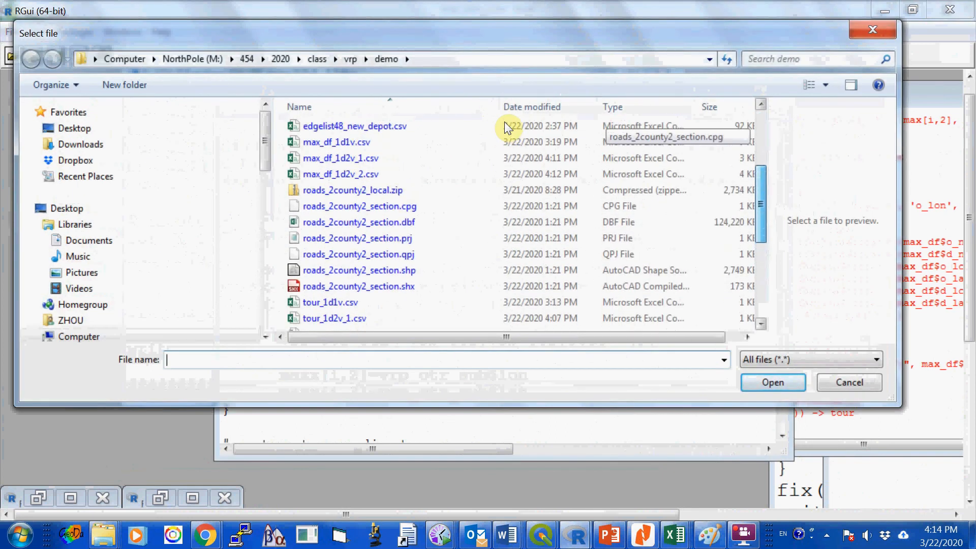
scroll(502, 160, "down", 4)
scroll(504, 164, "up", 1)
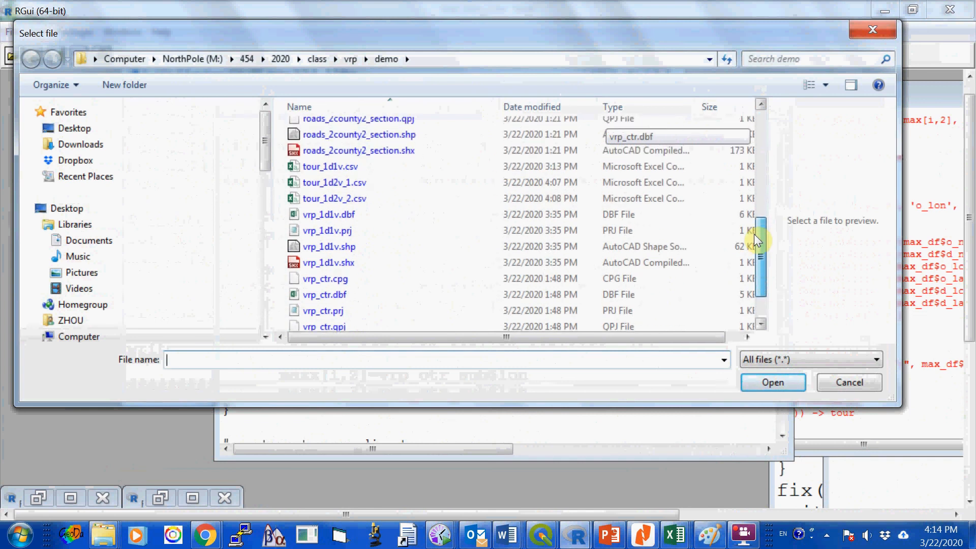
left_click(345, 184)
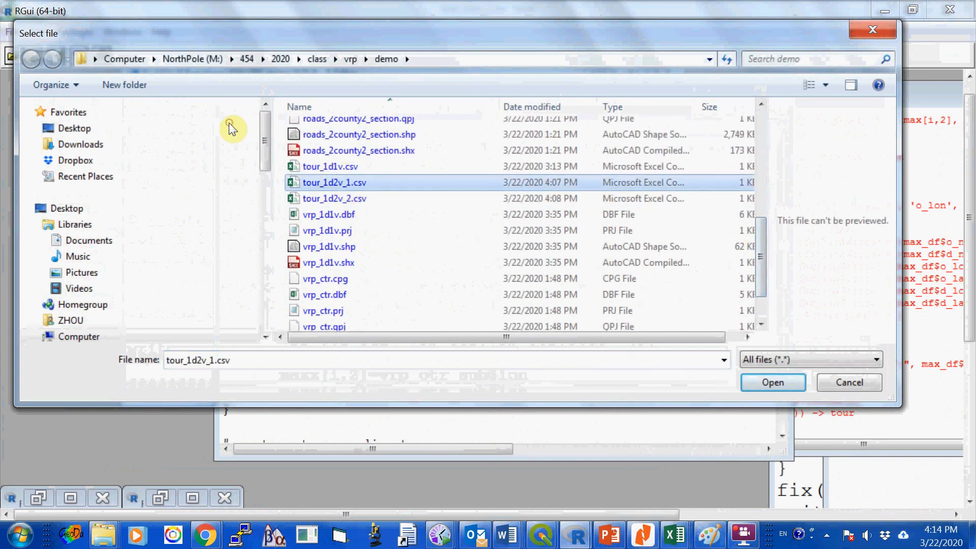
left_click(772, 384)
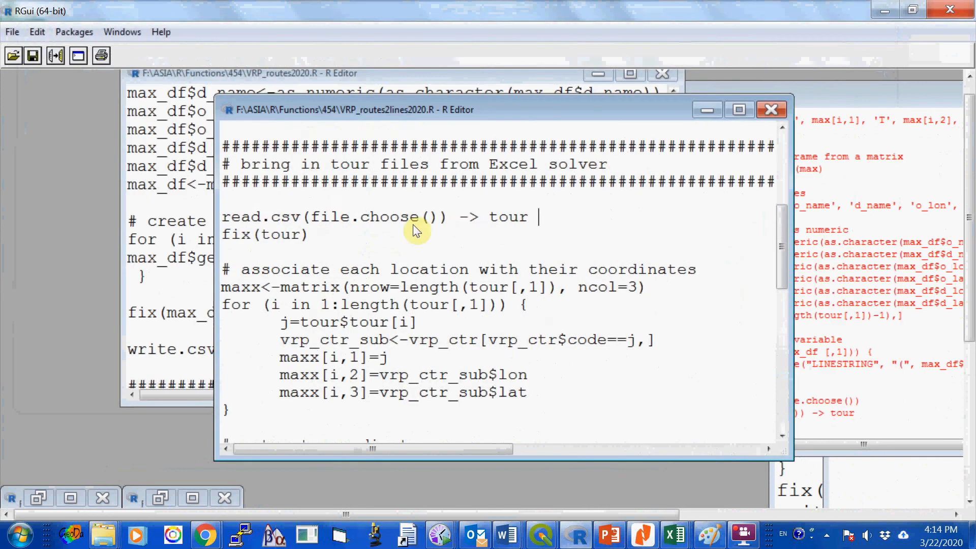
- Run the code that matches each tour stop to its coordinates in maxx and extracts columns 2:3 into maxx_coords
scroll(533, 311, "down", 3)
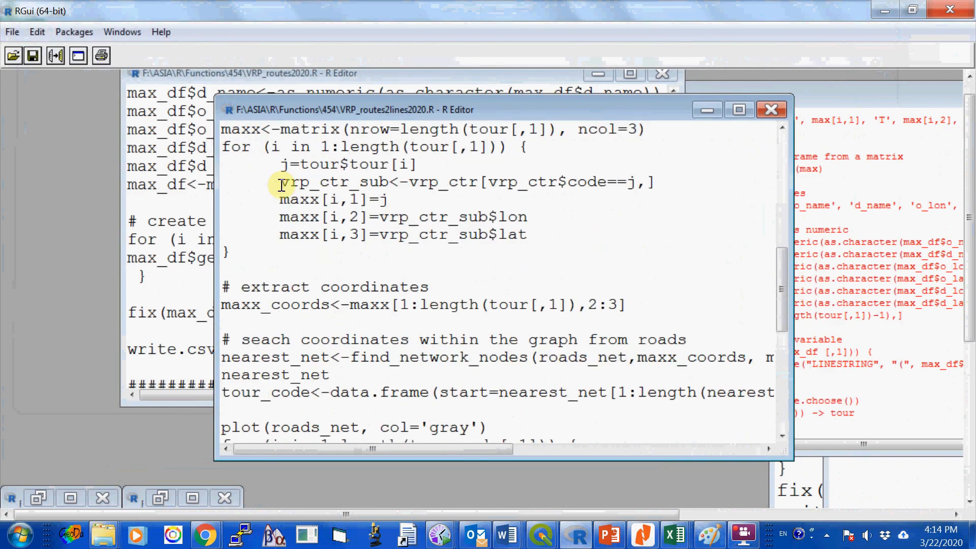
scroll(354, 266, "up", 1)
left_click_drag(355, 266, 140, 122)
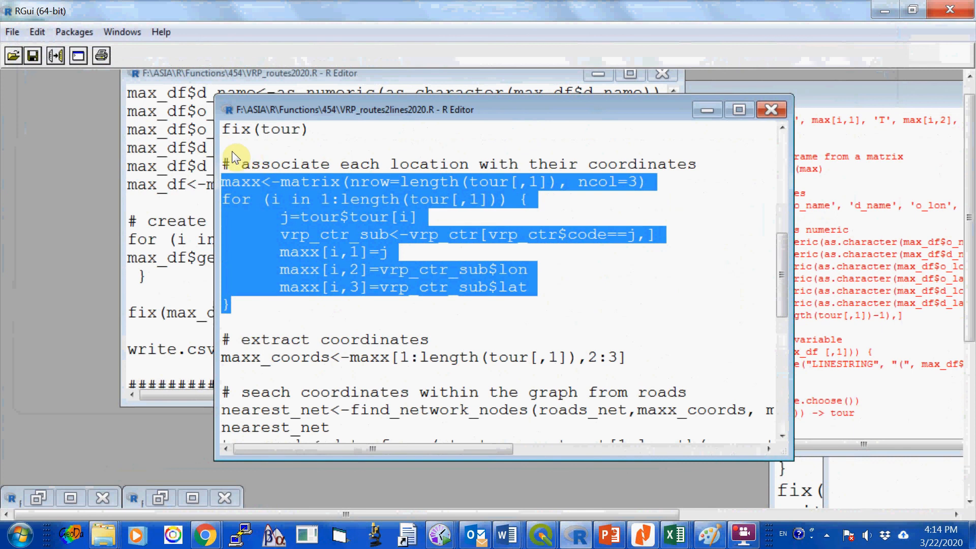
right_click(348, 227)
left_click(378, 237)
scroll(374, 337, "down", 2)
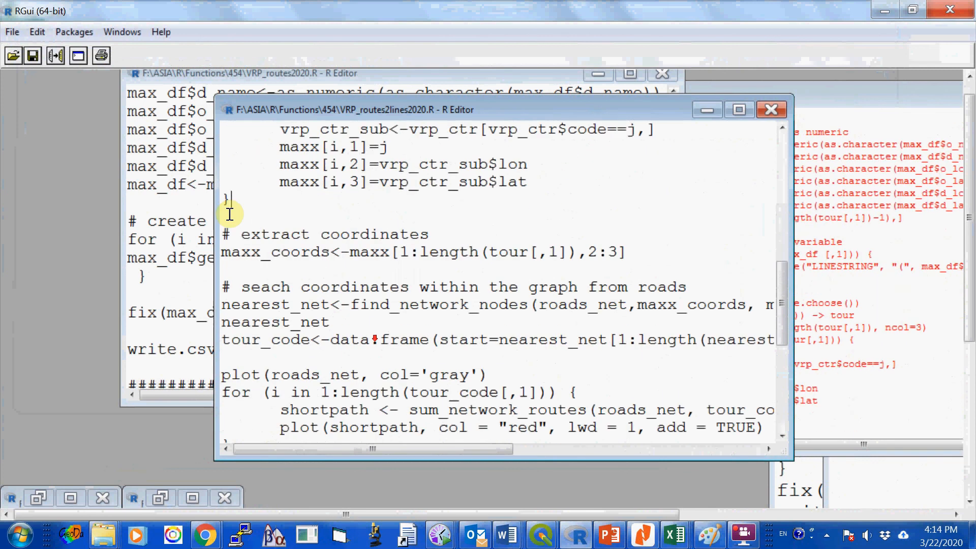
left_click_drag(254, 264, 209, 249)
right_click(258, 253)
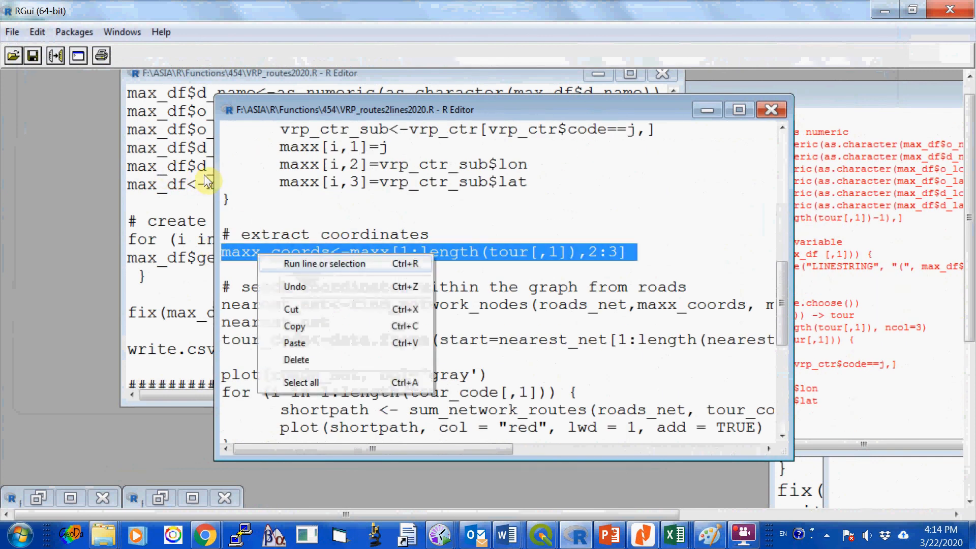
key("Return")
- Widen the script editor and run the nearest_net lines that find road network nodes with maxdist=900
scroll(246, 361, "down", 2)
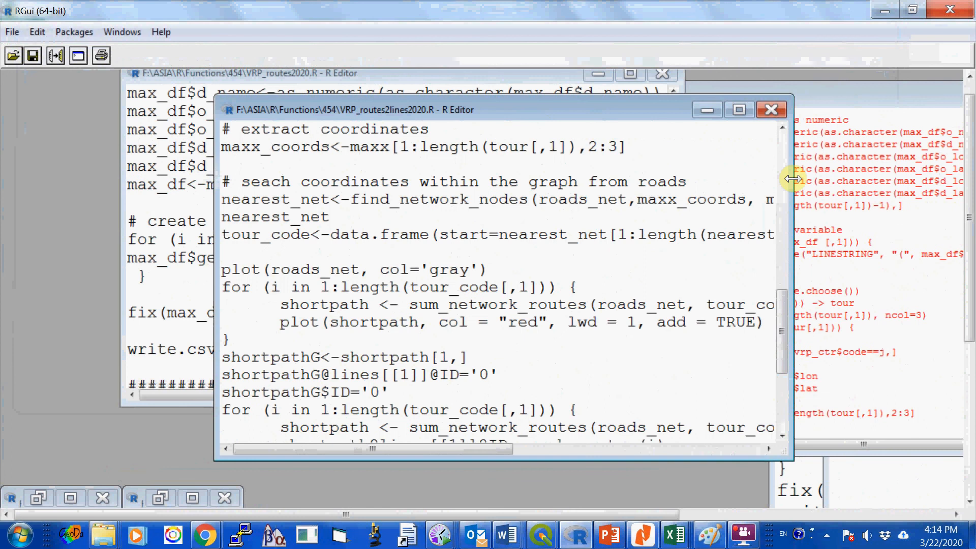
left_click_drag(792, 179, 935, 178)
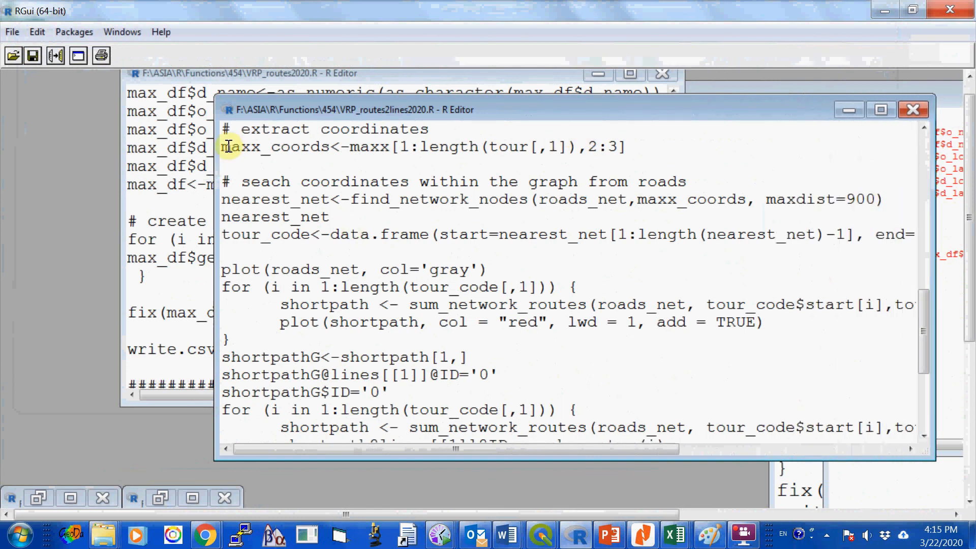
left_click_drag(222, 199, 330, 217)
right_click(253, 204)
left_click(285, 209)
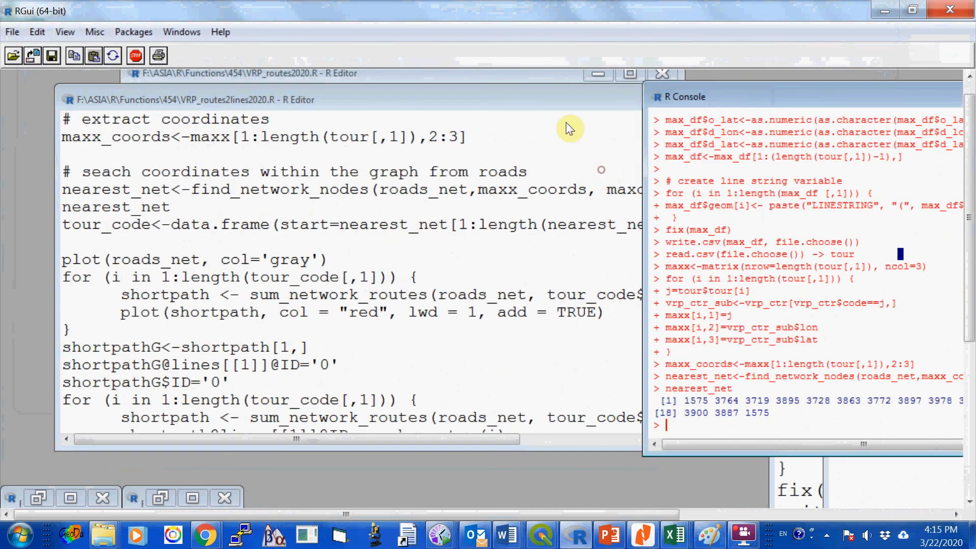
- Rearrange the console and script windows, then run the tour_code data frame line and plot roads_net in gray
left_click_drag(535, 68, 583, 83)
left_click_drag(248, 66, 359, 62)
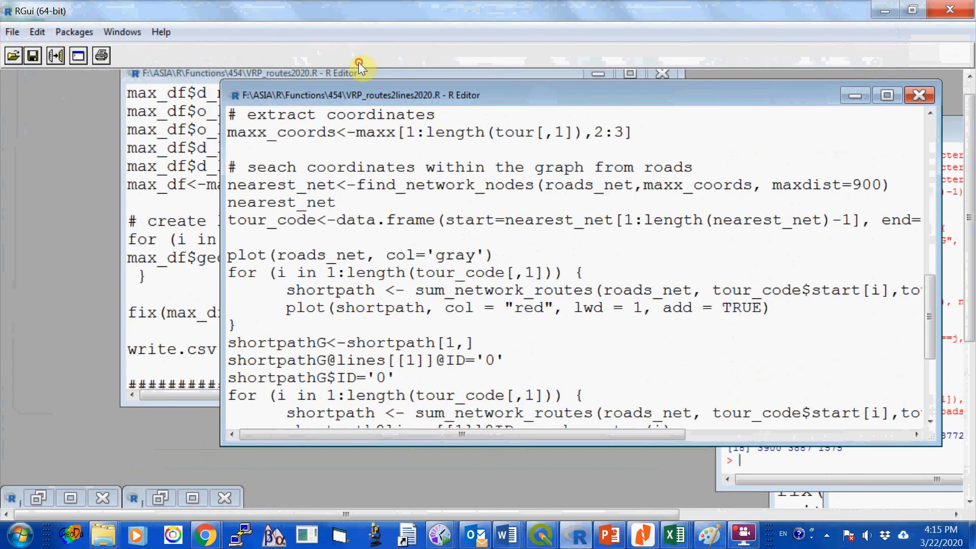
left_click_drag(275, 239, 204, 220)
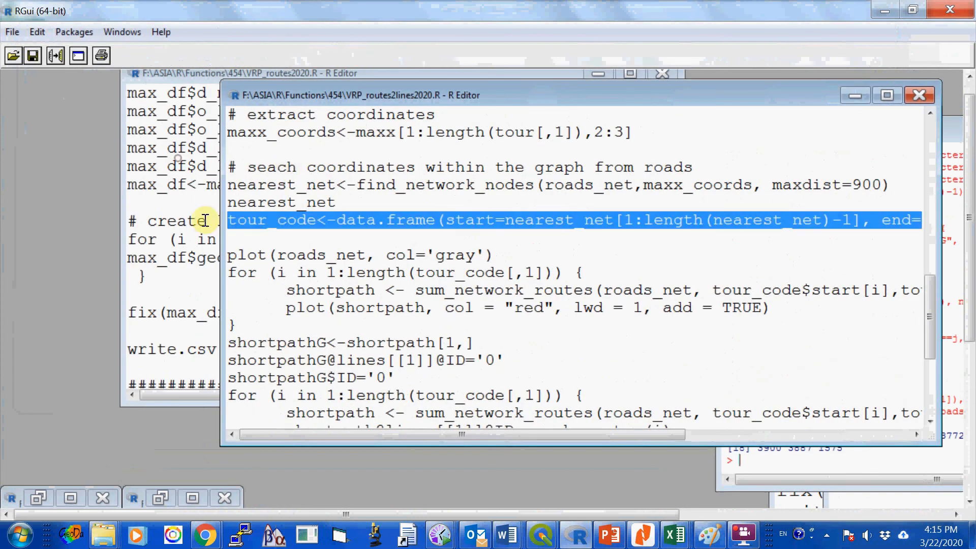
right_click(181, 147)
left_click(213, 151)
left_click_drag(342, 170, 227, 254)
right_click(272, 256)
left_click(305, 268)
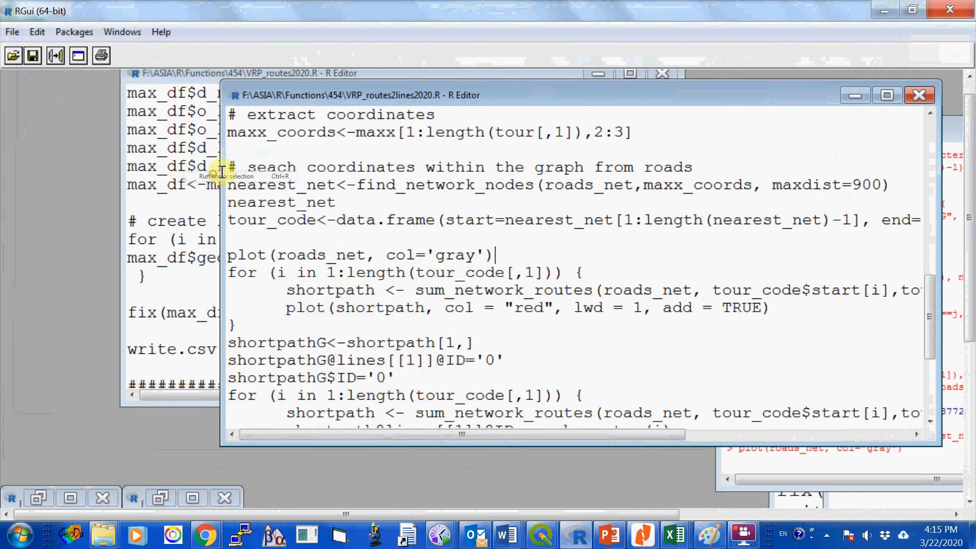
- Narrow the script editor and rearrange the R windows so the road network plot sits beside the script
left_click_drag(334, 60, 239, 61)
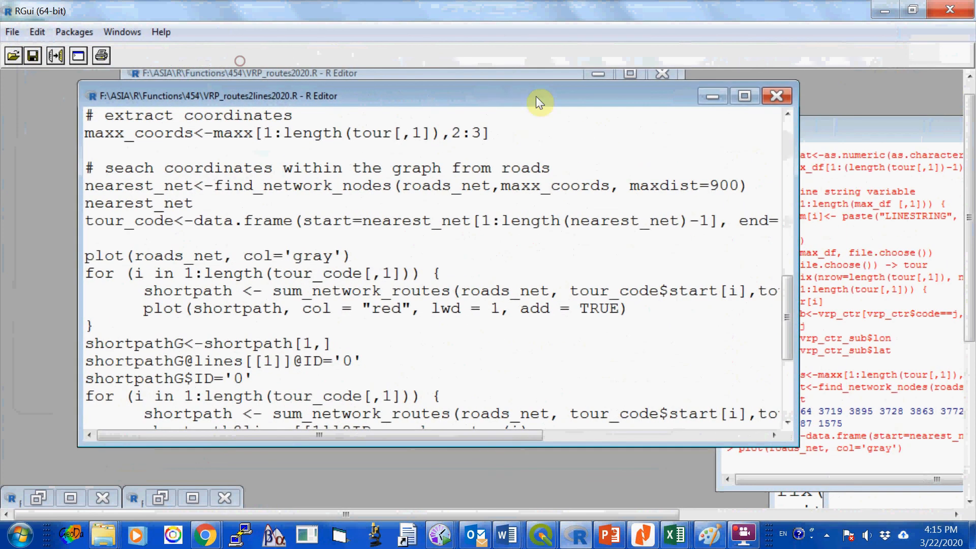
left_click_drag(561, 92, 562, 222)
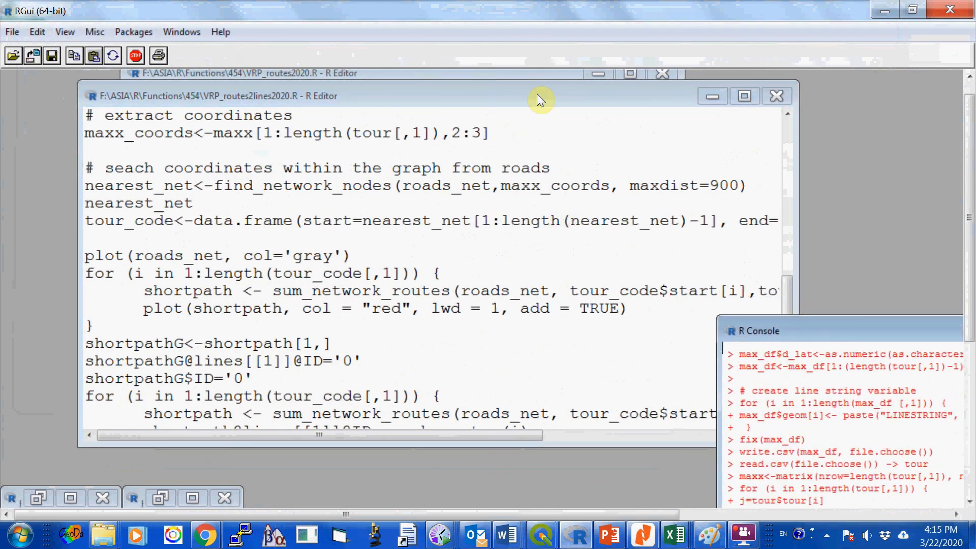
left_click_drag(532, 94, 411, 96)
left_click_drag(520, 211, 488, 88)
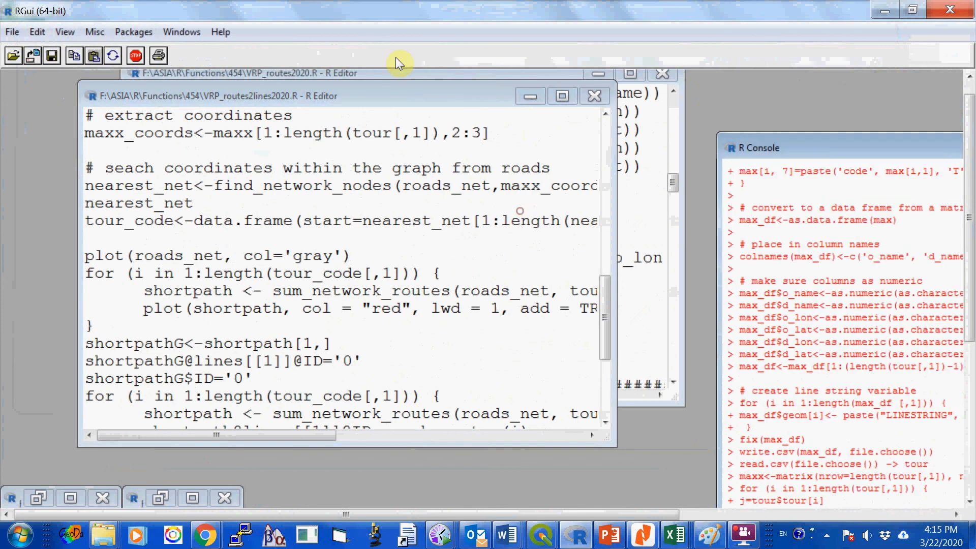
left_click(460, 111)
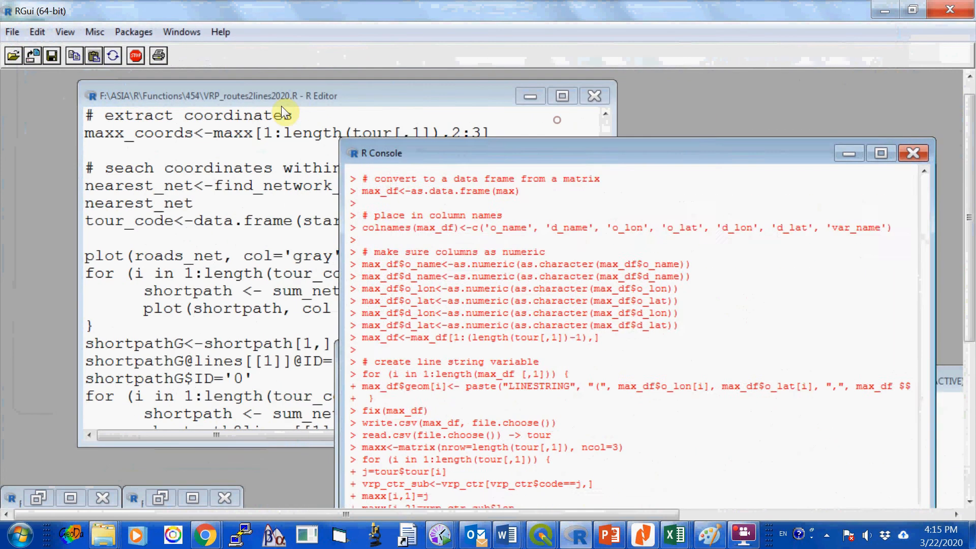
left_click_drag(282, 106, 254, 114)
left_click_drag(914, 380, 609, 71)
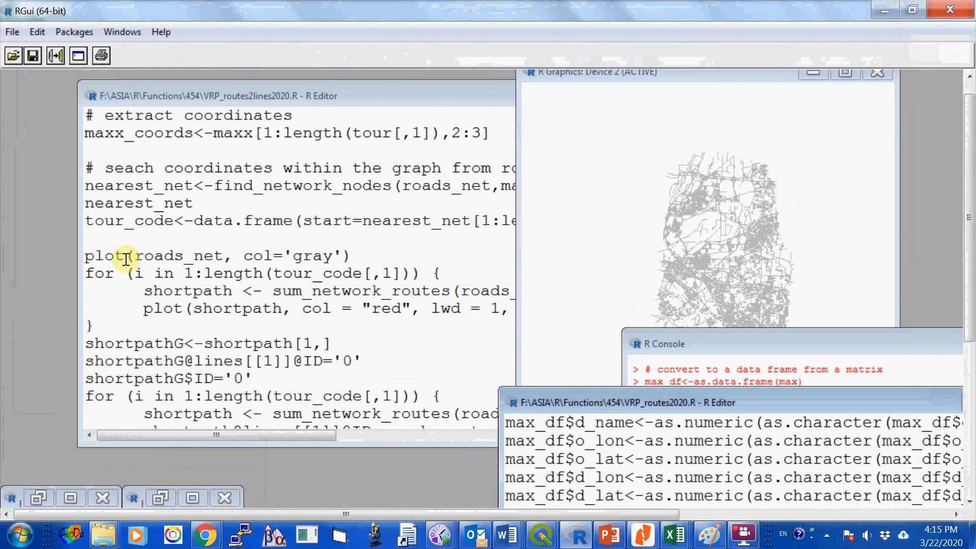
- Run the first tour_code loop to compute the shortest paths and plot them in red over the road network
left_click(122, 325)
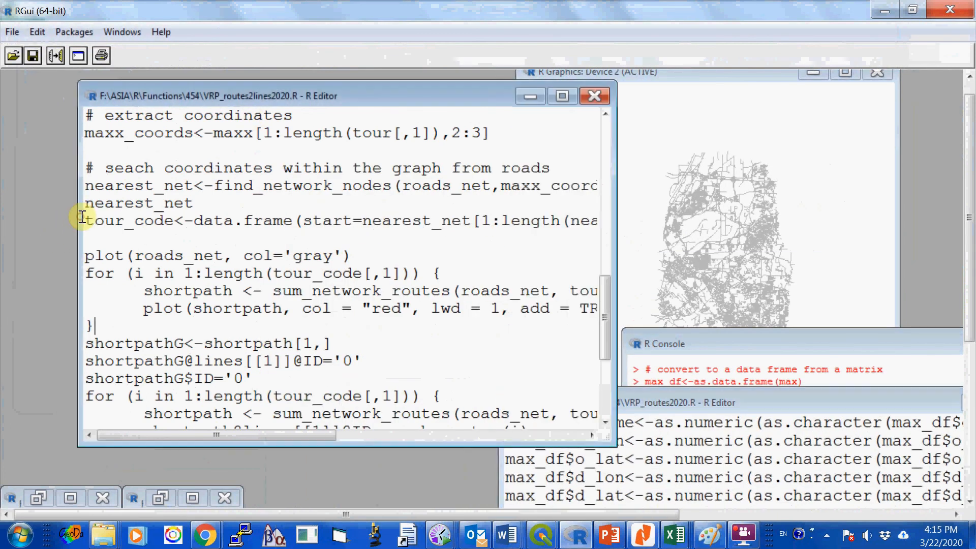
scroll(143, 317, "down", 1)
scroll(144, 318, "down", 1)
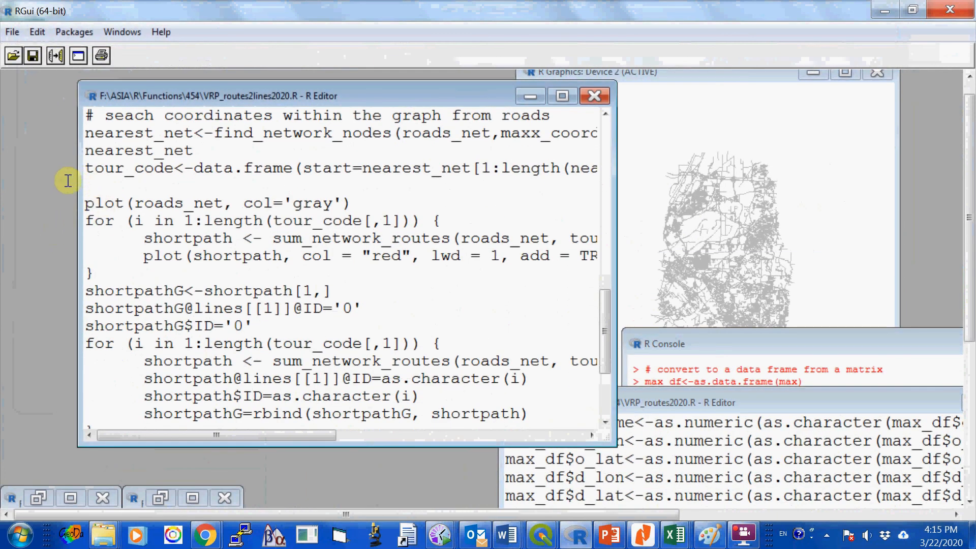
key("shift+Up")
key("shift+Up")
key("shift+Up")
key("shift+Home")
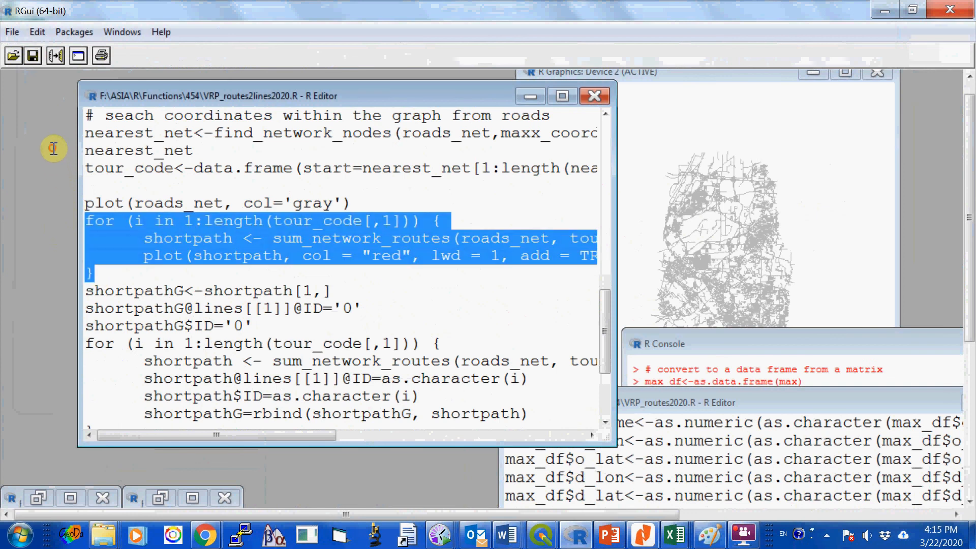
right_click(190, 239)
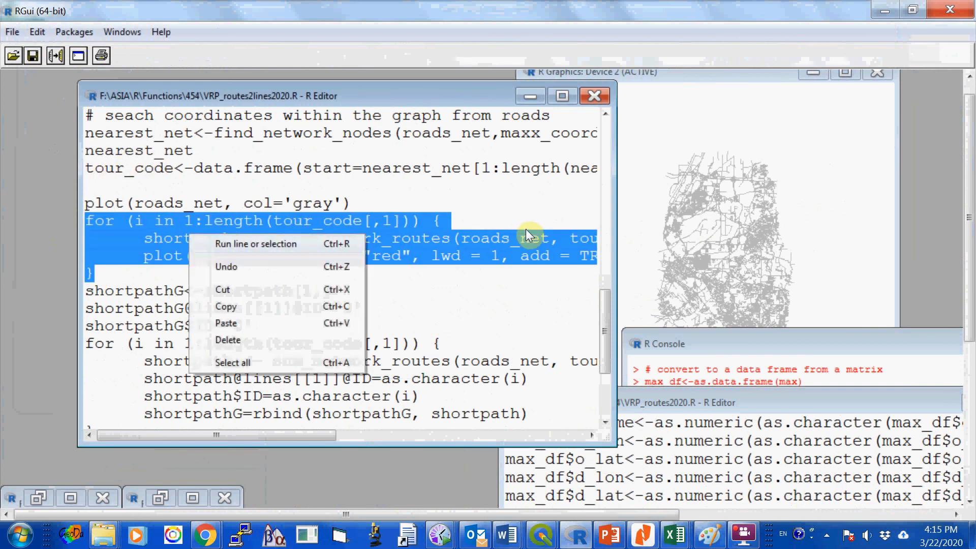
key("ctrl+r")
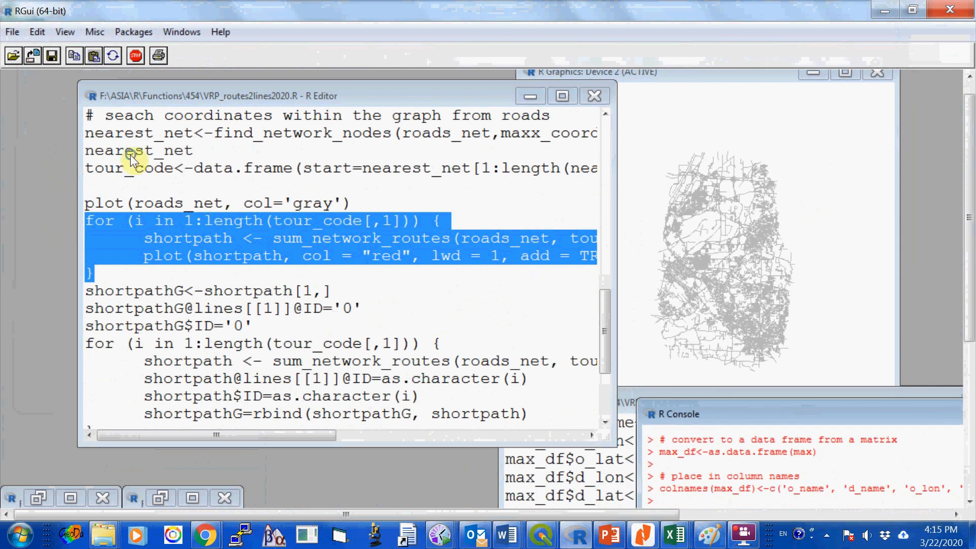
right_click(195, 232)
left_click(250, 241)
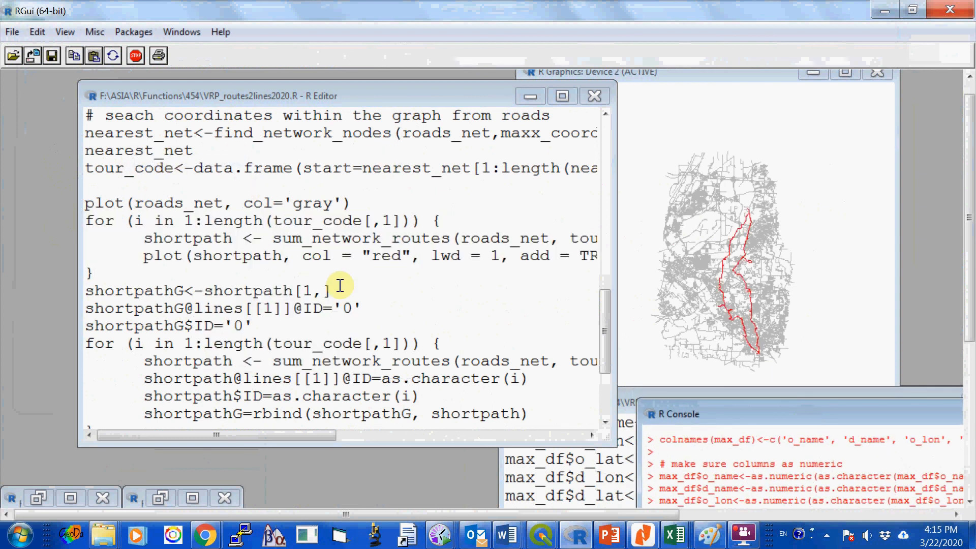
- Run the block that combines all shortest paths into shortpathG with IDs and removes its first record
scroll(340, 285, "down", 2)
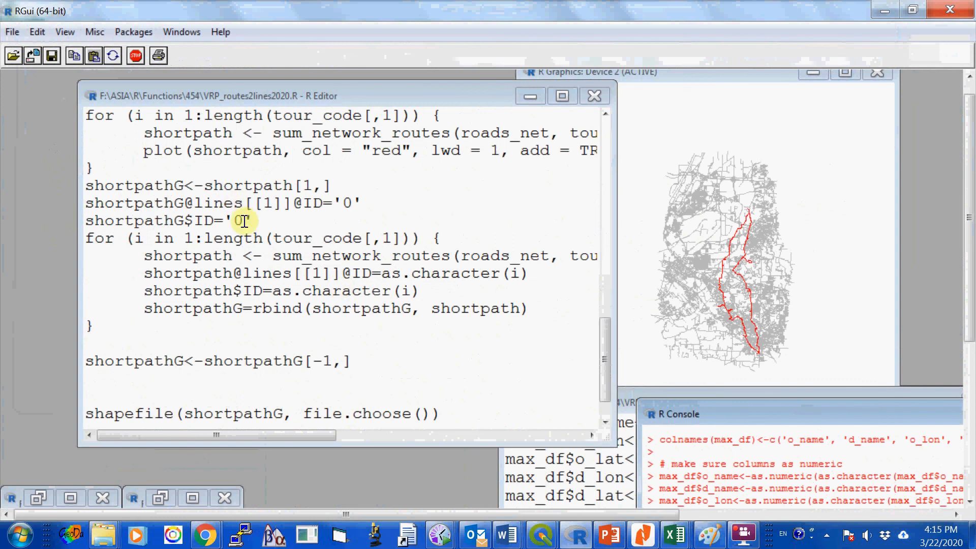
left_click_drag(350, 376, 48, 124)
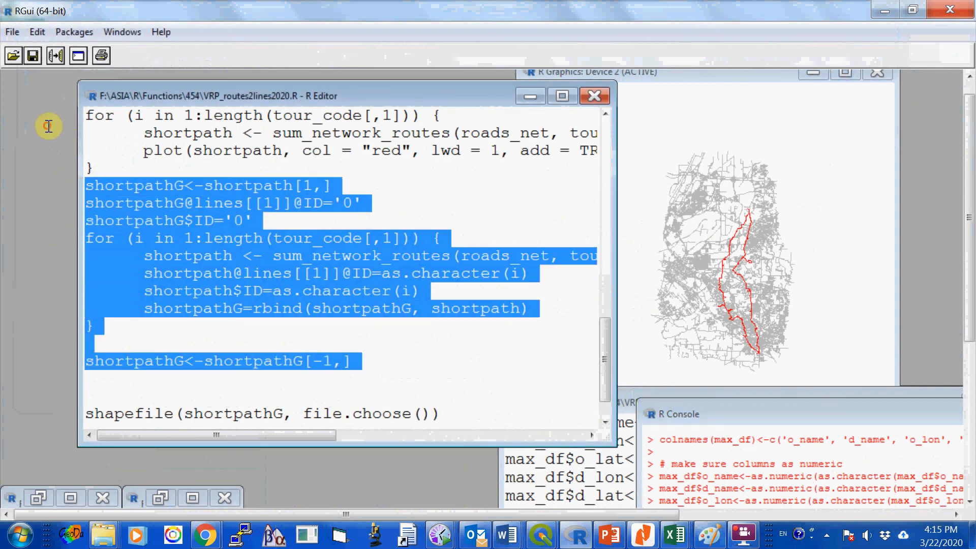
right_click(192, 201)
left_click(218, 213)
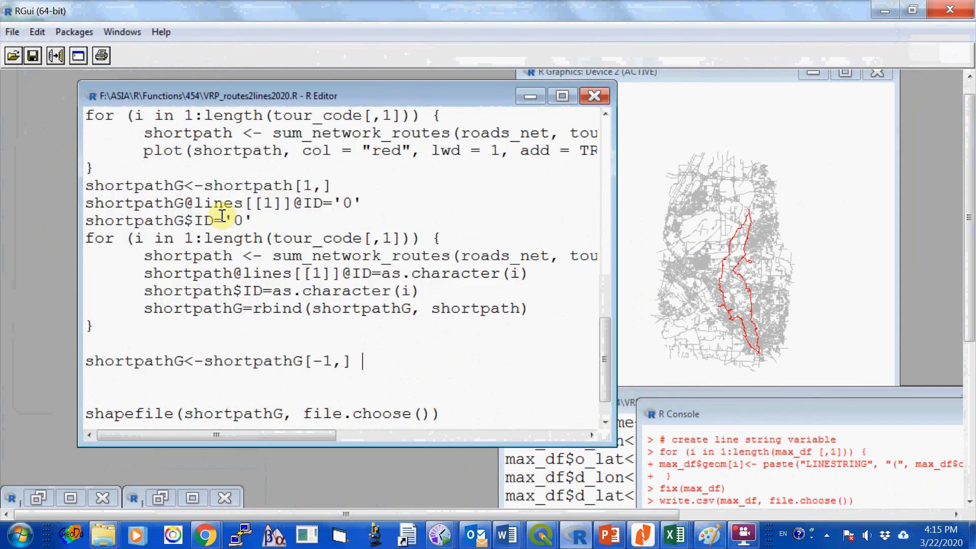
- Run the shapefile(shortpathG, file.choose()) line to start exporting the combined route lines
scroll(229, 226, "down", 1)
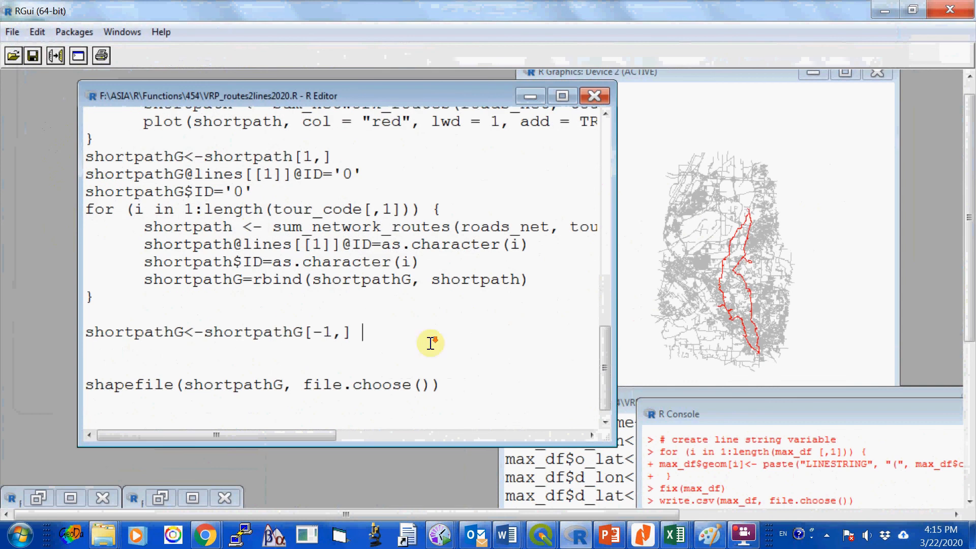
left_click_drag(460, 385, 85, 385)
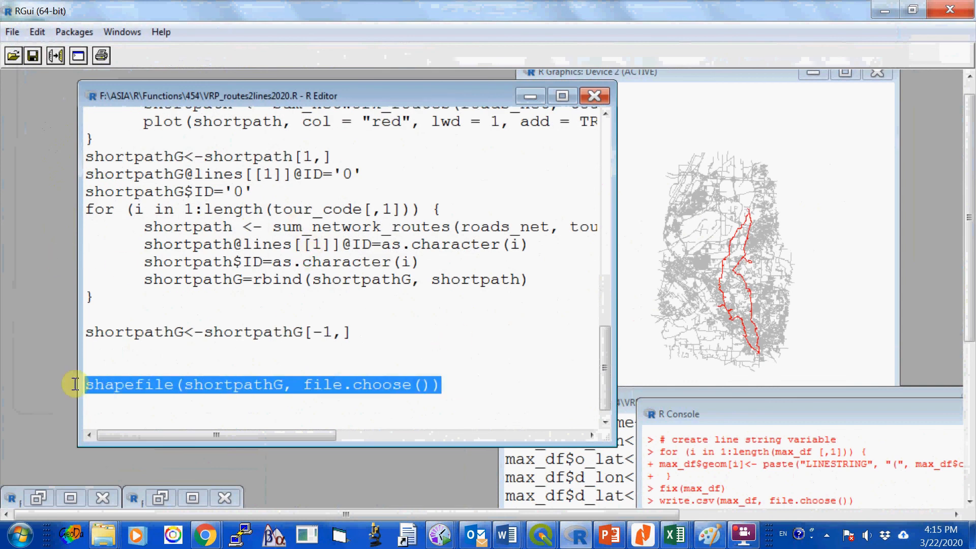
right_click(239, 381)
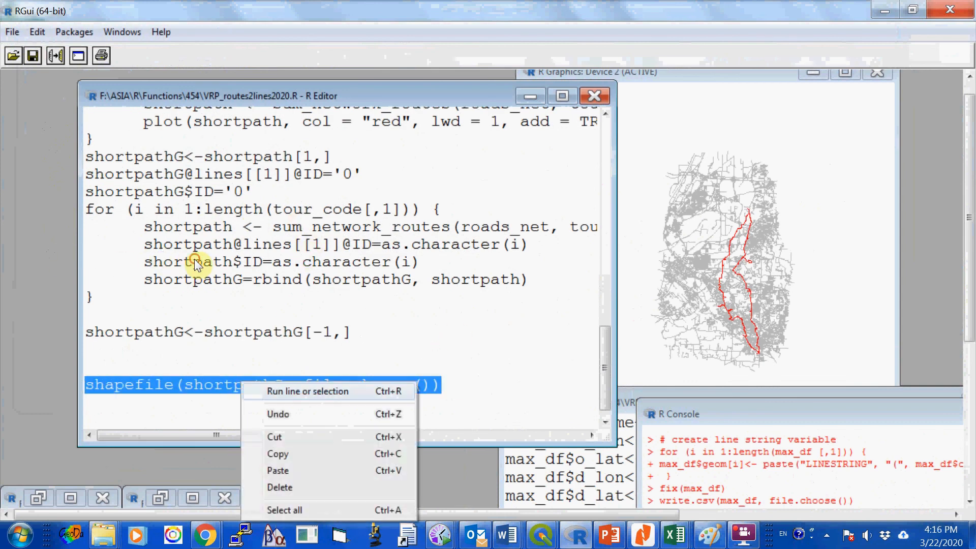
left_click(293, 391)
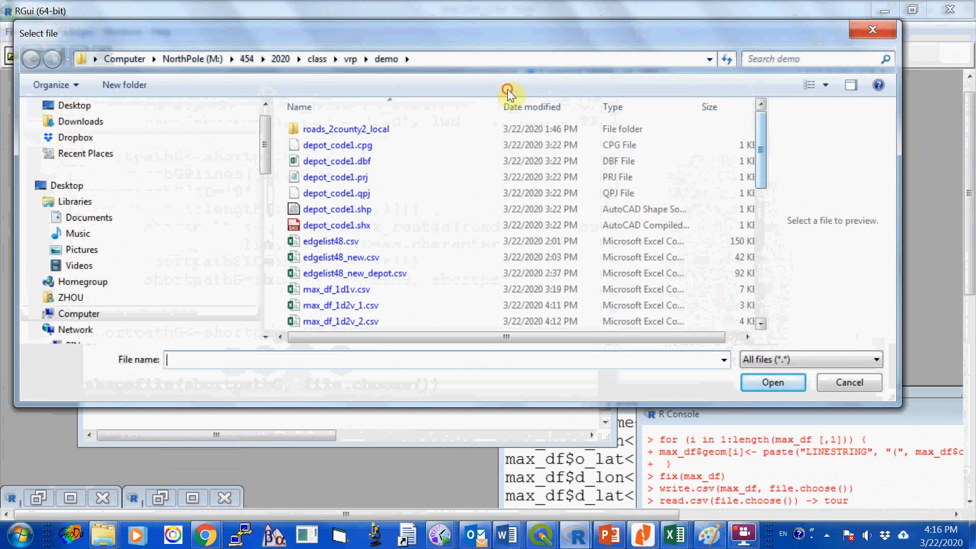
- Save the first vehicle's route lines in the demo folder as a new file named vrp_1d2v_1.shp
left_click_drag(761, 156, 772, 281)
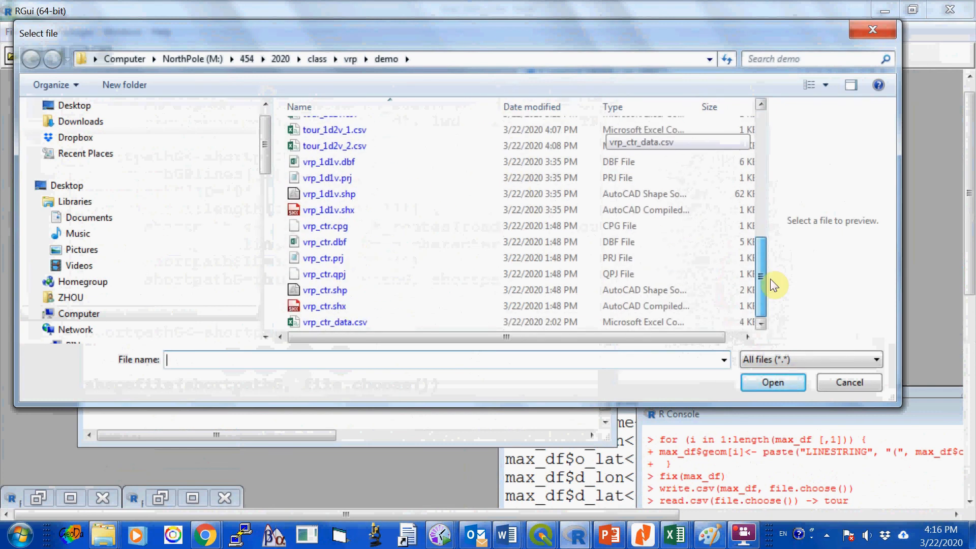
left_click(305, 194)
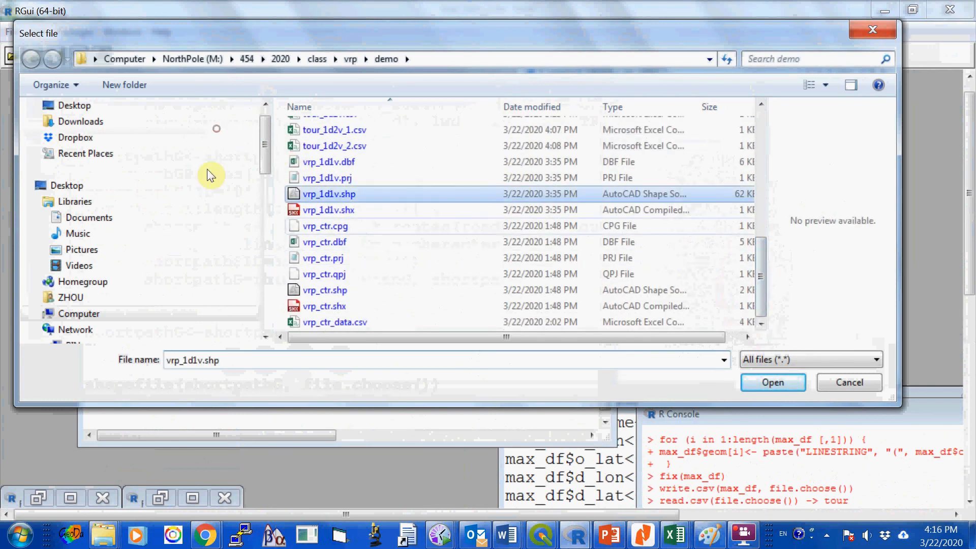
left_click(188, 360)
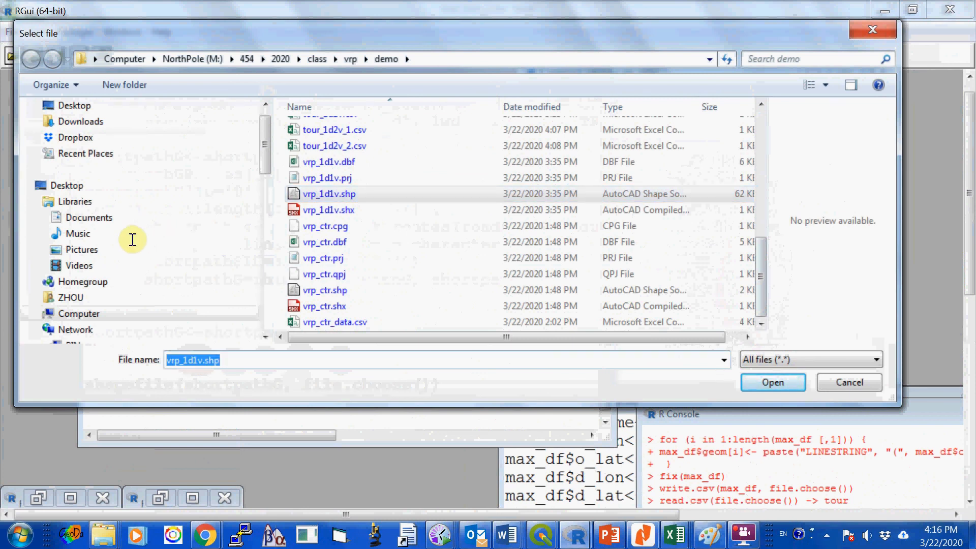
left_click(198, 360)
key("BackSpace")
type("2")
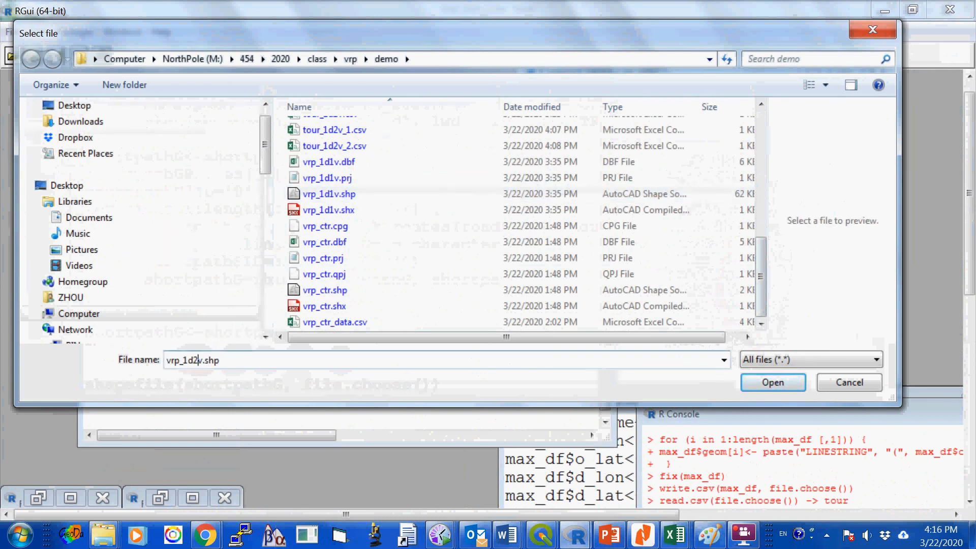
key("Right")
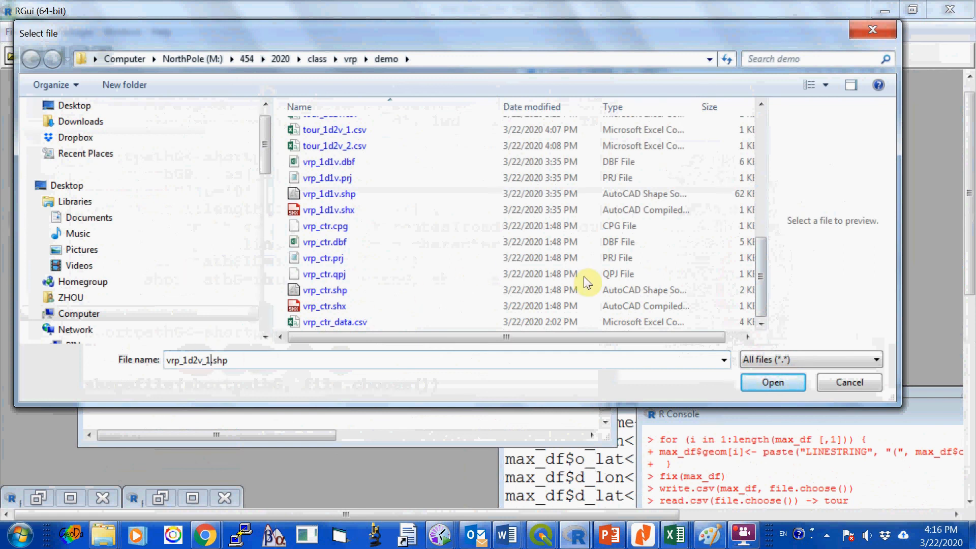
type("_1")
key("Return")
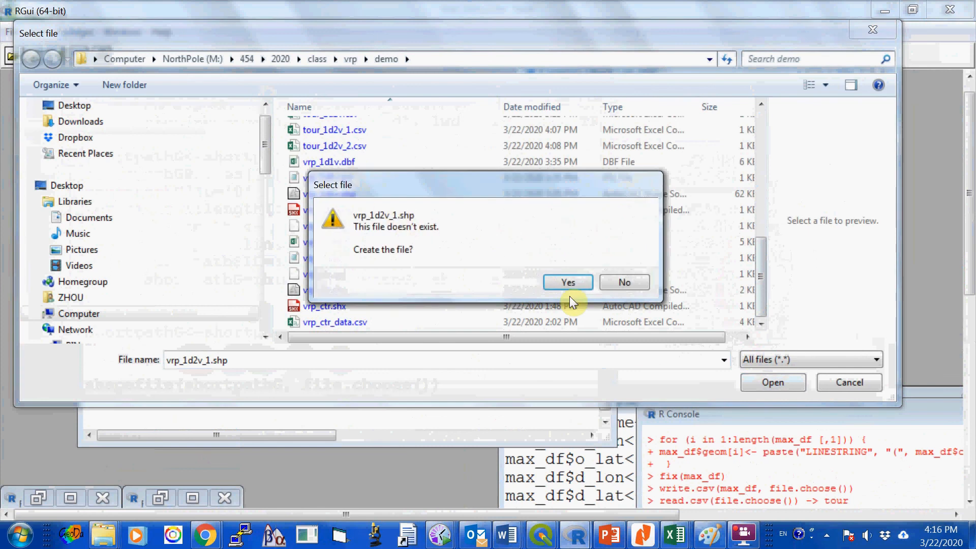
key("Return")
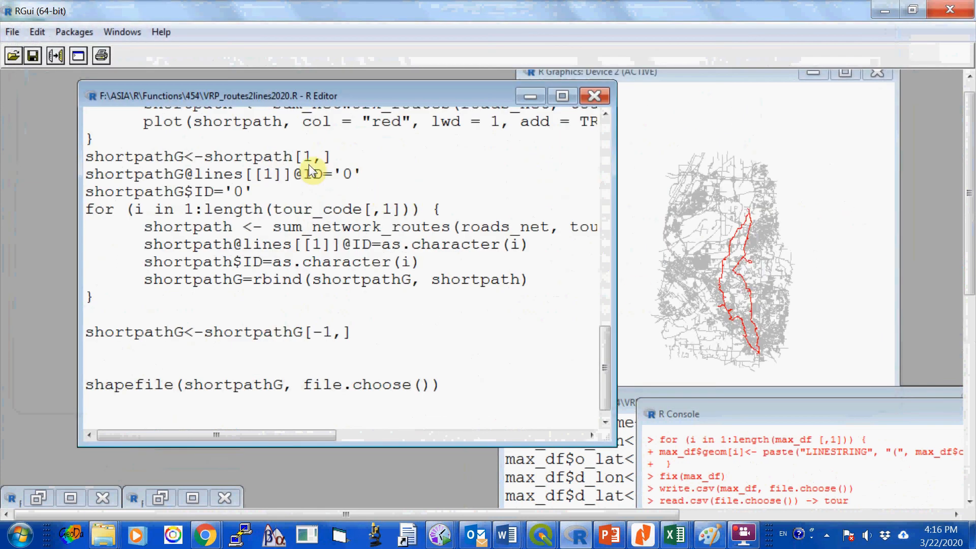
- Return to the tour import section of the script and run the read.csv line that fills tour
scroll(277, 149, "up", 10)
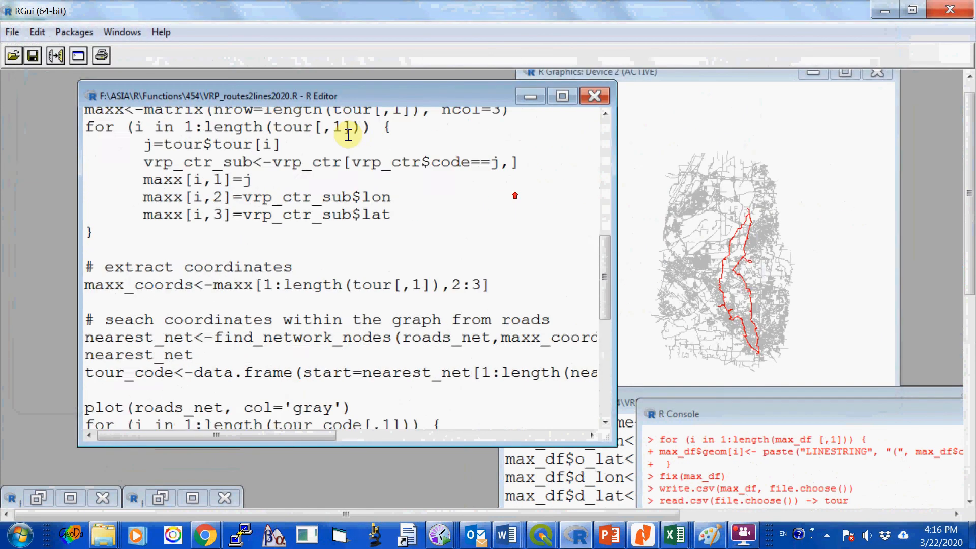
scroll(283, 158, "up", 3)
scroll(283, 159, "down", 5)
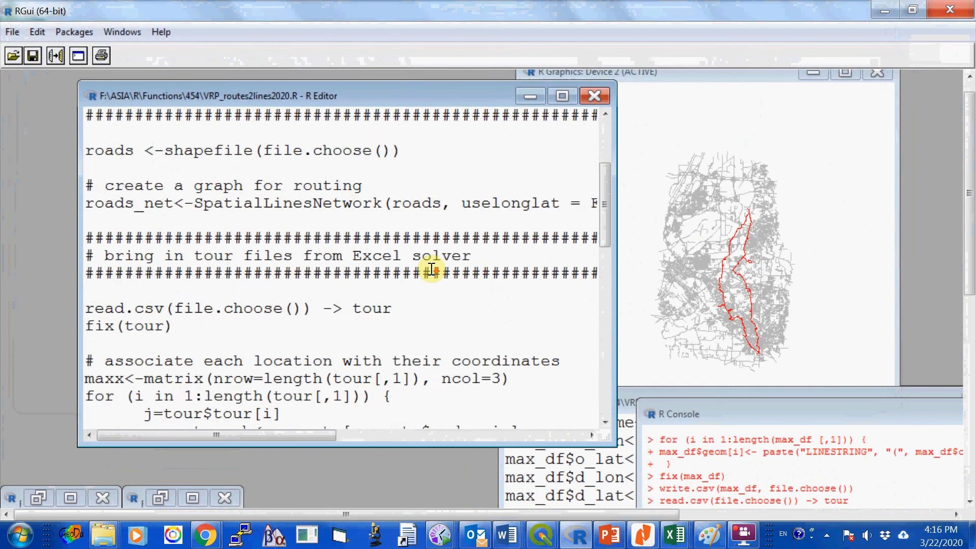
scroll(292, 131, "up", 5)
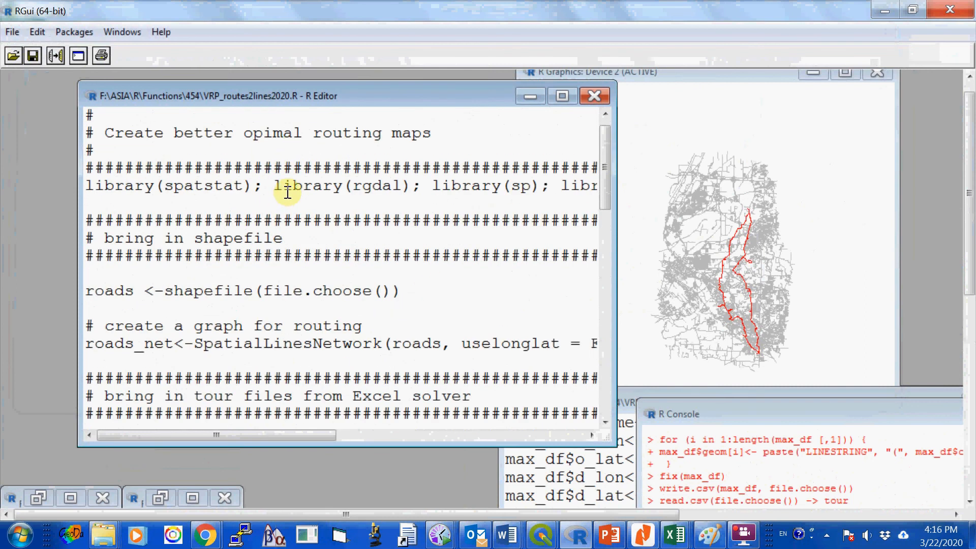
scroll(284, 188, "down", 4)
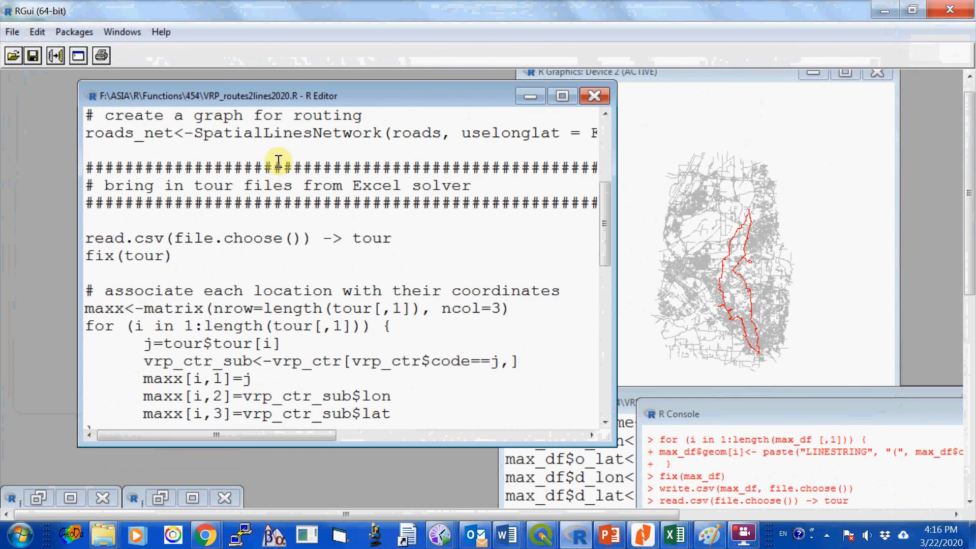
left_click_drag(401, 238, 65, 238)
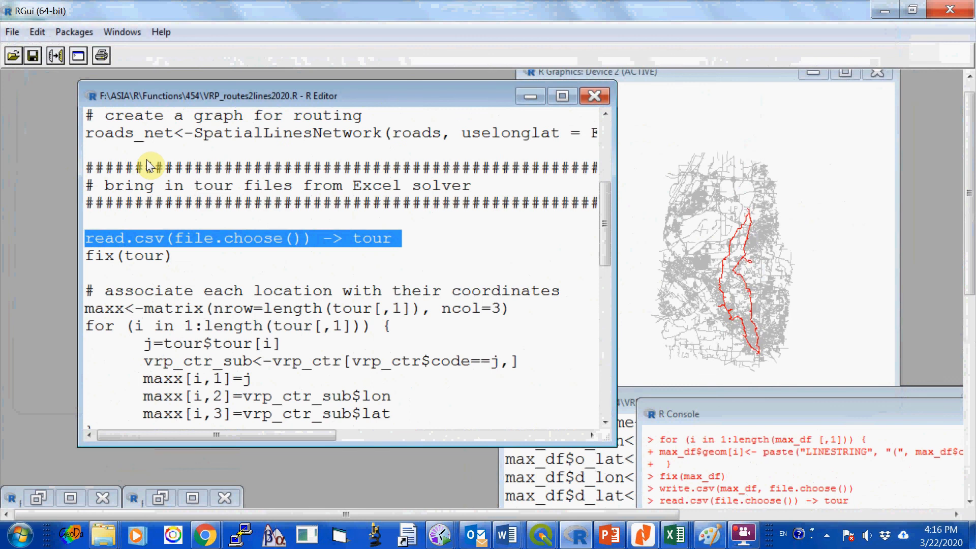
right_click(247, 243)
left_click(264, 249)
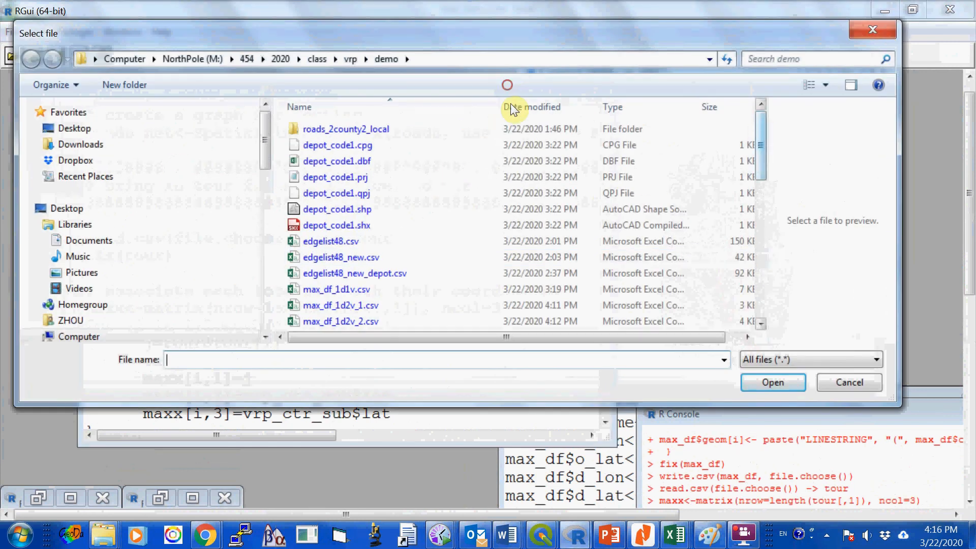
- Load tour_1d2v_2.csv from the demo folder as the tour data
scroll(511, 112, "down", 3)
scroll(514, 133, "down", 4)
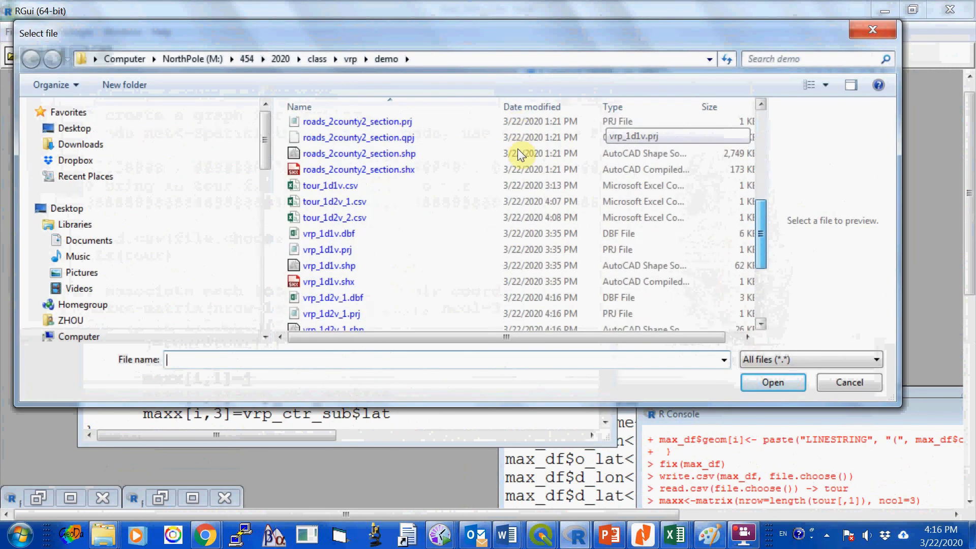
scroll(522, 155, "up", 1)
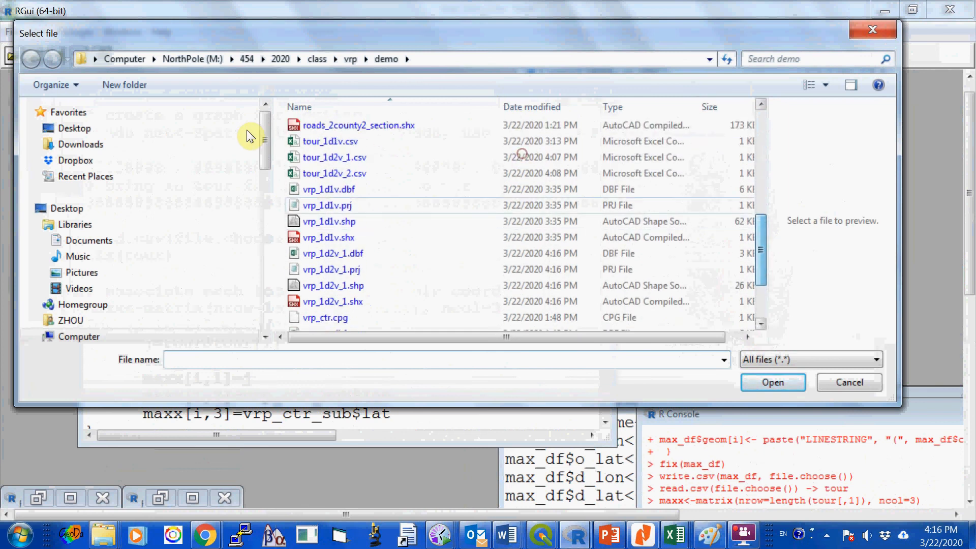
left_click(333, 173)
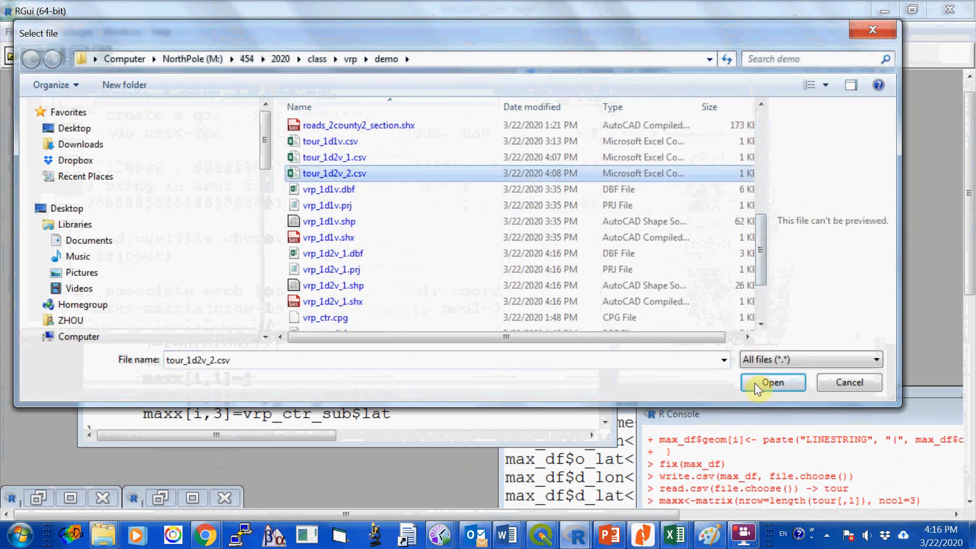
key("Return")
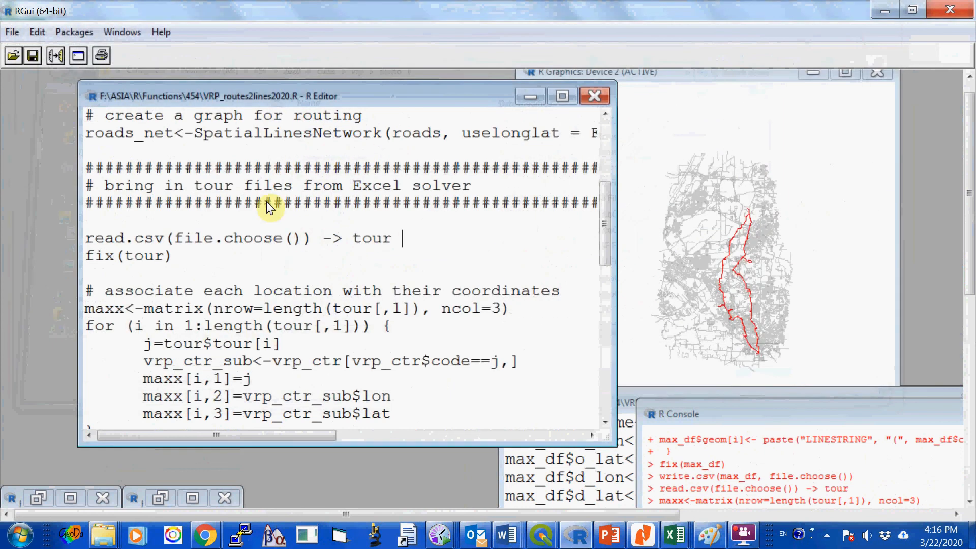
- Run fix(tour) to check the second vehicle's stop sequence in the data editor, then close the editor
left_click_drag(186, 256, 73, 169)
right_click(104, 188)
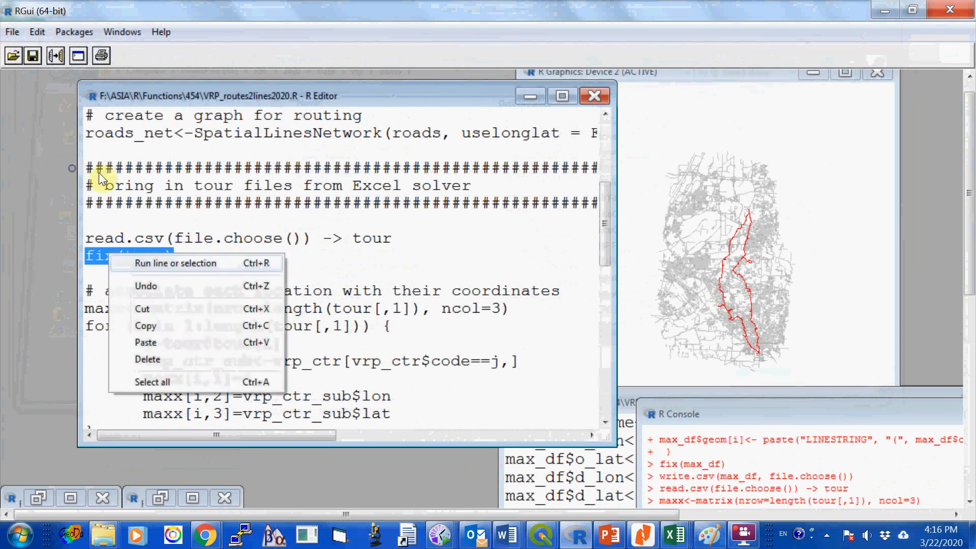
left_click(203, 204)
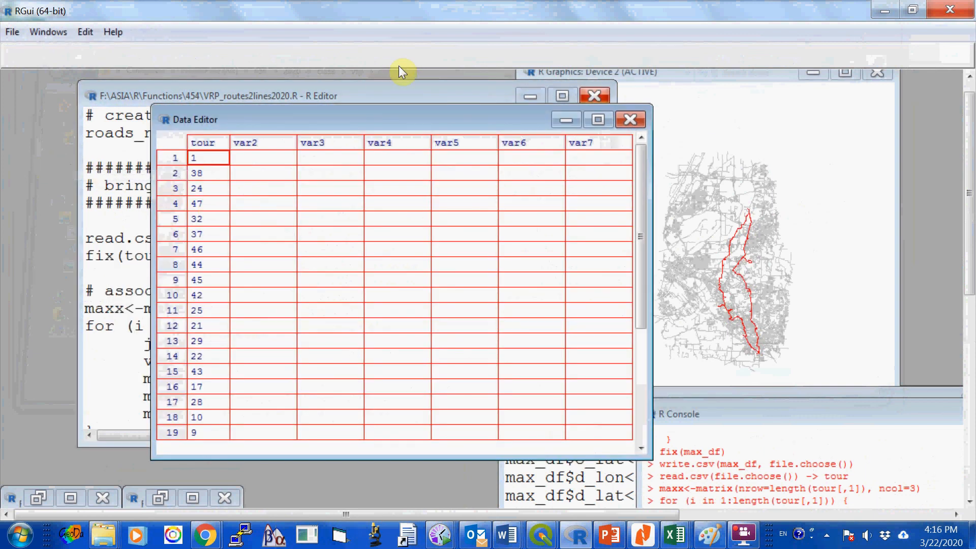
left_click(630, 120)
- Run the block that fills maxx with each stop's coordinates and extracts them into maxx_coords
scroll(293, 257, "down", 4)
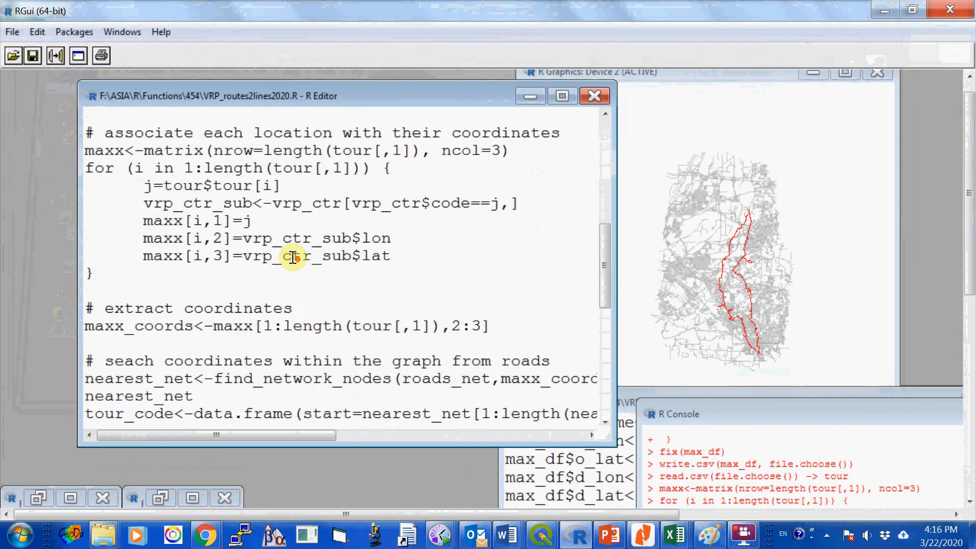
scroll(293, 257, "up", 1)
left_click_drag(513, 325, 85, 150)
right_click(188, 172)
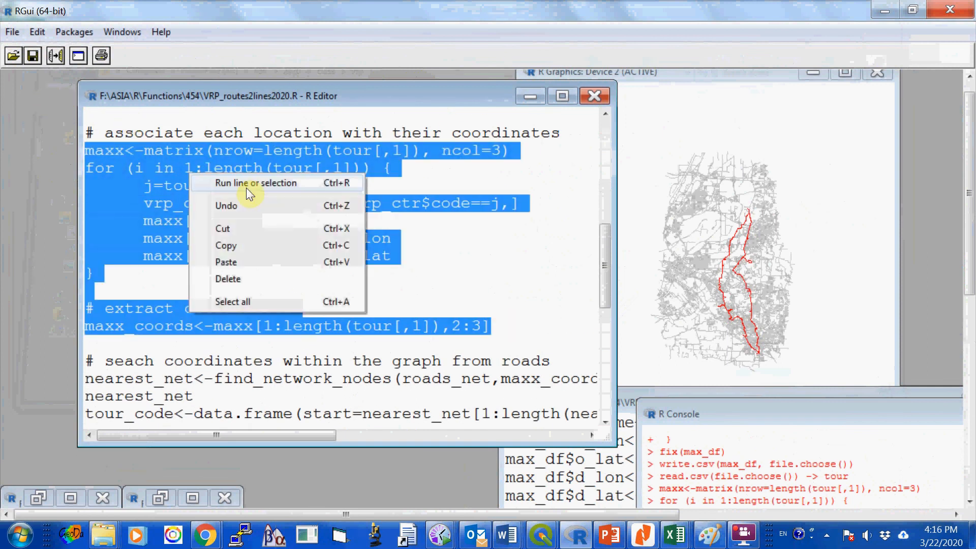
left_click(246, 184)
- Run the nearest_net lines to match the stops to road network nodes, and inspect the node list in the console
scroll(166, 122, "down", 3)
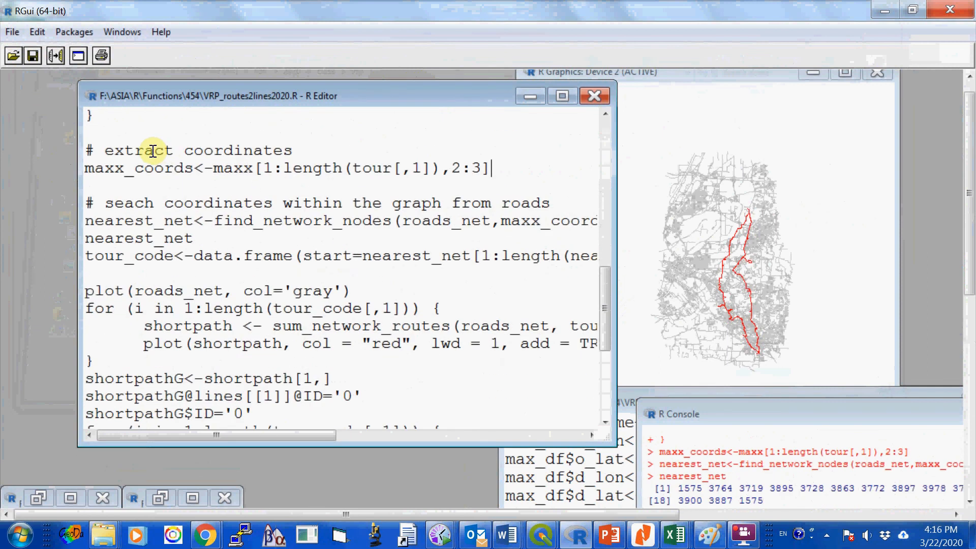
left_click_drag(216, 234, 49, 147)
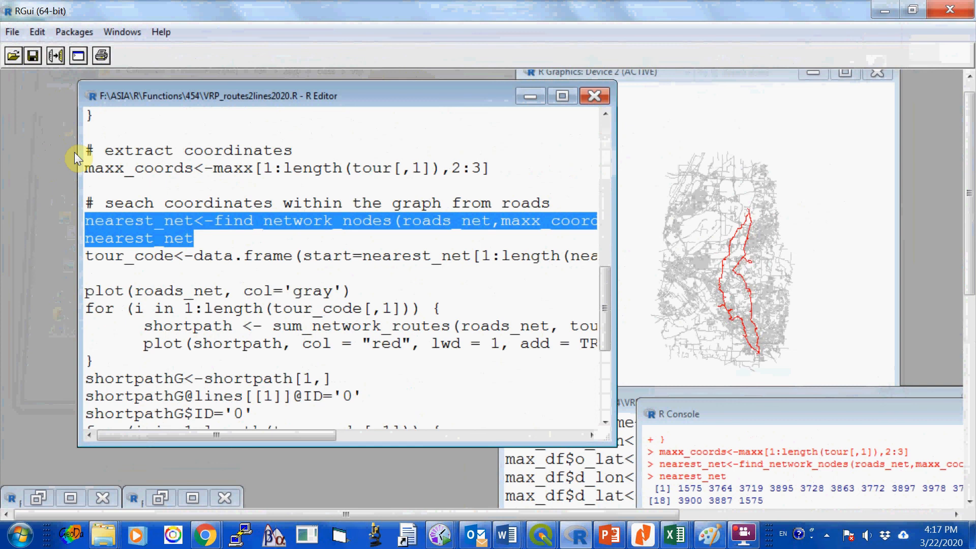
right_click(111, 228)
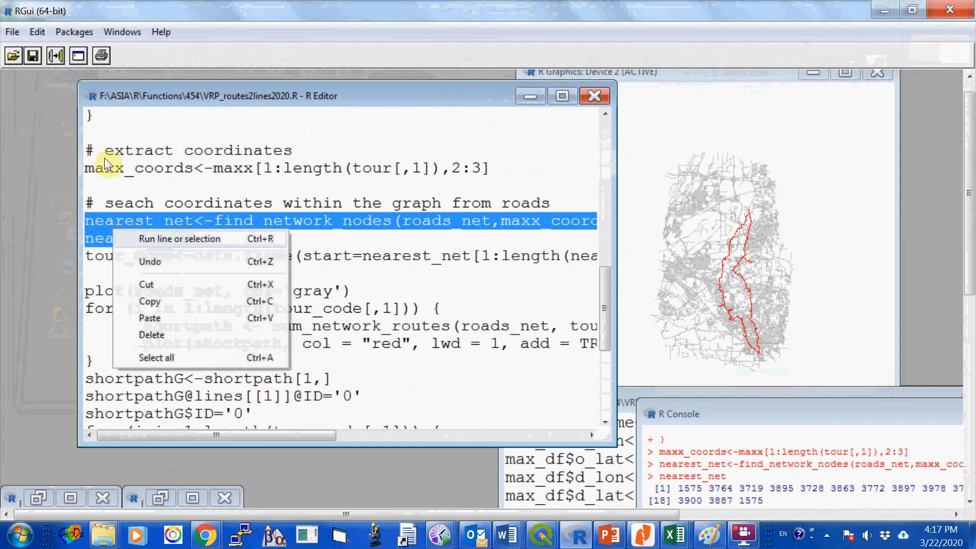
left_click(156, 237)
left_click_drag(738, 414, 329, 139)
left_click_drag(219, 96, 483, 72)
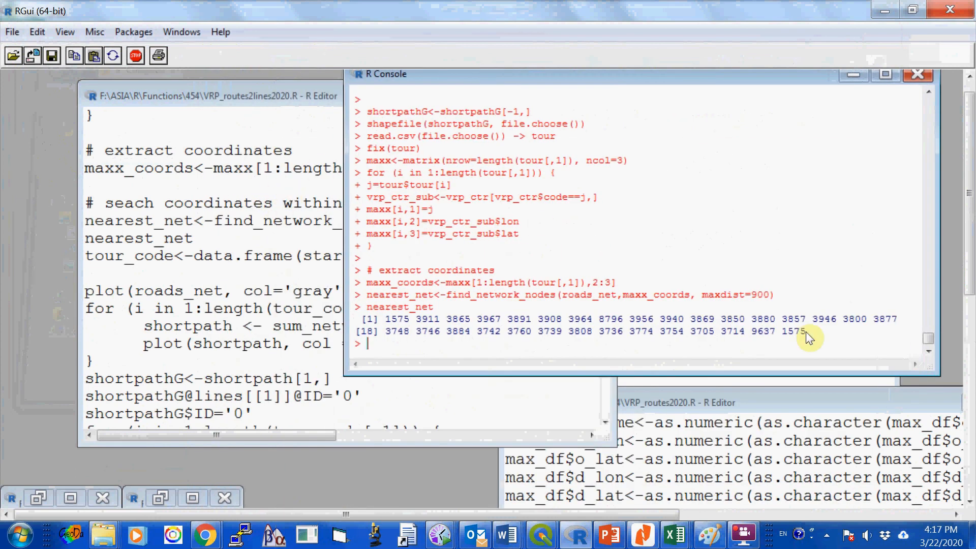
left_click_drag(309, 53, 562, 173)
- Run the tour_code data frame line to pair the start and end nodes of the second tour
left_click(128, 185)
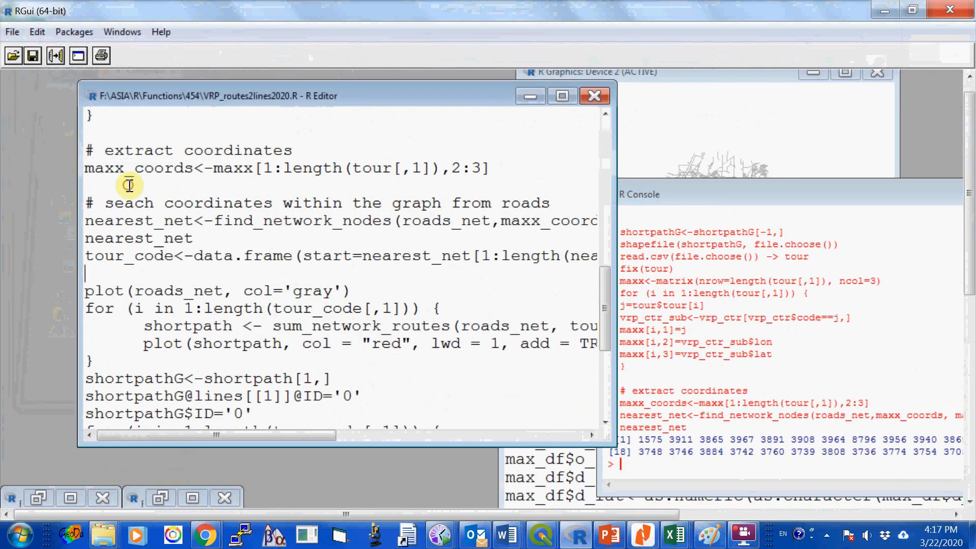
key("shift+Up")
right_click(80, 188)
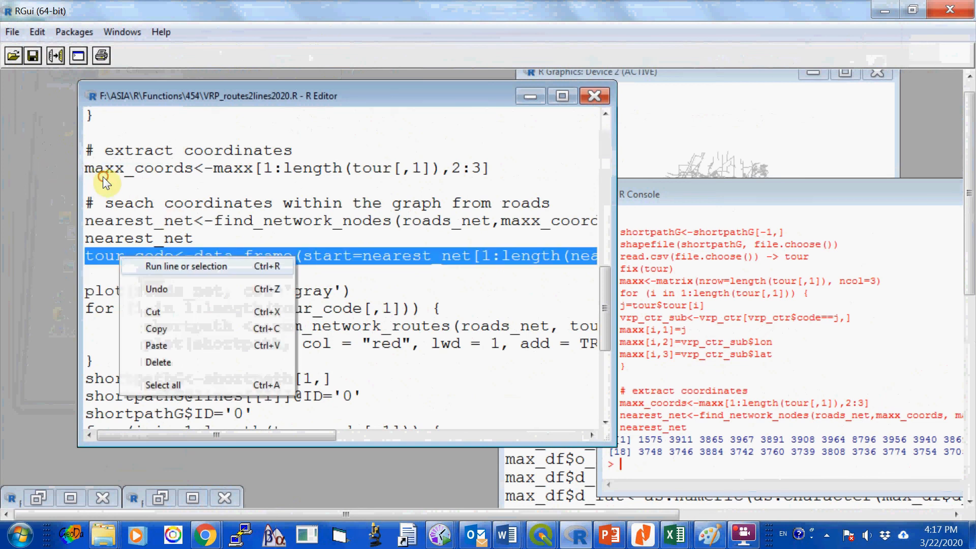
left_click(117, 197)
- Move the console off the plot and run the first tour_code loop to draw the second vehicle's shortest paths in red
left_click_drag(448, 127, 524, 269)
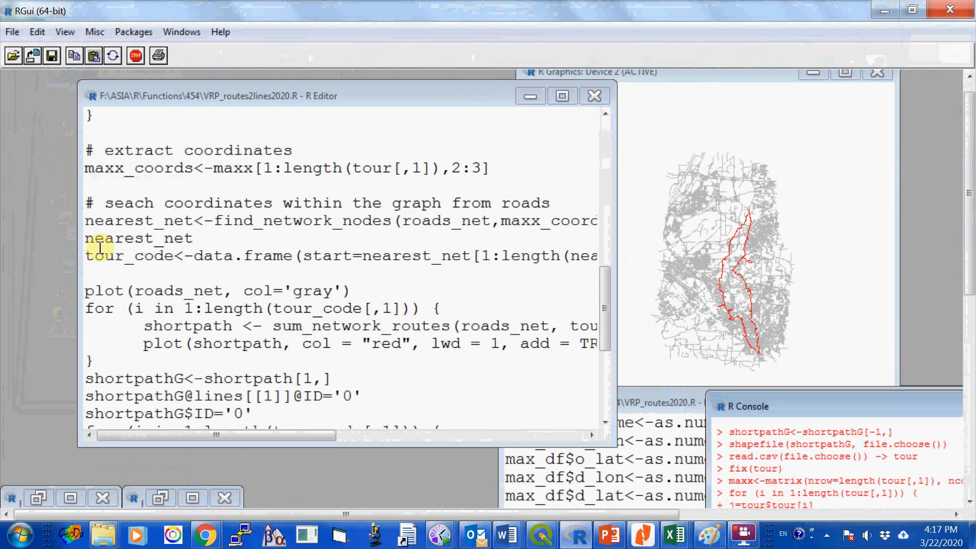
left_click_drag(108, 360, 79, 313)
right_click(165, 329)
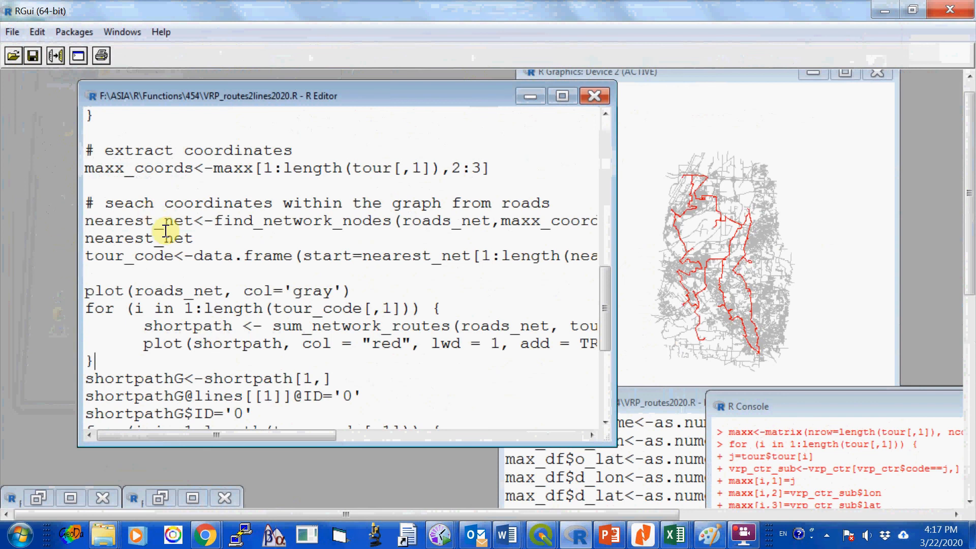
- Run the block that combines the second vehicle's shortest paths into shortpathG with IDs and drops its first record
scroll(260, 341, "down", 3)
left_click_drag(403, 397, 35, 151)
right_click(141, 239)
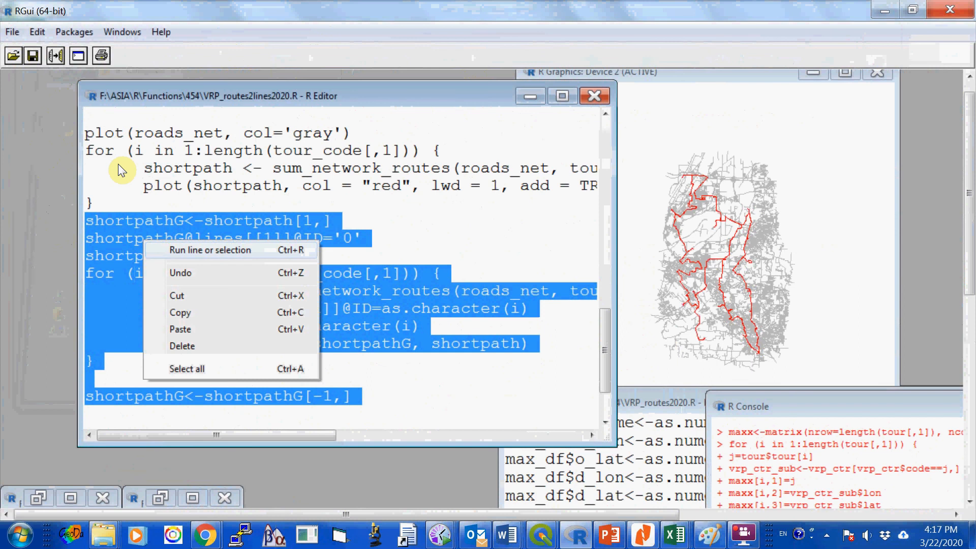
left_click(178, 250)
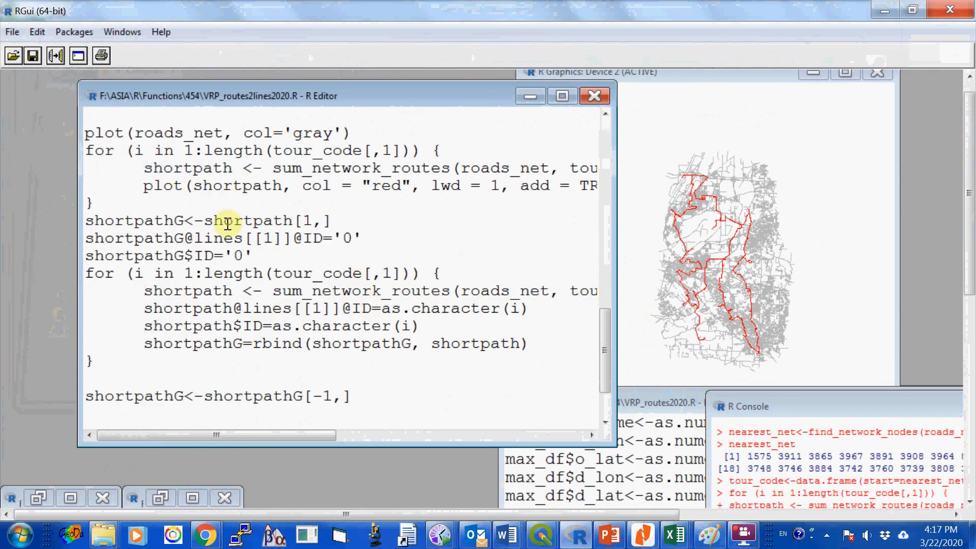
- Run the shapefile(shortpathG, file.choose()) line at the end of the script to export the second vehicle's route
key("ctrl+v")
left_click_drag(440, 385, 86, 384)
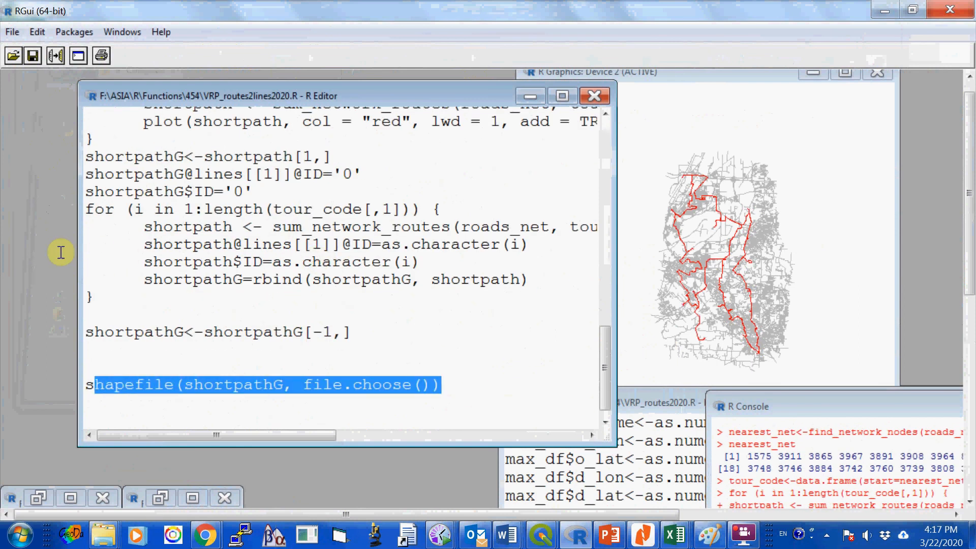
right_click(141, 244)
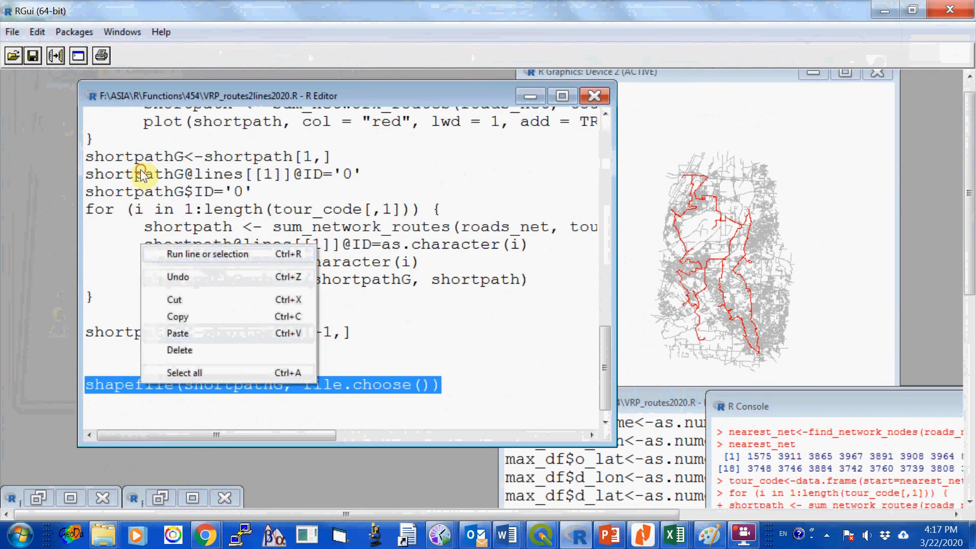
left_click(177, 253)
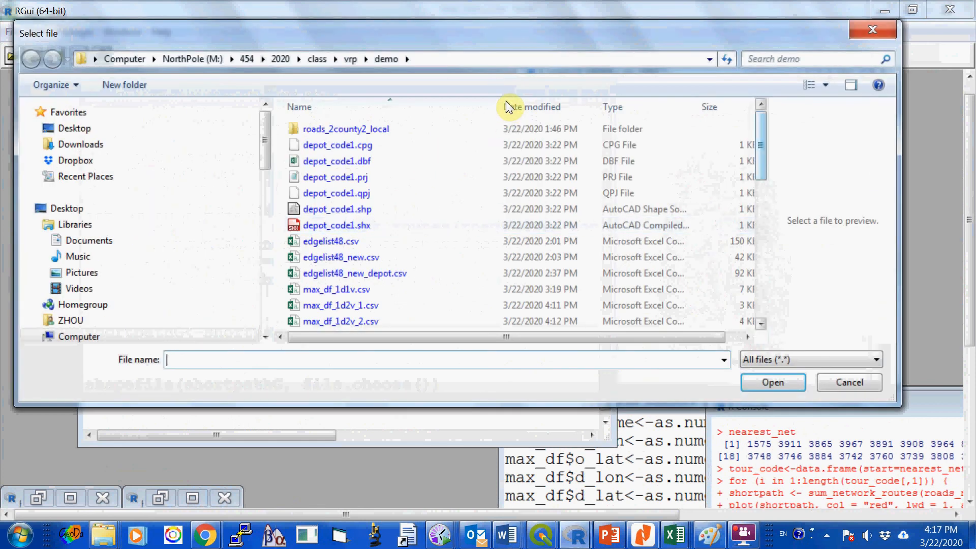
- Name the output vrp_1d2v_2.shp in the demo folder, based on the existing vrp_1d2v_1.shp name, and create the file
left_click_drag(760, 160, 769, 315)
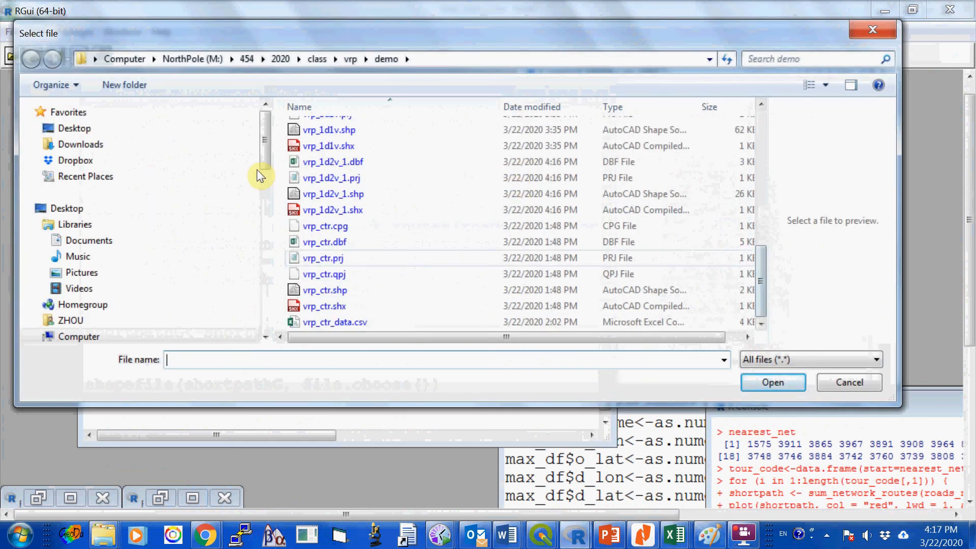
left_click(321, 193)
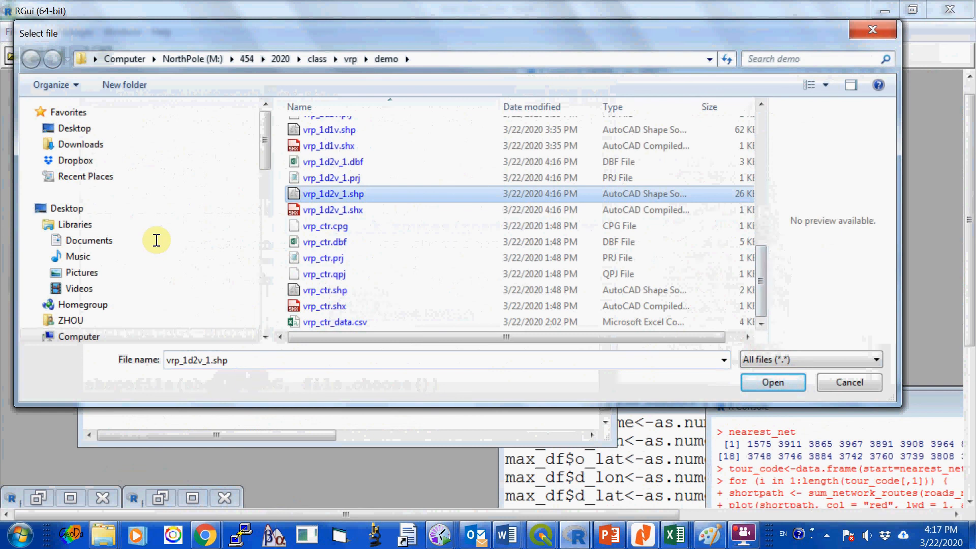
key("Tab")
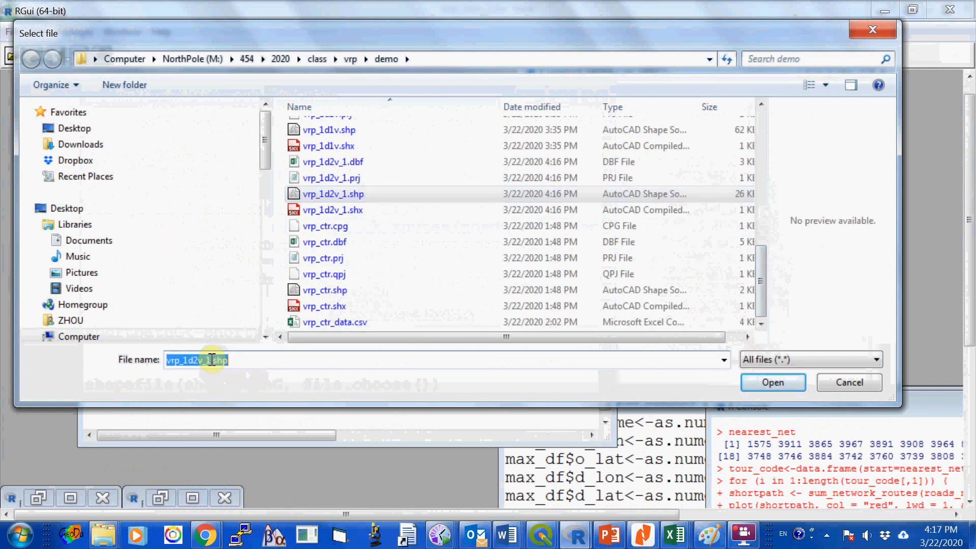
left_click(211, 359)
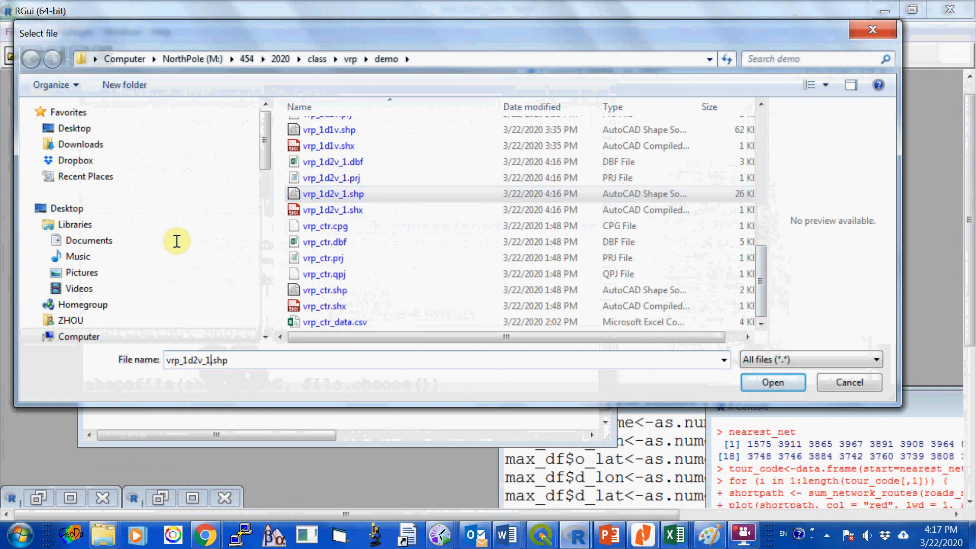
key("BackSpace")
type("2")
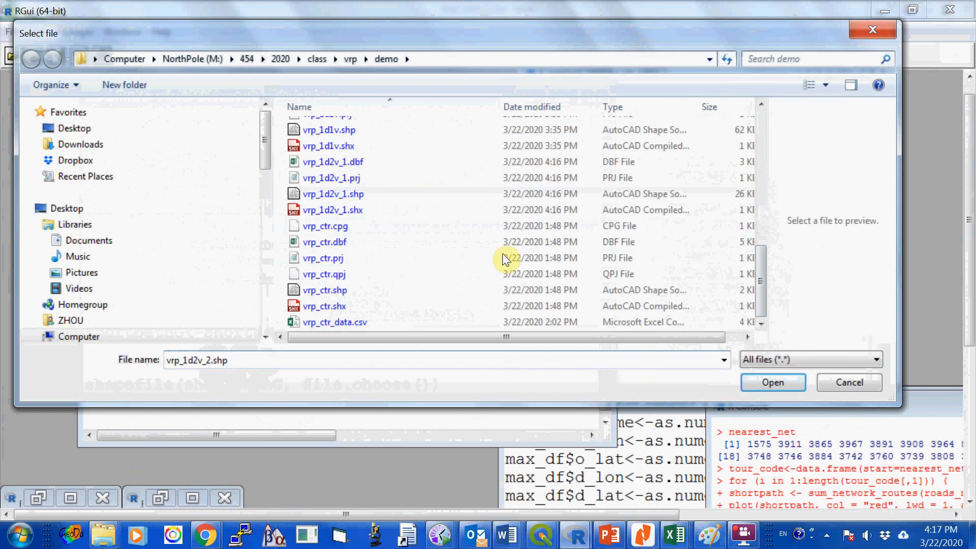
key("Return")
left_click(568, 283)
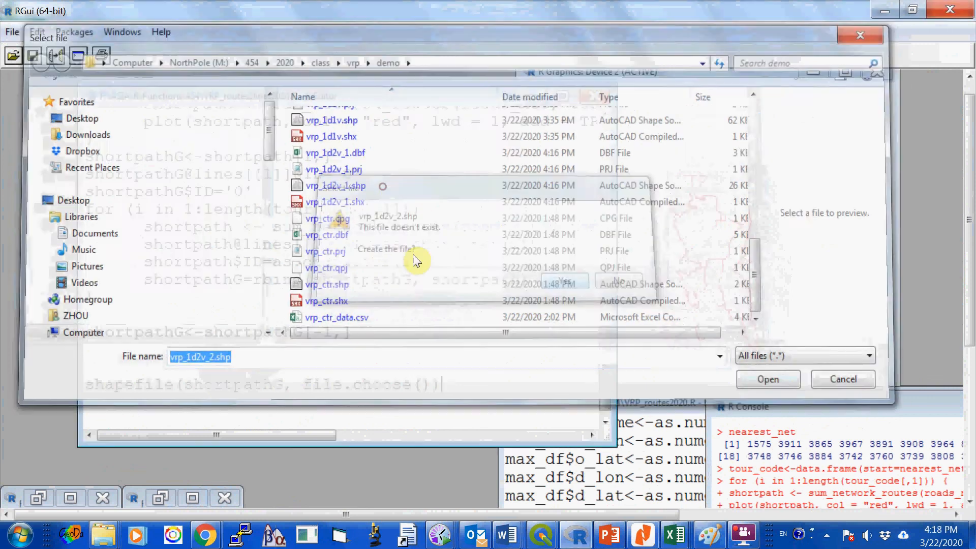
key("Up")
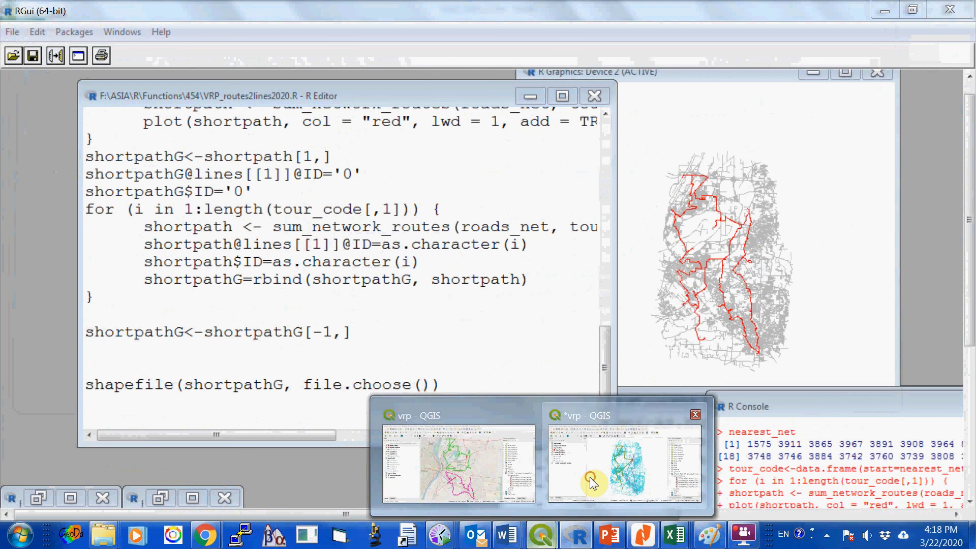
- Switch to the QGIS project with the road network and hide the max_df_1d2v_2 and max_df_1d2v_1 layers
left_click(592, 483)
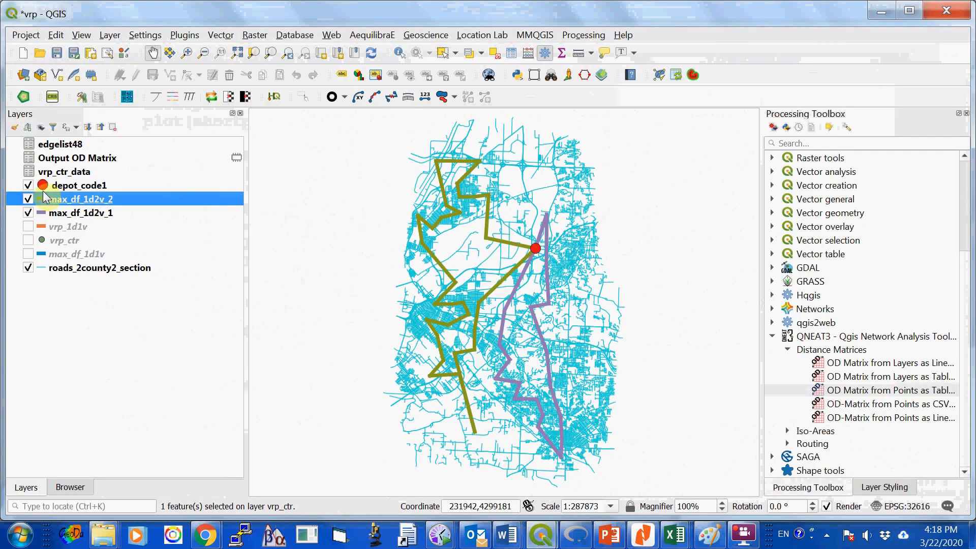
left_click(28, 199)
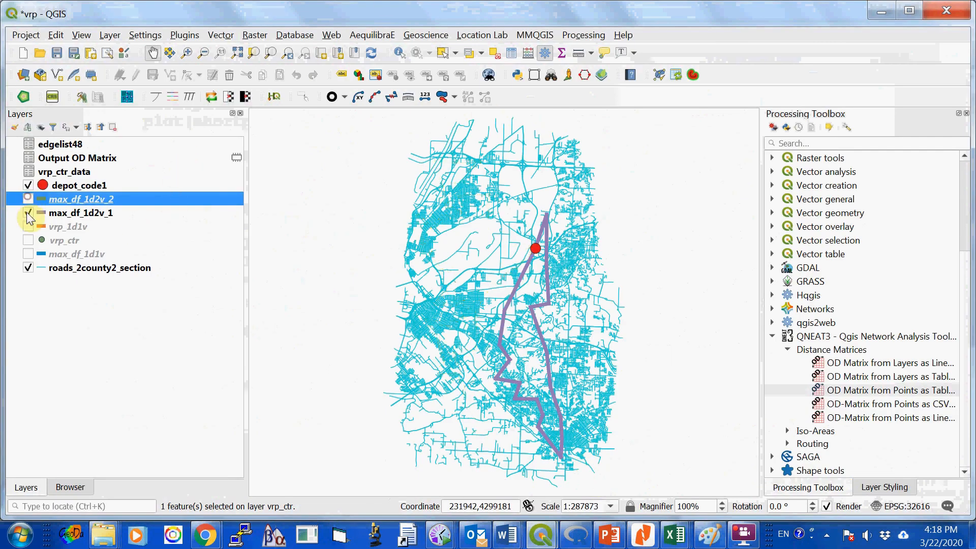
left_click(28, 212)
- Add the first vehicle's route shapefile vrp_1d2v_1.shp from the demo folder as a vector layer
left_click(110, 34)
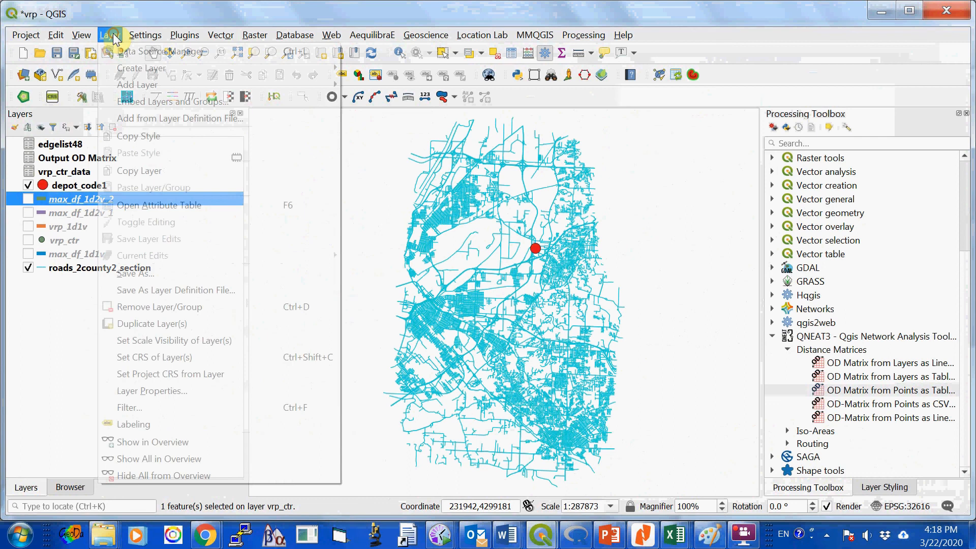
mouse_move(147, 89)
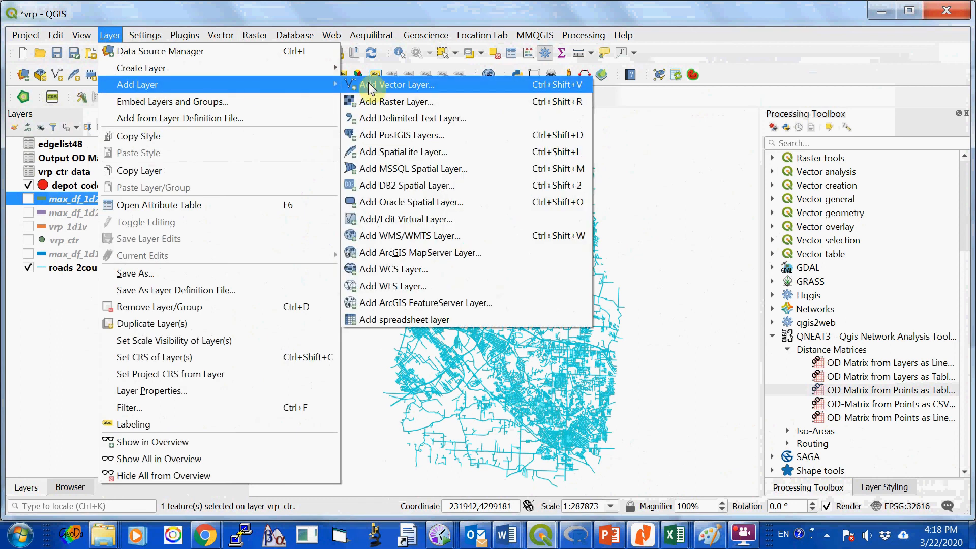
left_click(382, 85)
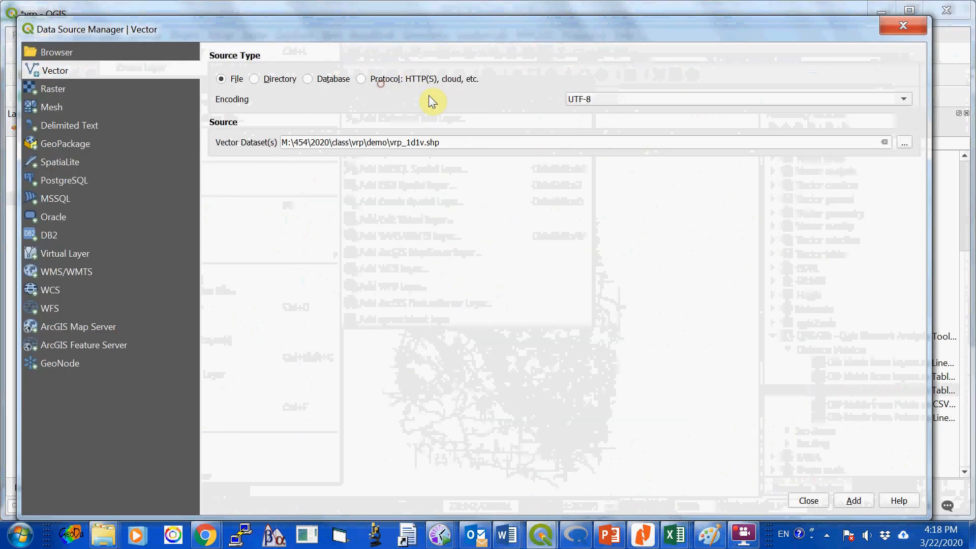
left_click(904, 145)
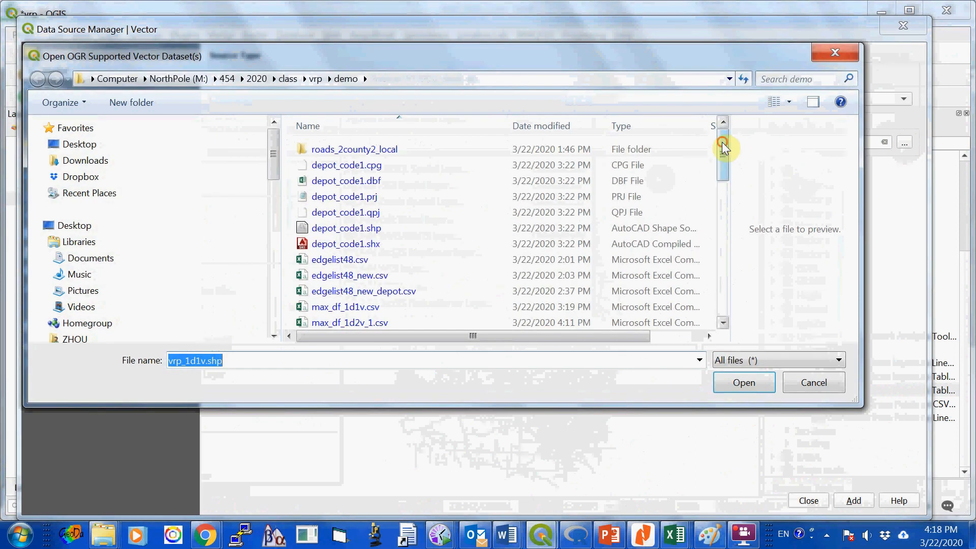
left_click_drag(722, 142, 733, 263)
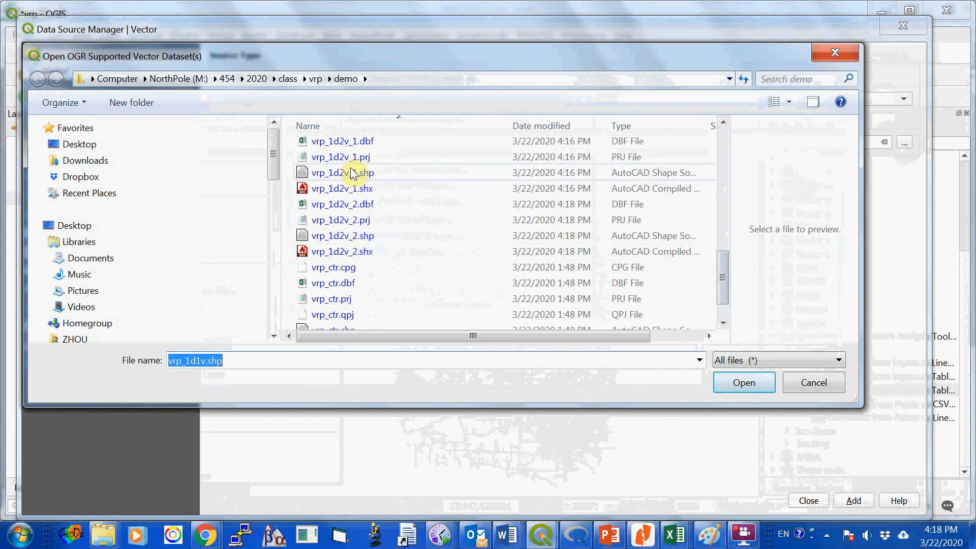
left_click(333, 175)
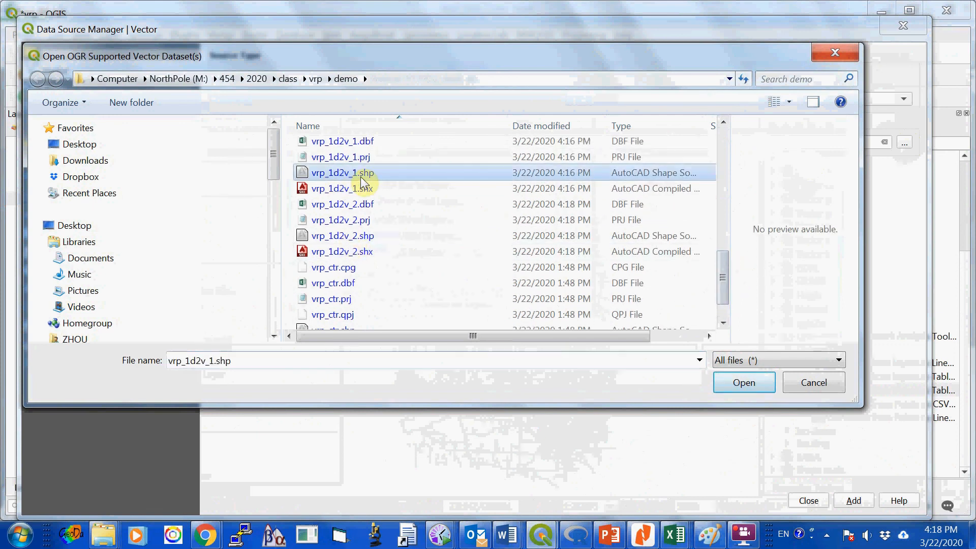
left_click(743, 382)
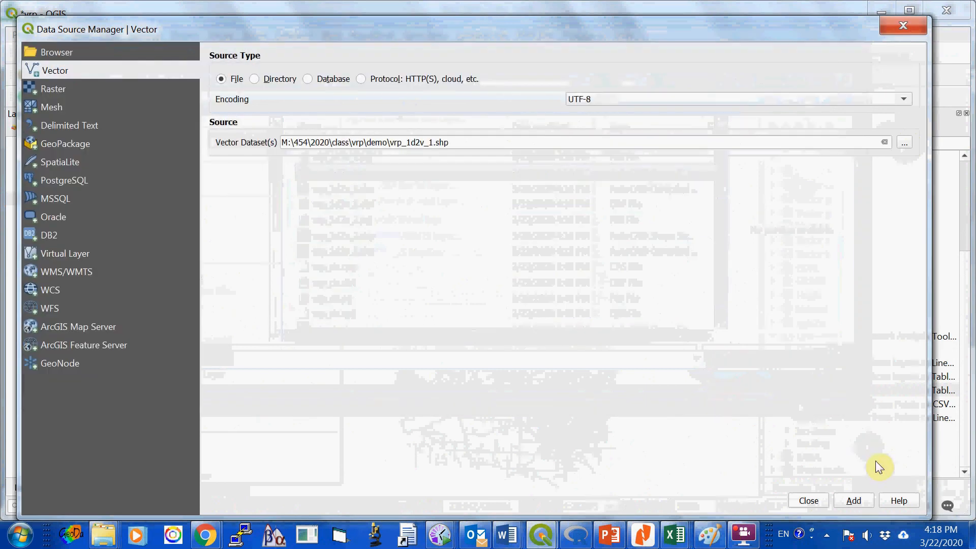
- Add the second vehicle's route shapefile vrp_1d2v_2.shp as a vector layer and close the data source manager
left_click(906, 145)
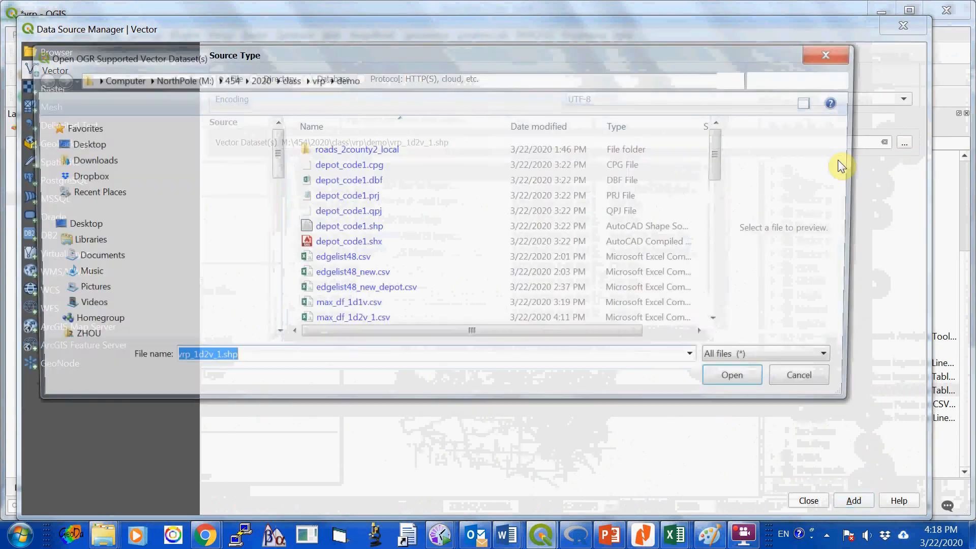
left_click_drag(723, 146, 720, 287)
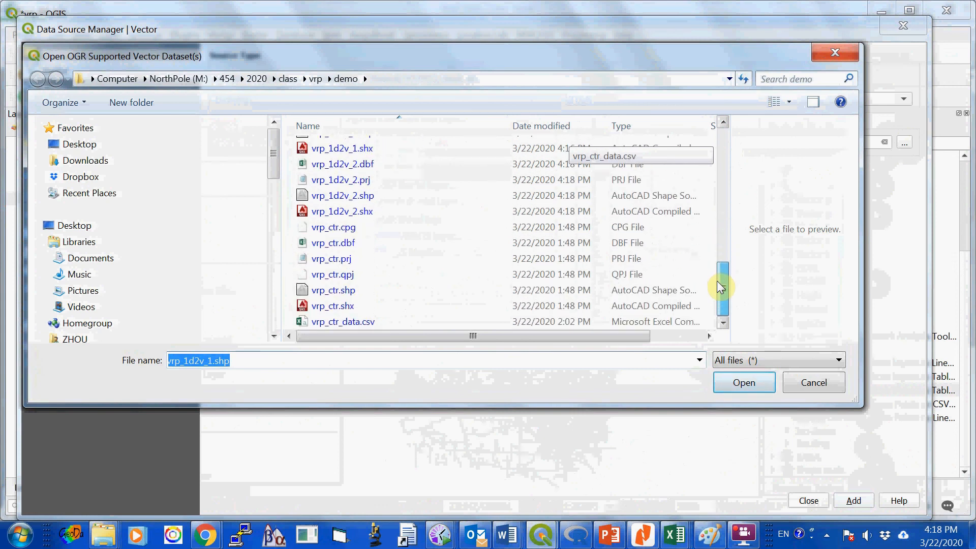
left_click(338, 195)
left_click(752, 383)
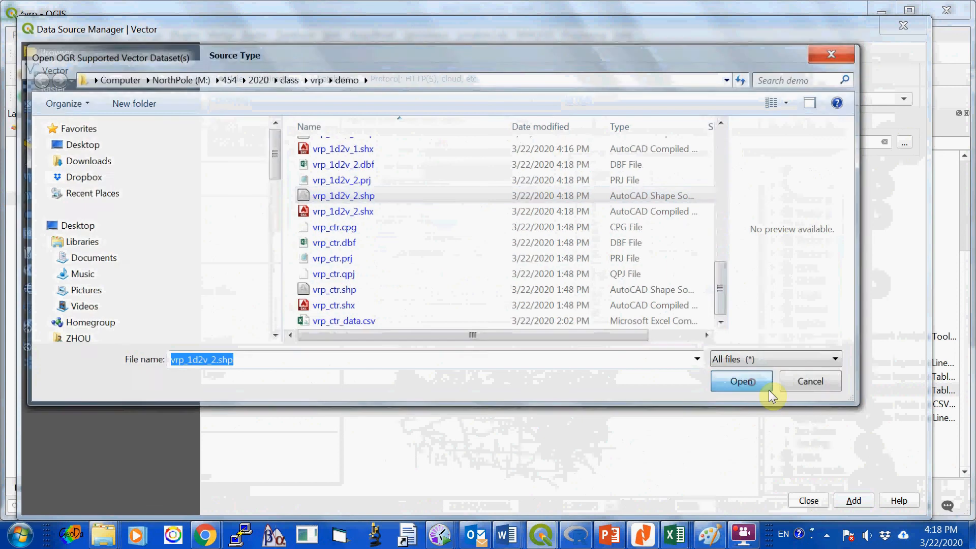
left_click(856, 501)
left_click(809, 501)
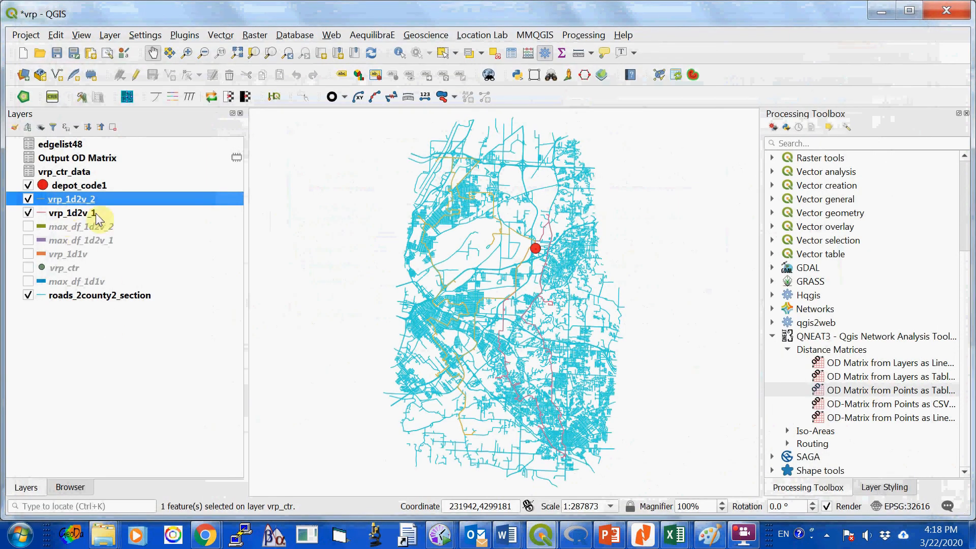
- Increase the line width of the vrp_1d2v_1 layer in its symbology so the route stands out from the roads
left_click(80, 213)
right_click(80, 213)
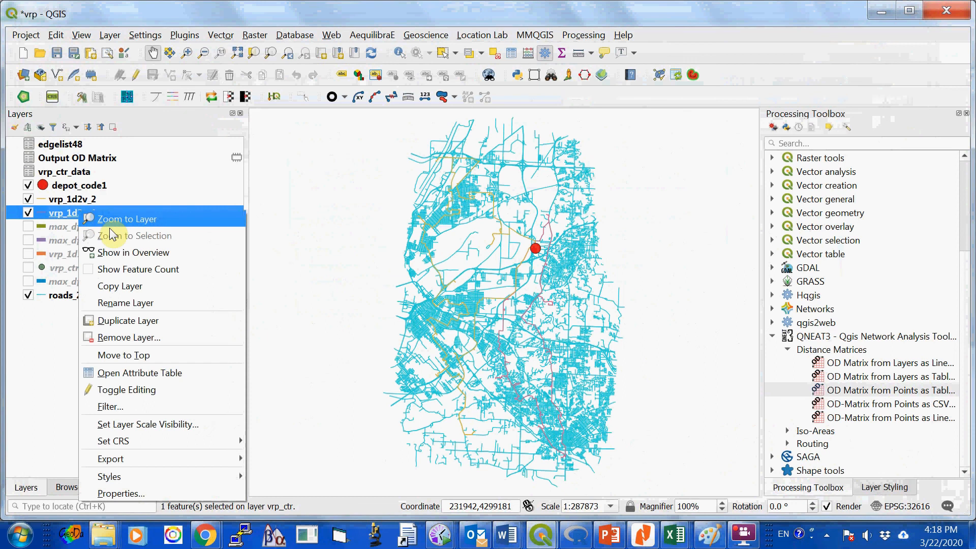
left_click(133, 493)
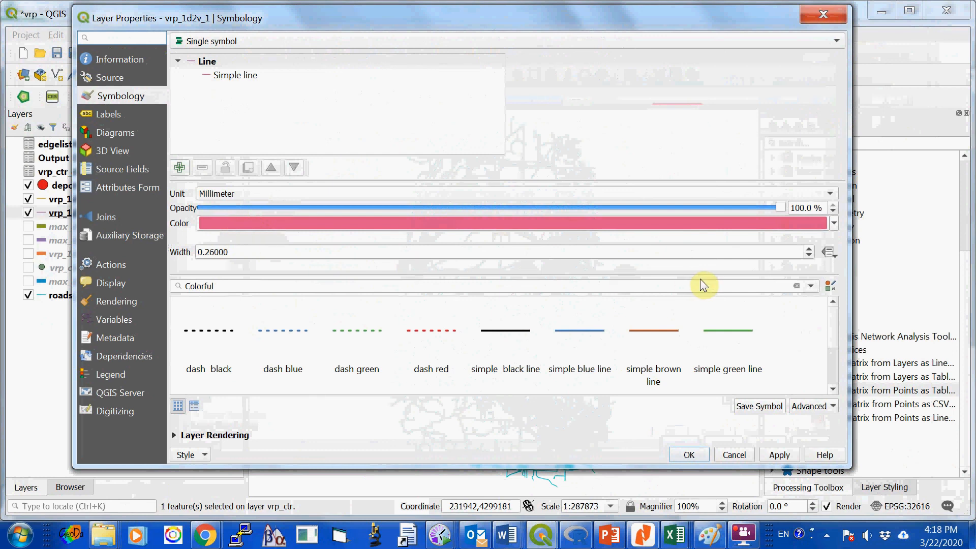
left_click(808, 249)
left_click(808, 249)
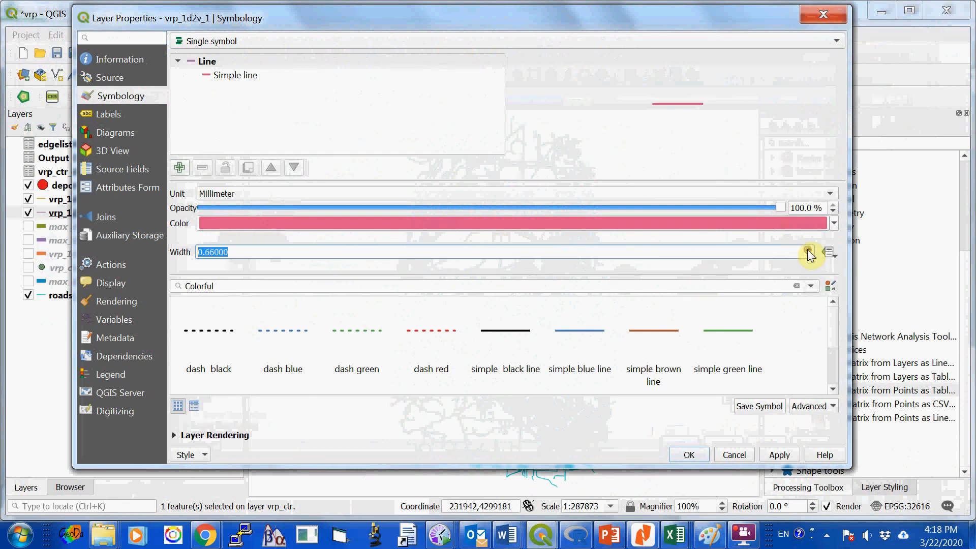
left_click(689, 454)
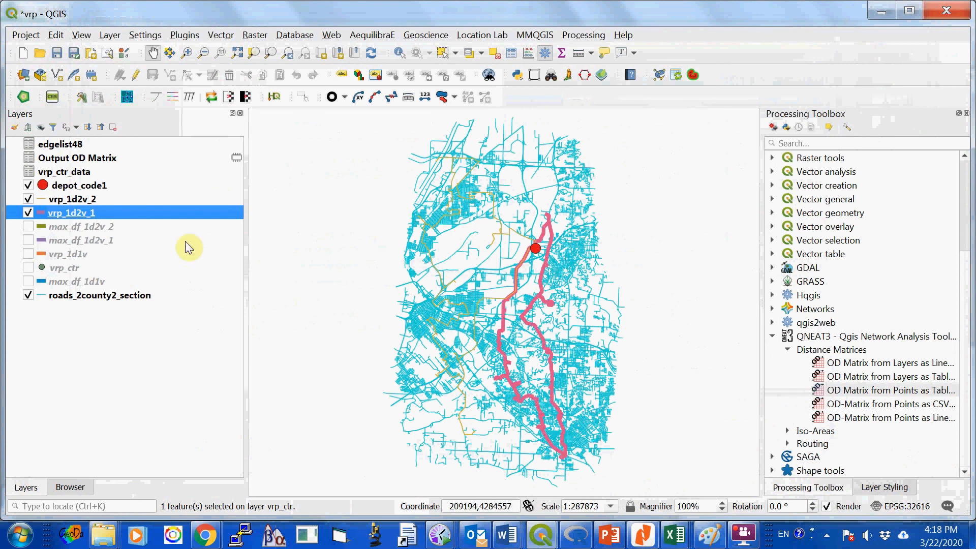
- Increase the line width of the vrp_1d2v_2 layer to about 1.26 mm in its symbology
left_click(83, 199)
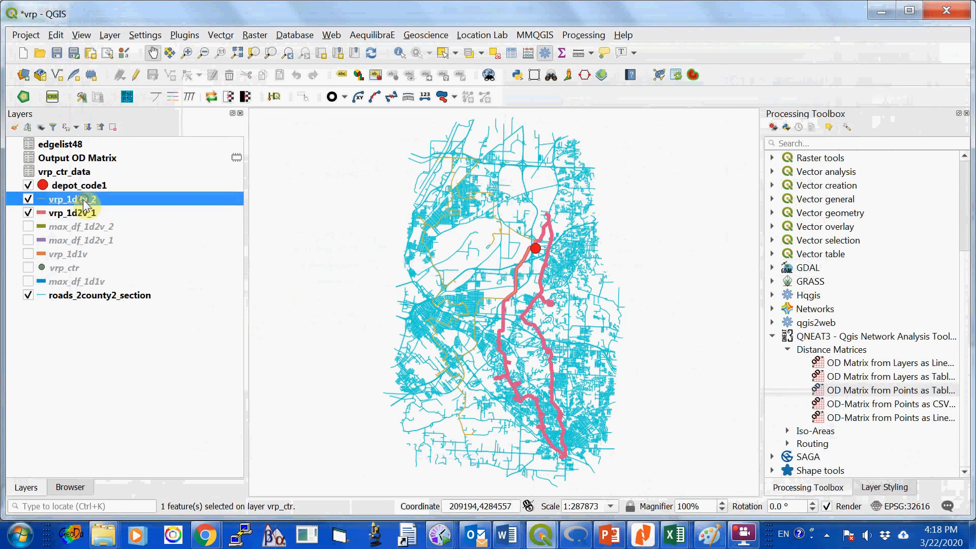
right_click(84, 199)
left_click(124, 480)
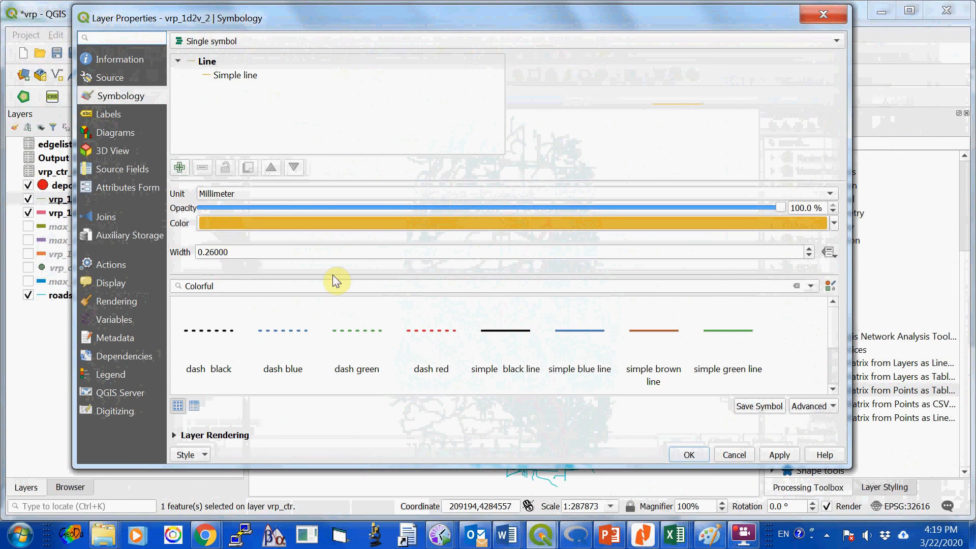
double_click(808, 249)
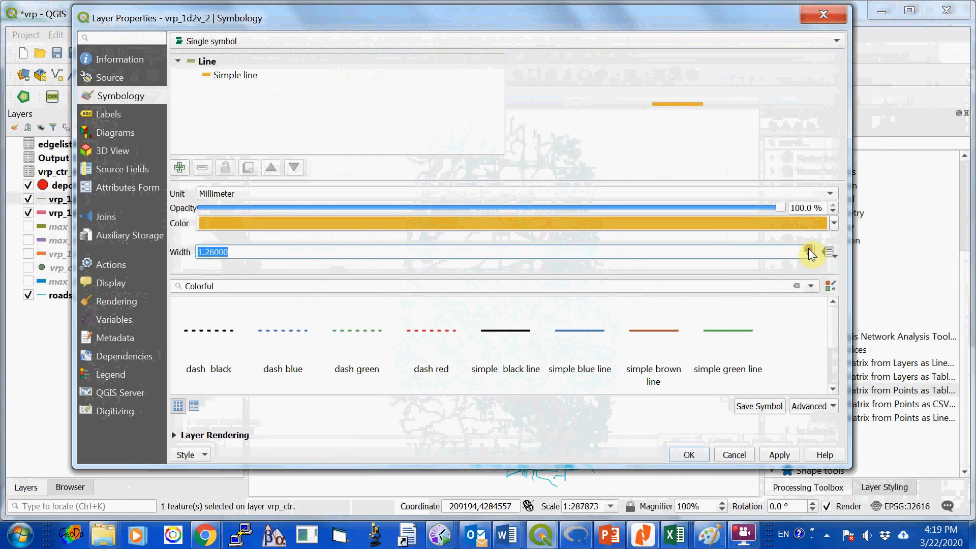
double_click(809, 255)
left_click(689, 455)
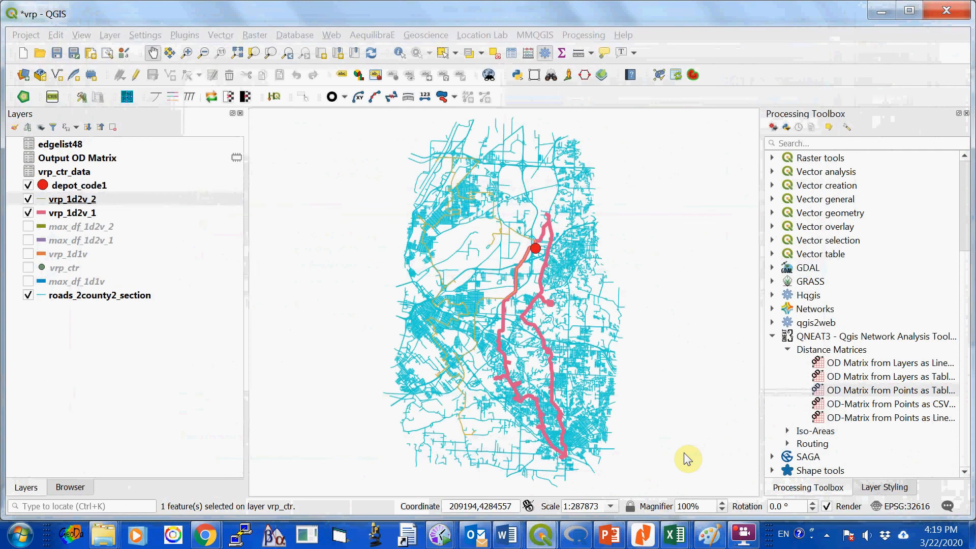